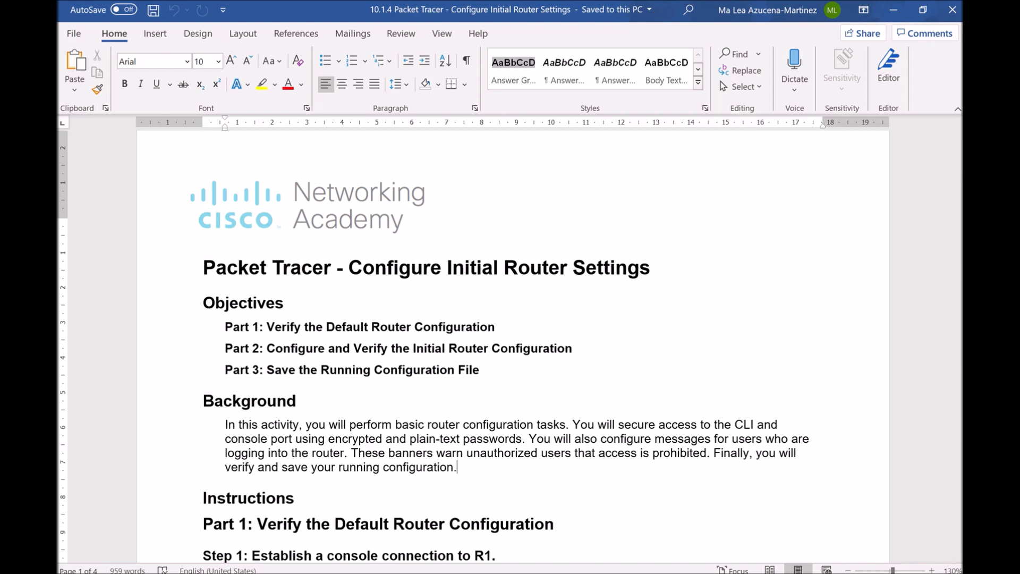
Switch from the Word lab instructions to the NetMan 2 folder in File Explorer
key(alt+Tab)
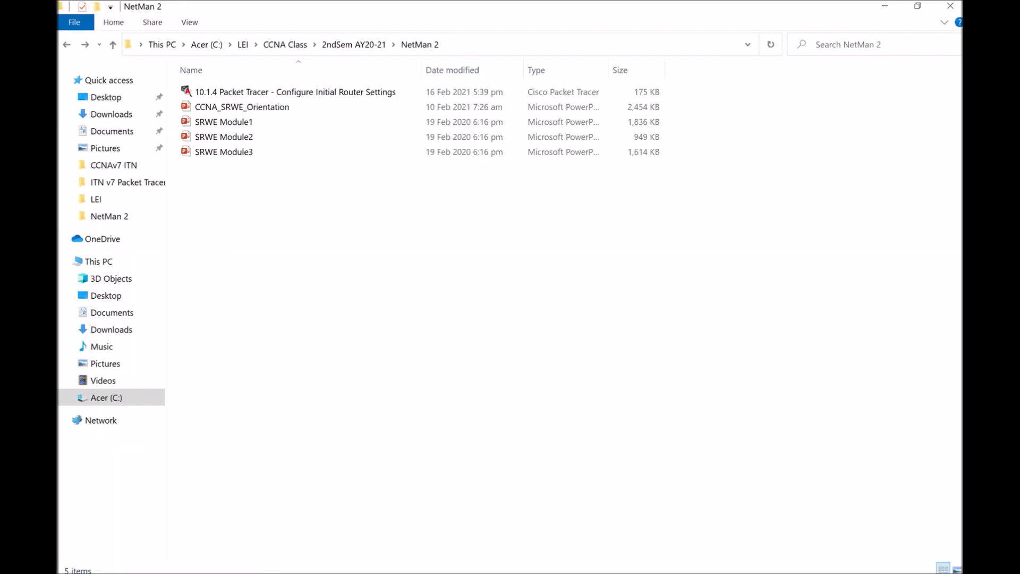
Launch the '10.1.4 Packet Tracer - Configure Initial Router Settings' activity from NetMan 2
click(373, 98)
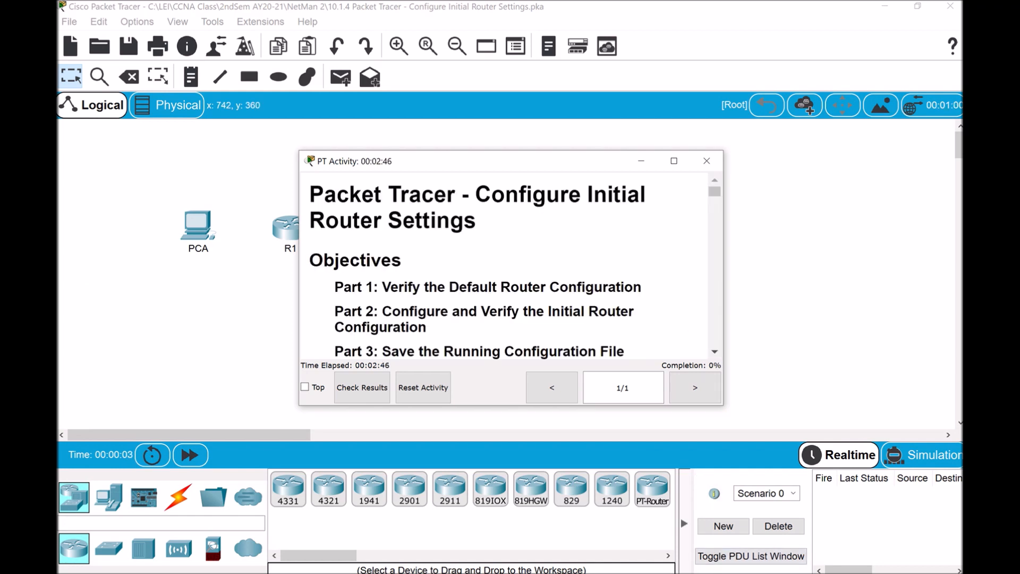
Move the PT Activity instructions window to the top right and stretch it to the screen bottom
click(728, 573)
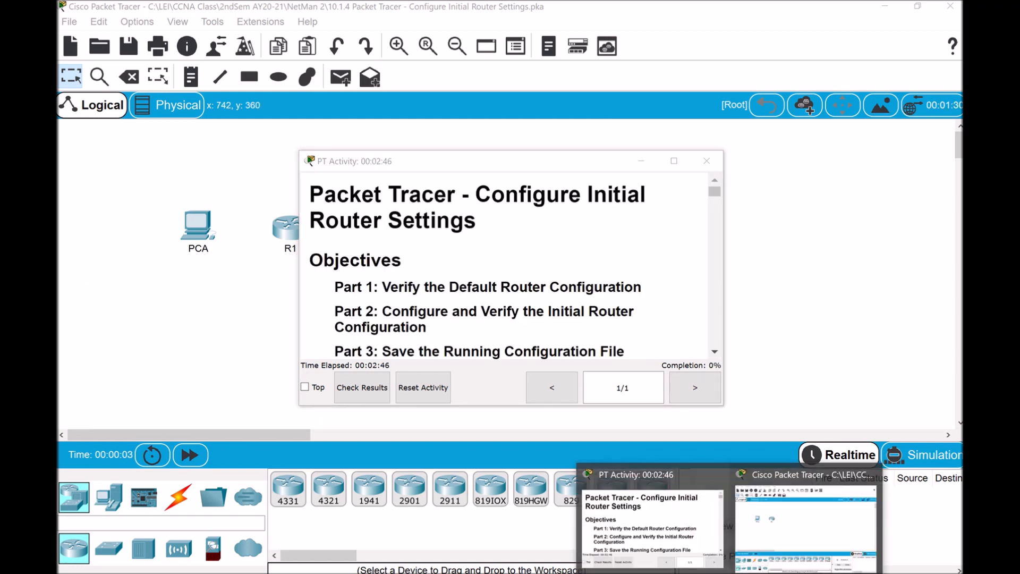
click(564, 163)
drag(575, 161, 801, 29)
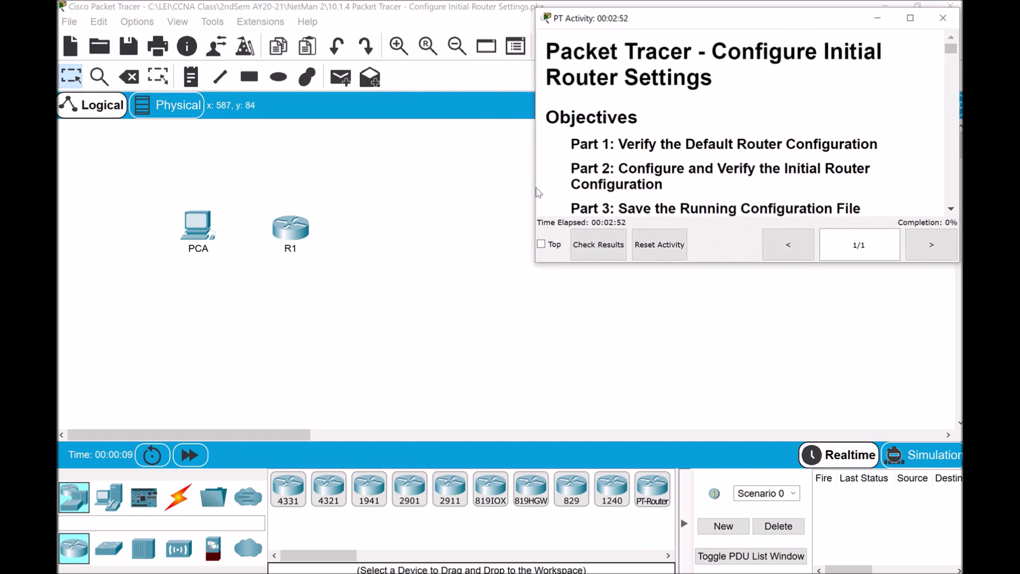
drag(533, 190, 468, 191)
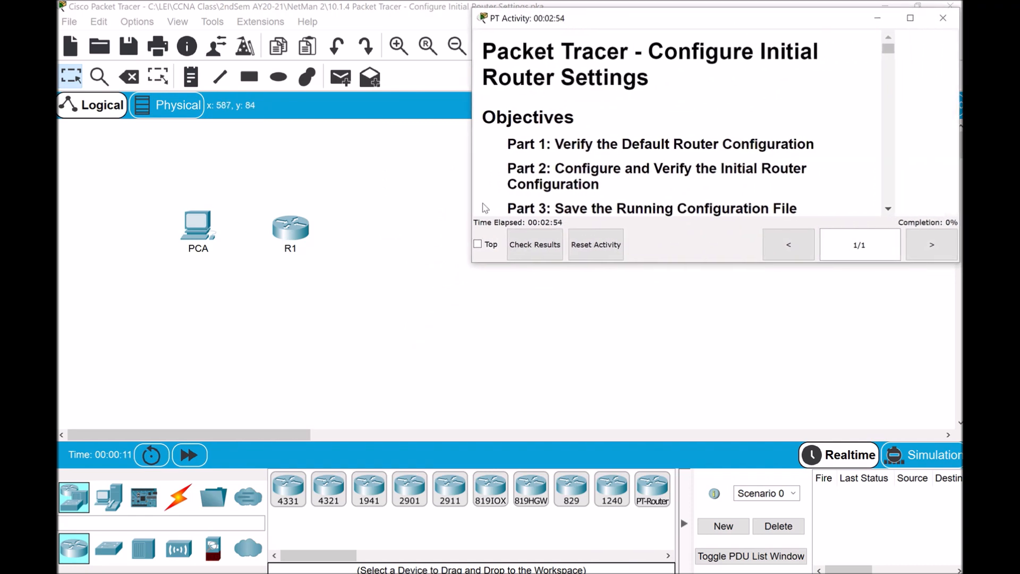
drag(687, 263, 683, 552)
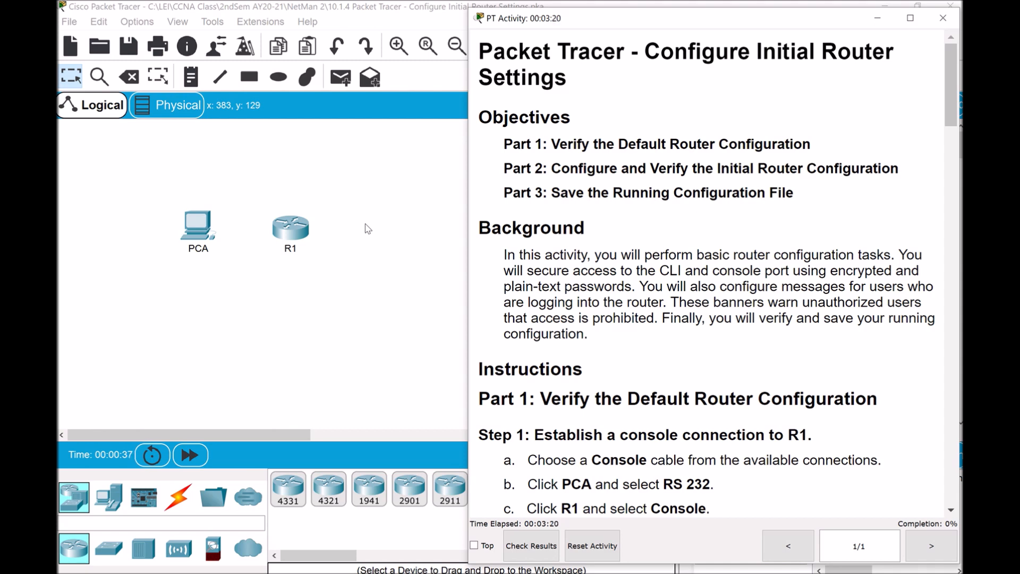
Scroll the activity instructions down to Part 1, Step 1
drag(949, 106, 950, 120)
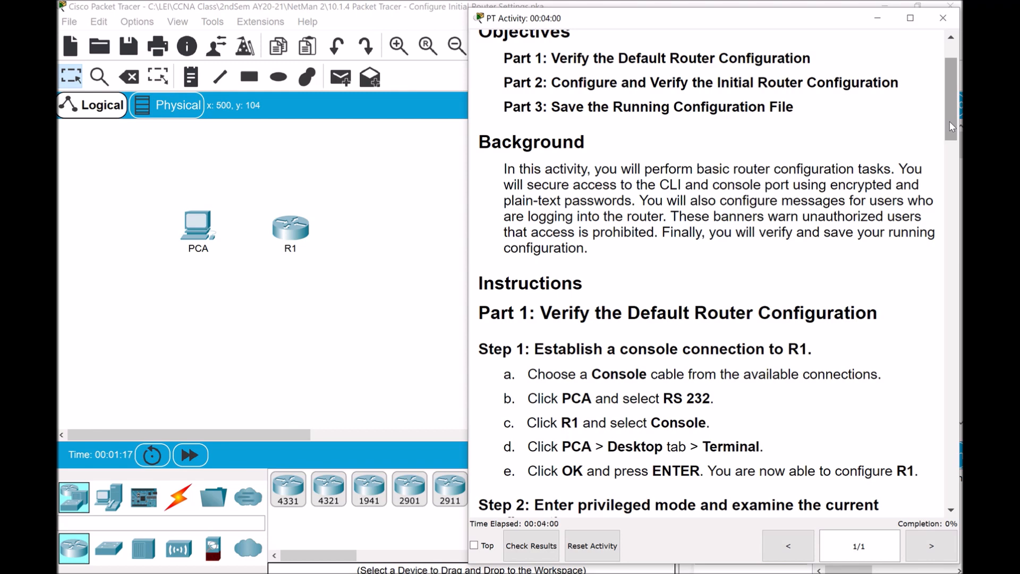
drag(950, 122, 953, 146)
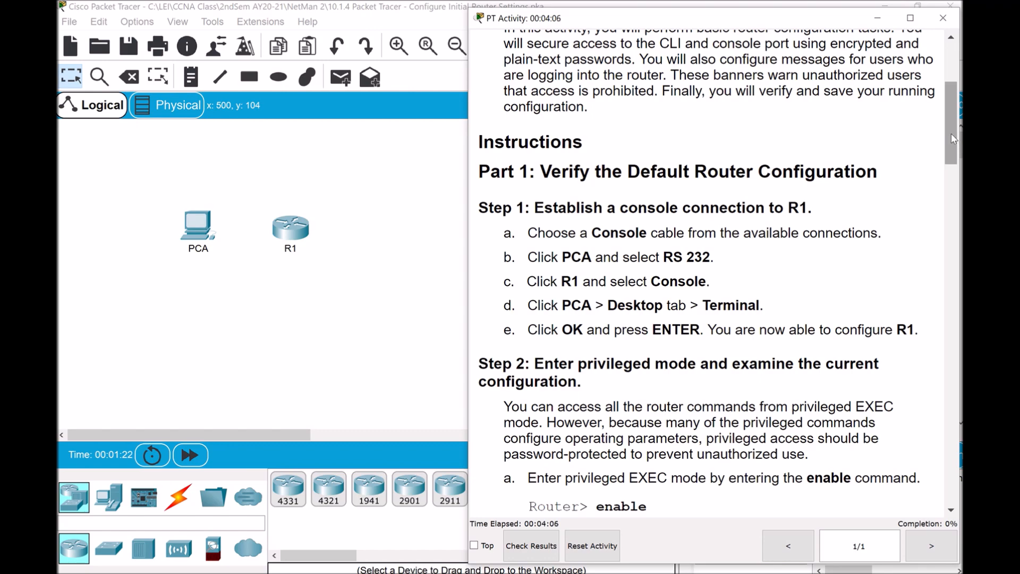
drag(953, 139, 960, 272)
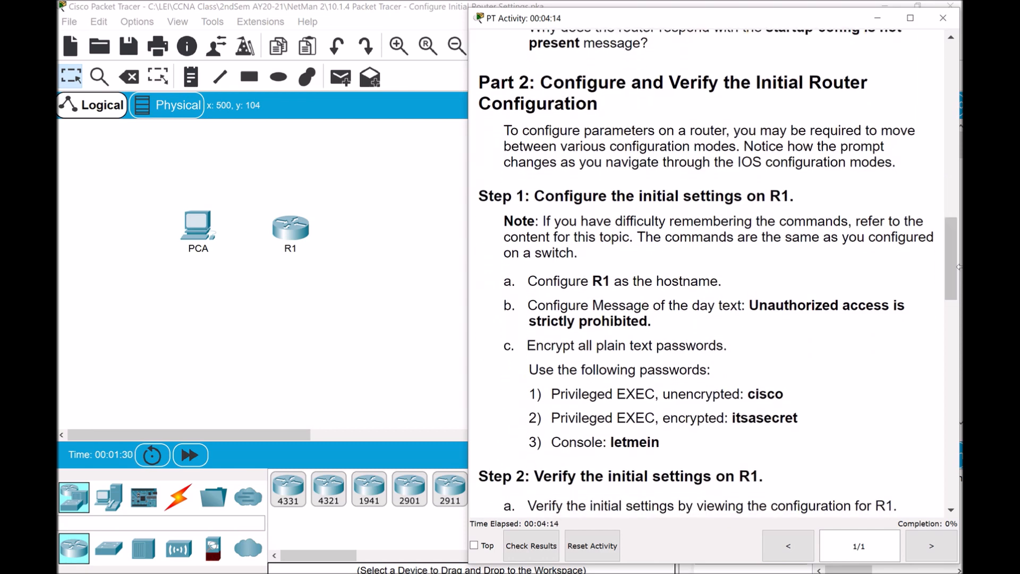
drag(956, 259, 938, 425)
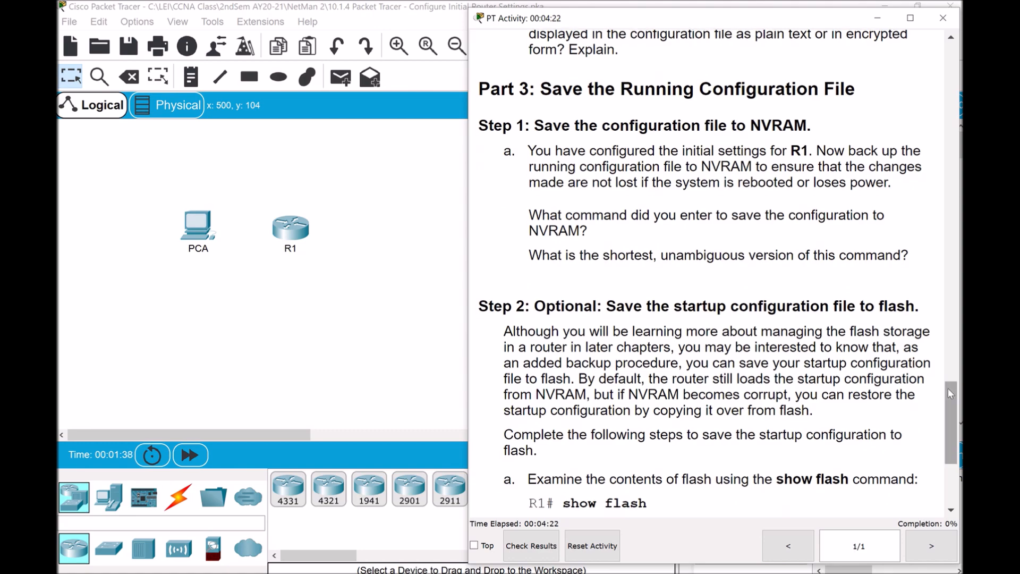
drag(953, 424, 960, 144)
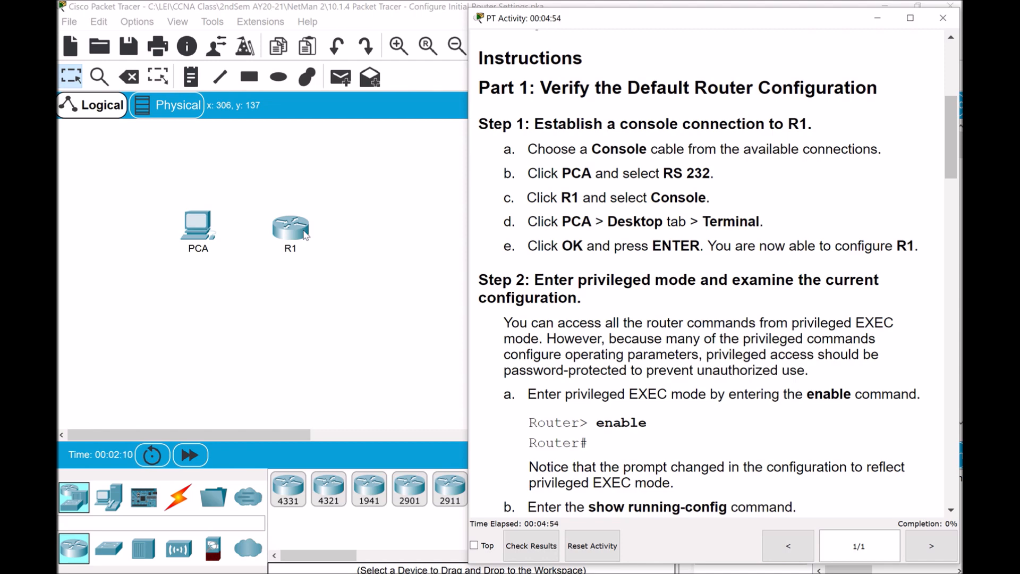
Run a console cable from PCA's RS 232 port to R1's Console port
click(179, 503)
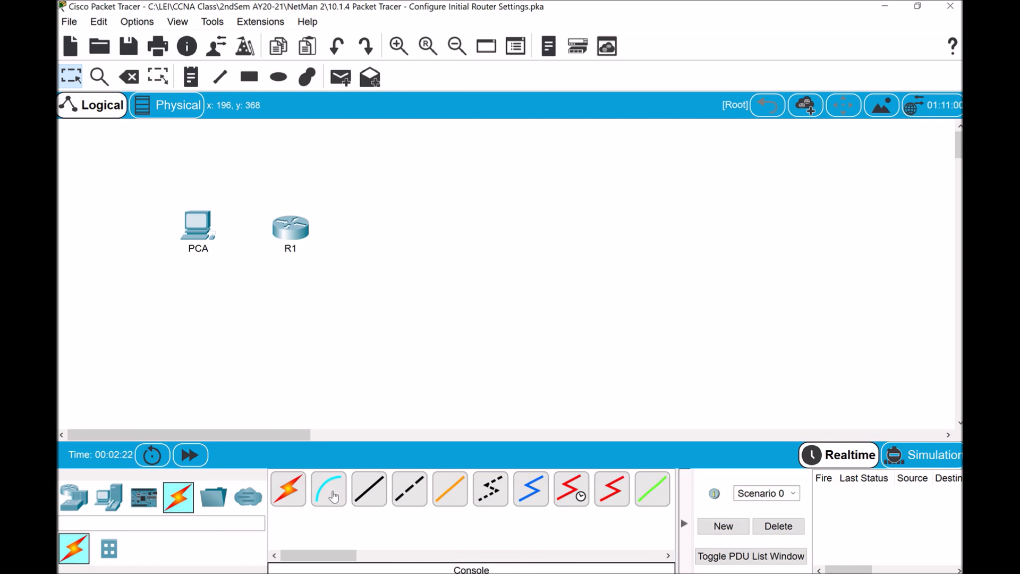
click(332, 496)
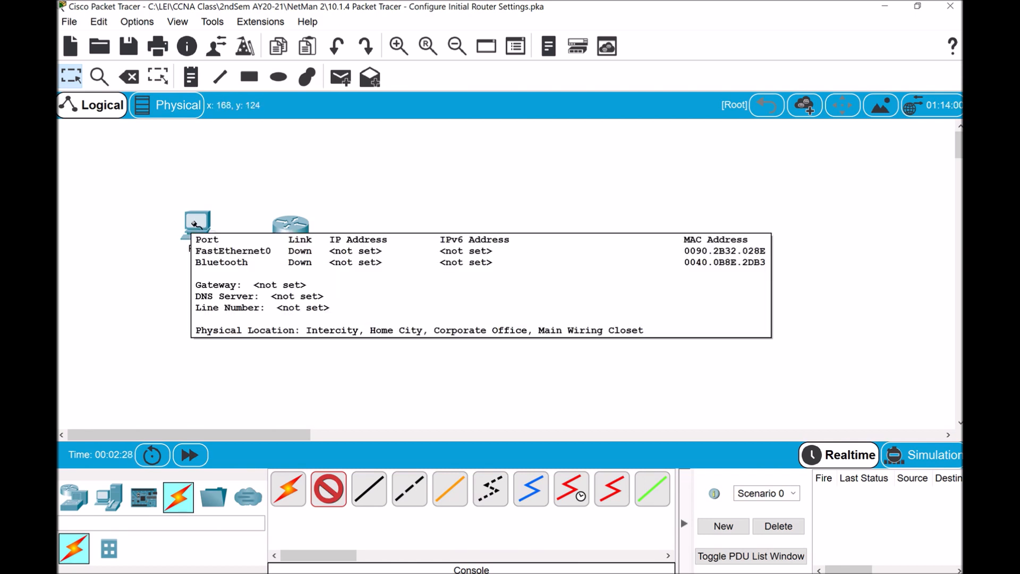
click(194, 225)
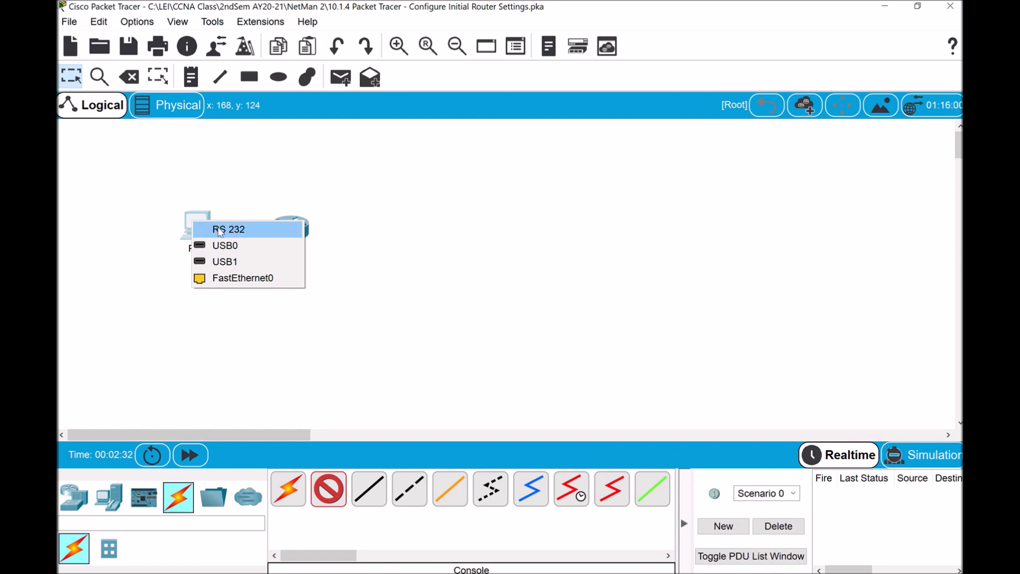
click(220, 231)
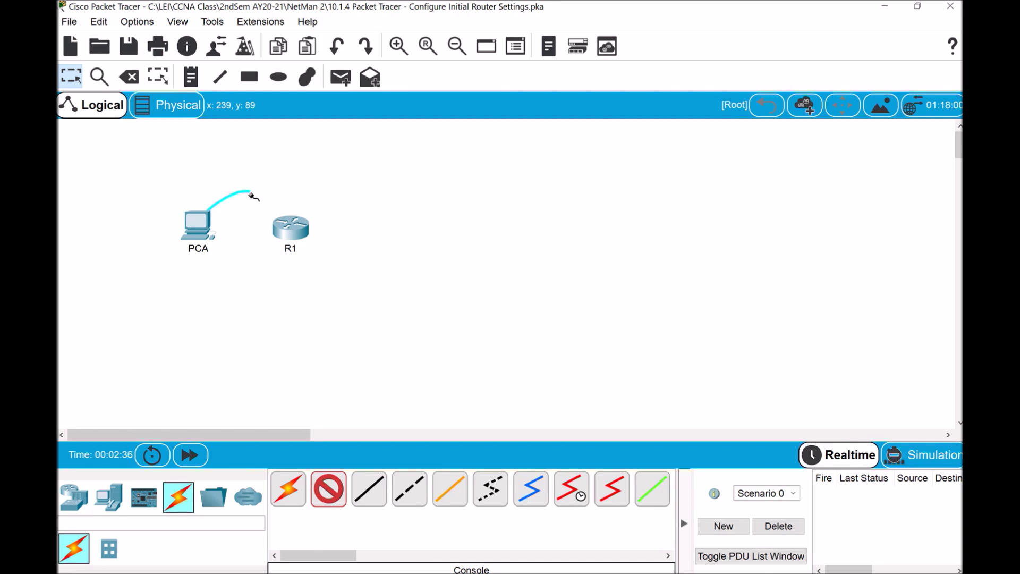
click(290, 227)
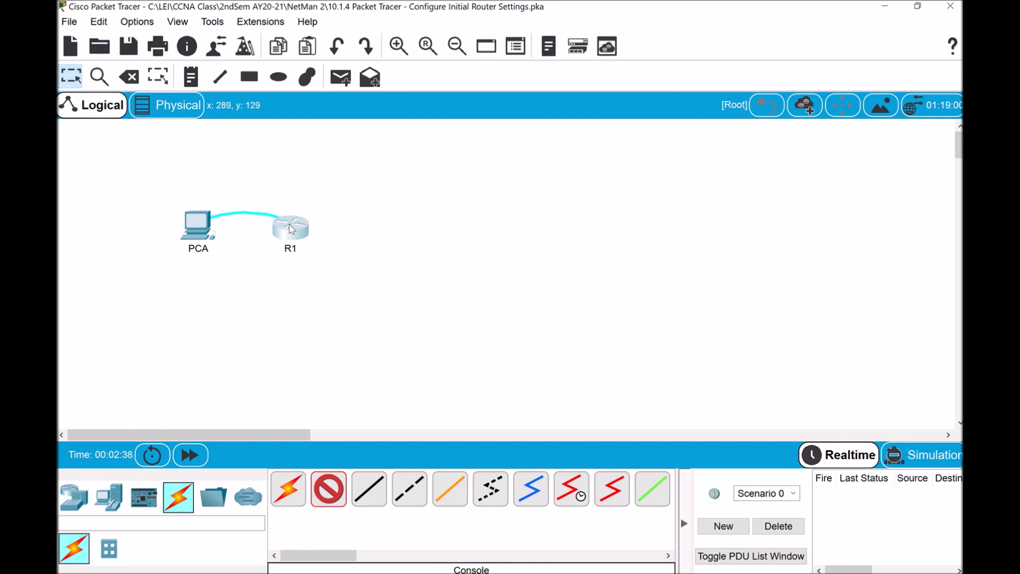
click(291, 229)
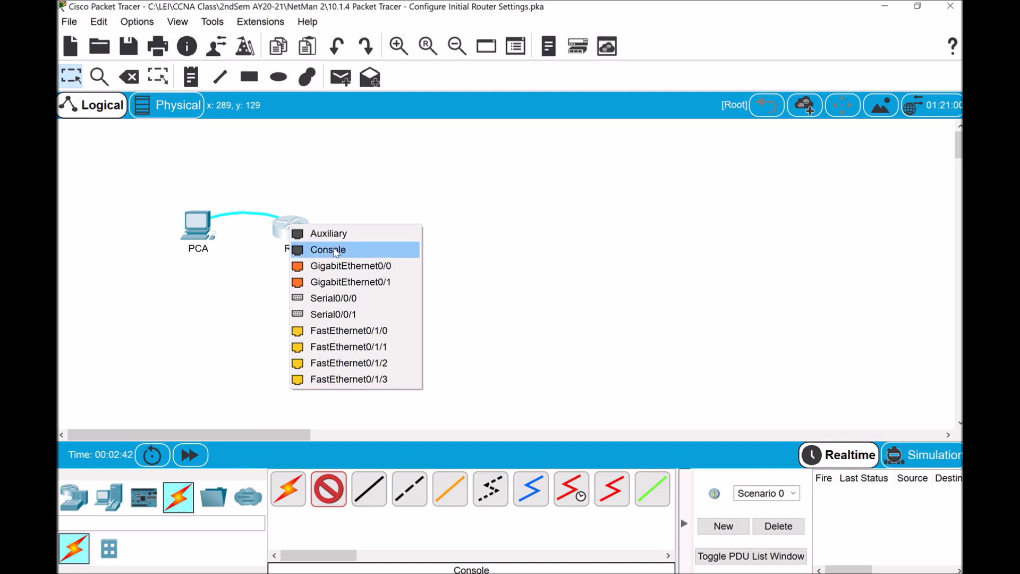
click(339, 251)
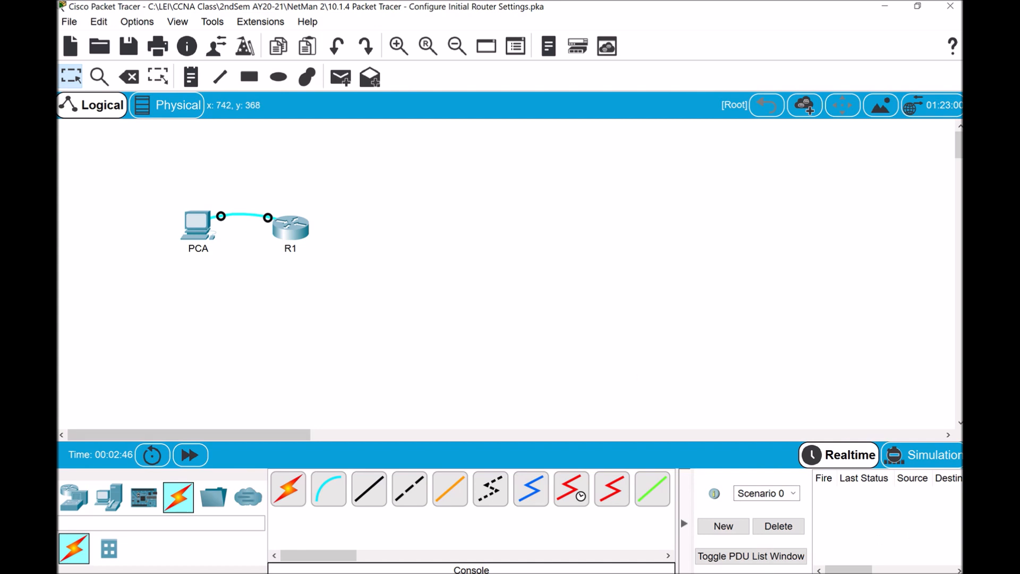
Restore the PT Activity instructions window from the taskbar beside the topology
mouse_move(719, 529)
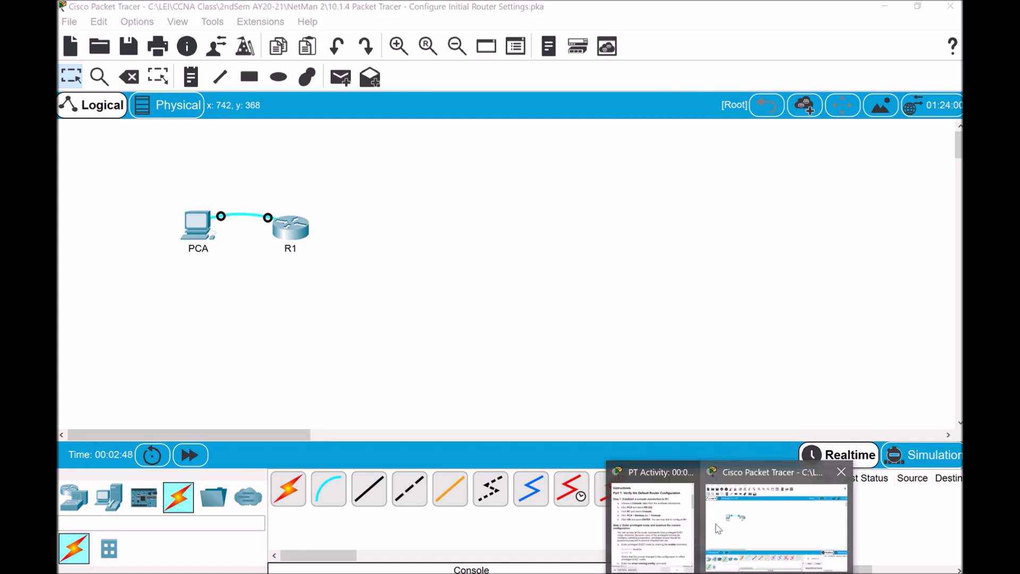
click(671, 527)
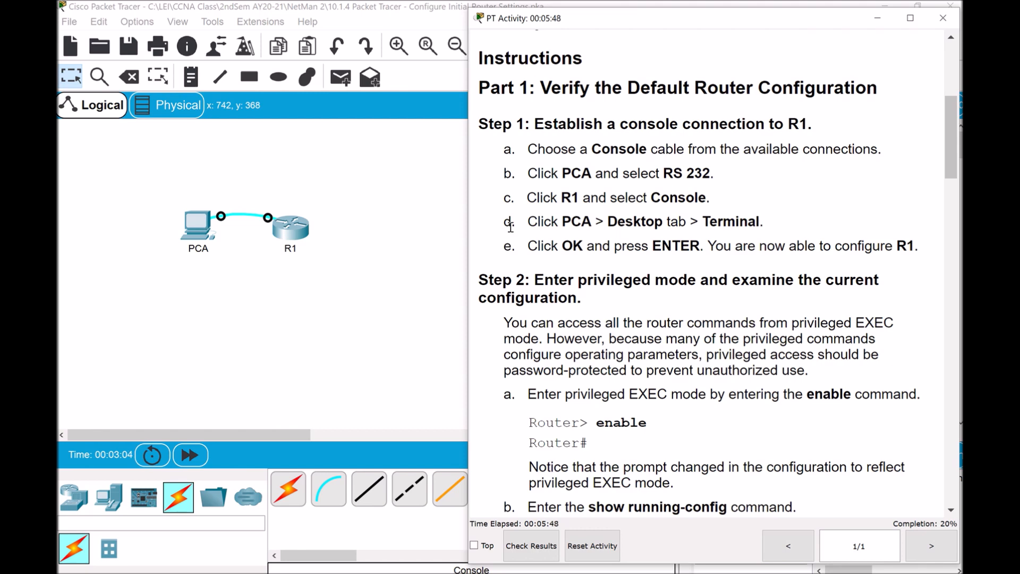
Open Terminal on PCA's Desktop, showing 9600 baud, 8 data bits, no parity, 1 stop bit
click(198, 232)
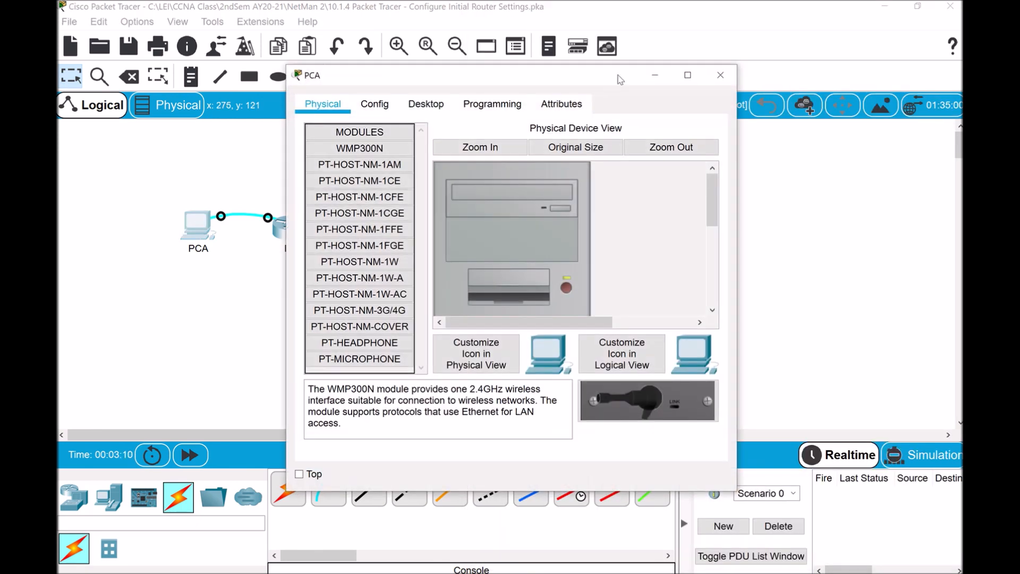
click(423, 108)
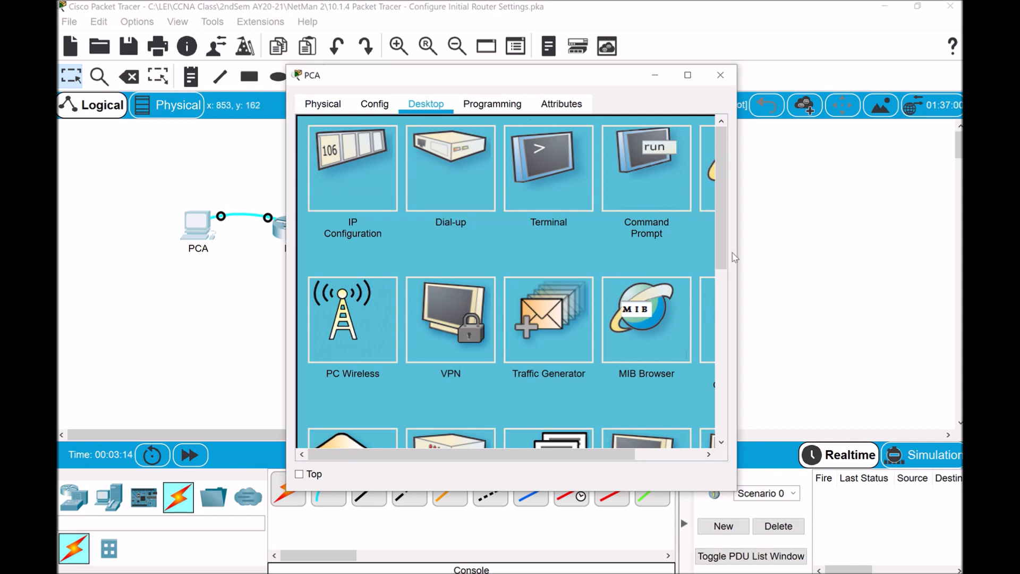
click(573, 181)
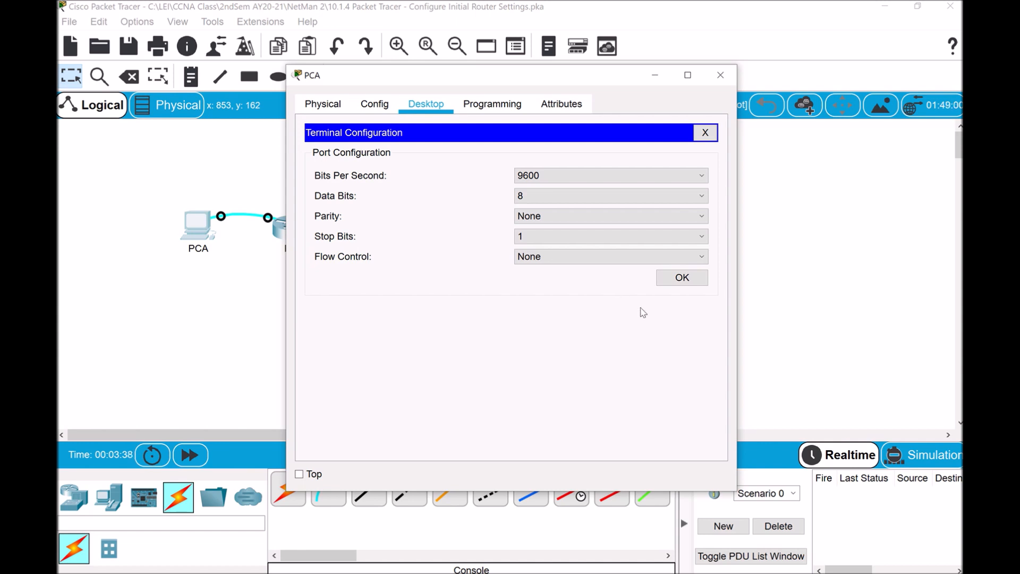
Accept the terminal settings, review R1's boot output, and get the Router> prompt
click(685, 279)
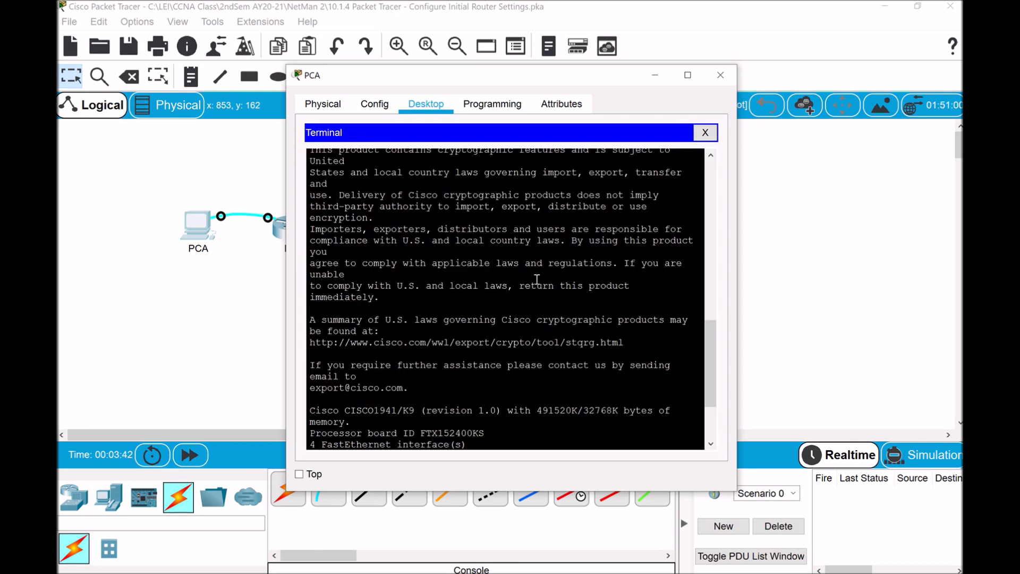
scroll(560, 311, up, 10)
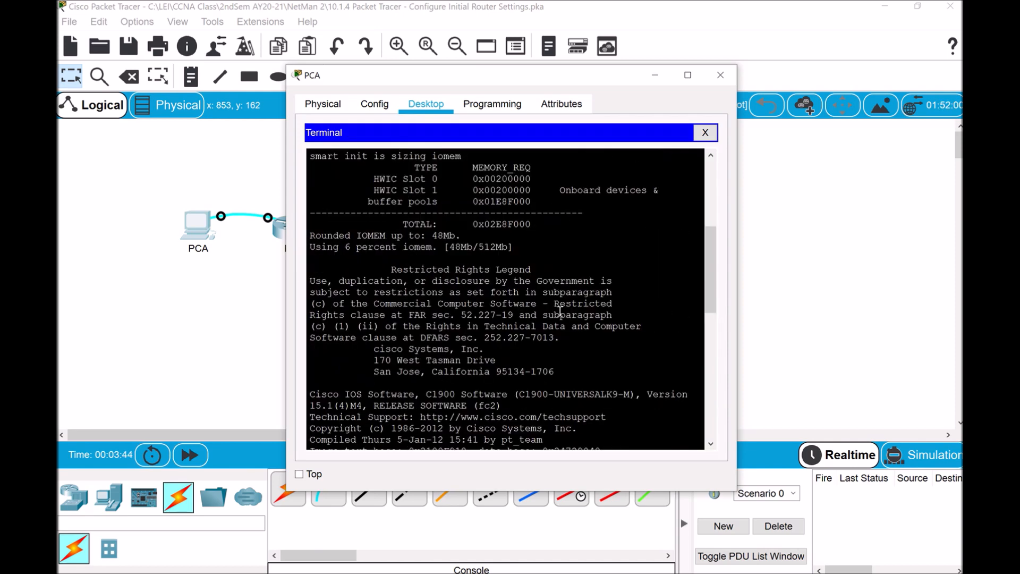
scroll(560, 310, up, 7)
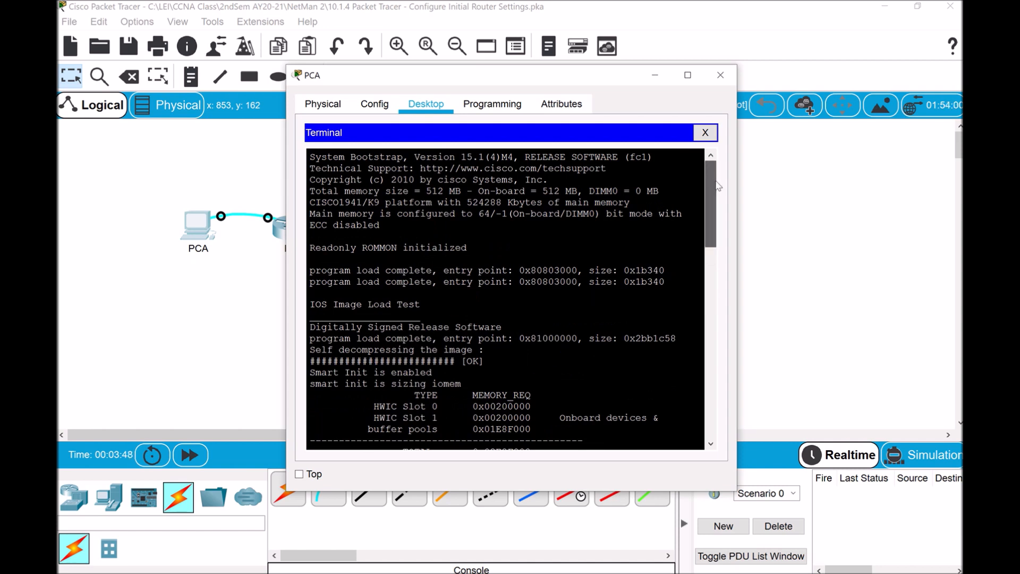
drag(717, 186, 675, 397)
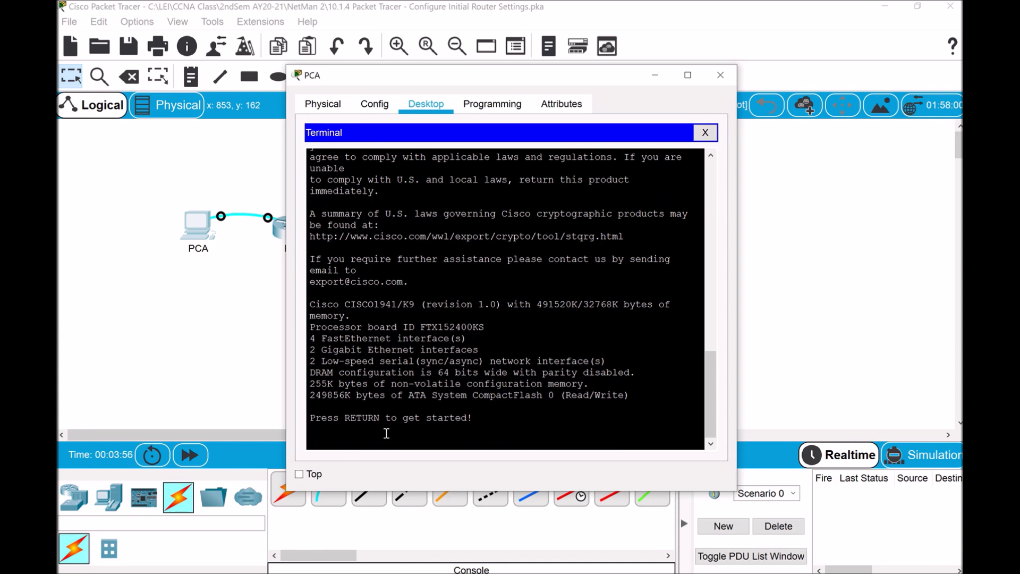
key(Return)
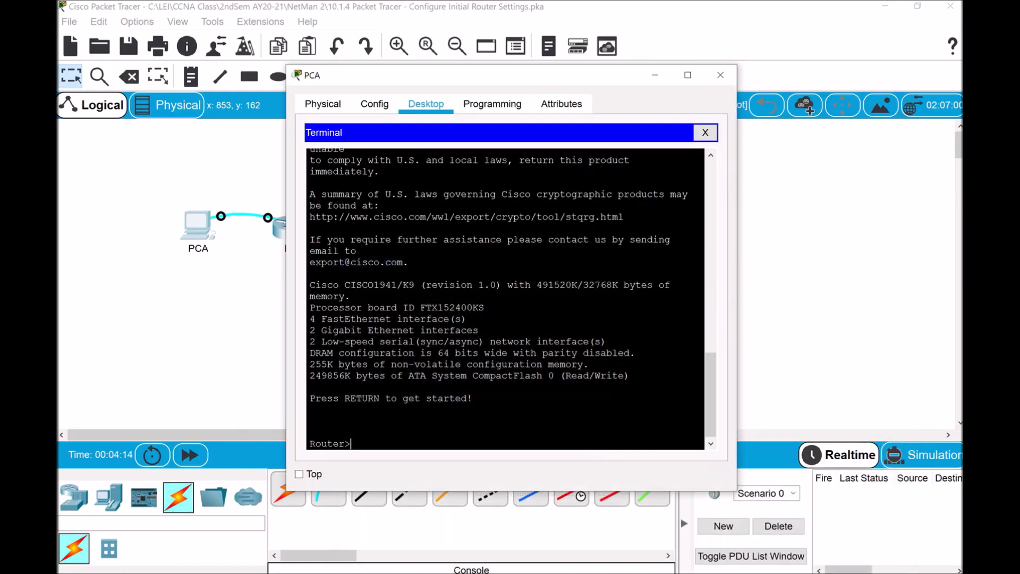
Arrange the PCA terminal on the left and the activity instructions on the right
click(619, 534)
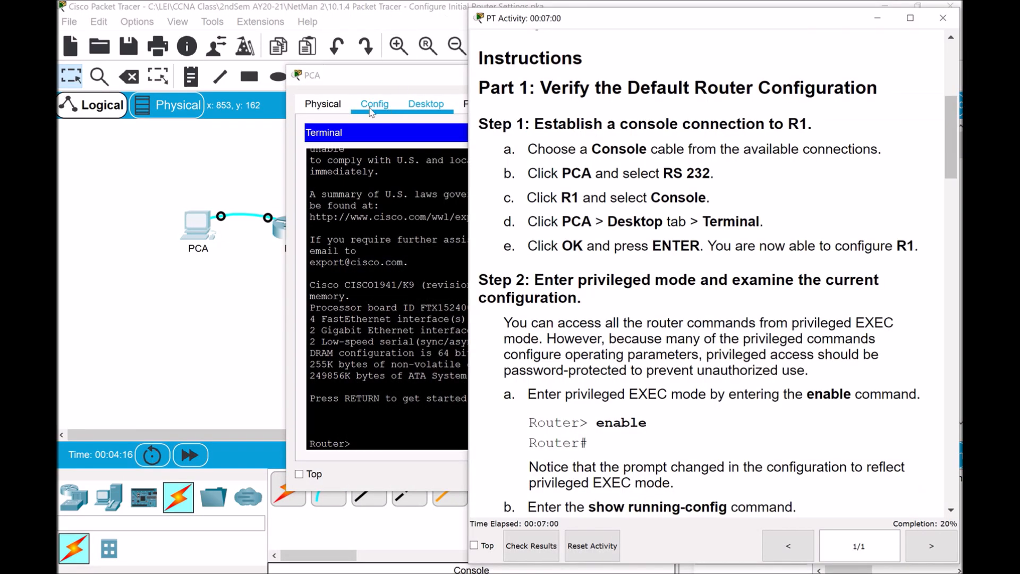
drag(415, 80, 450, 95)
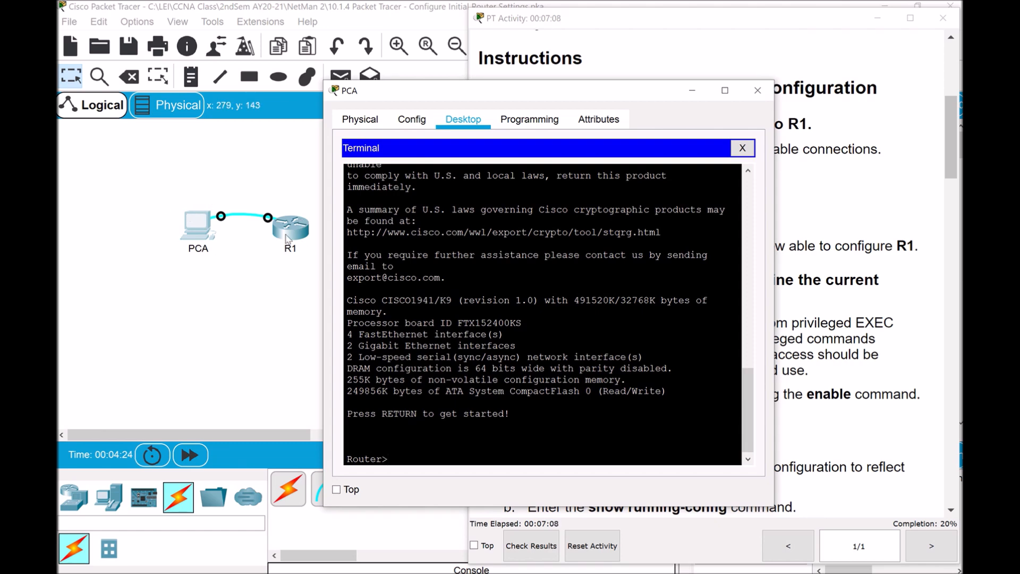
drag(426, 100, 165, 100)
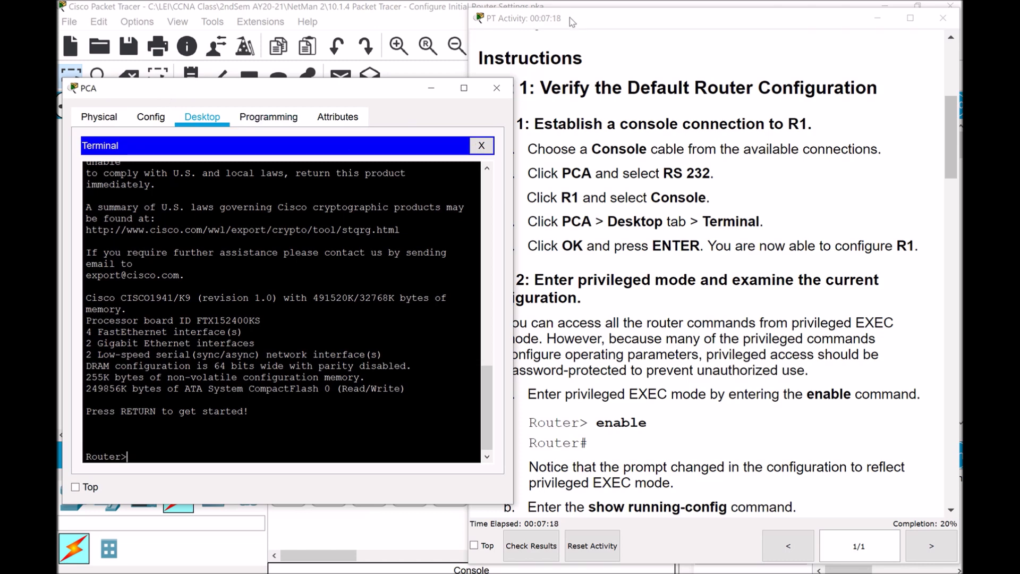
drag(574, 27, 599, 23)
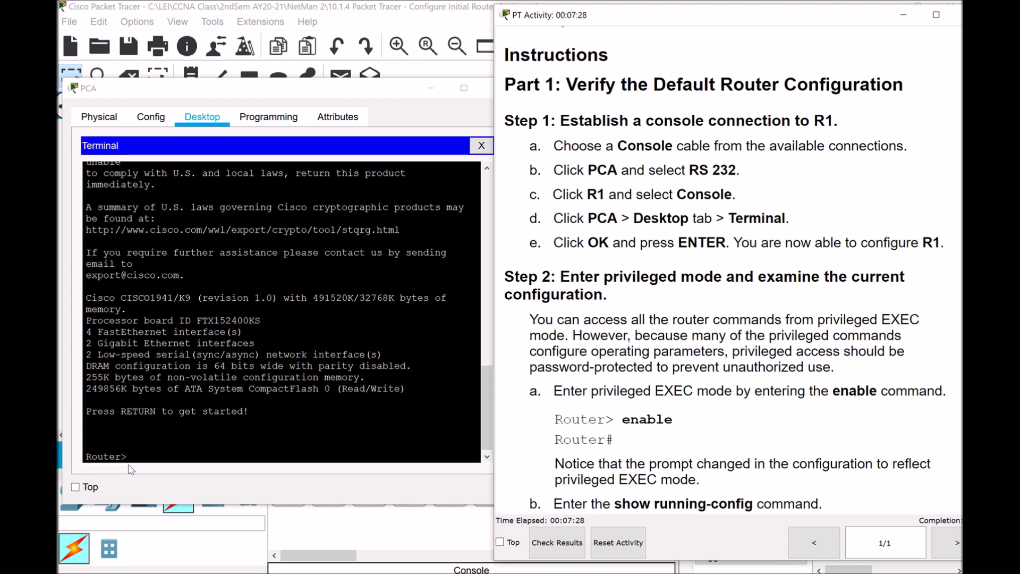
click(152, 456)
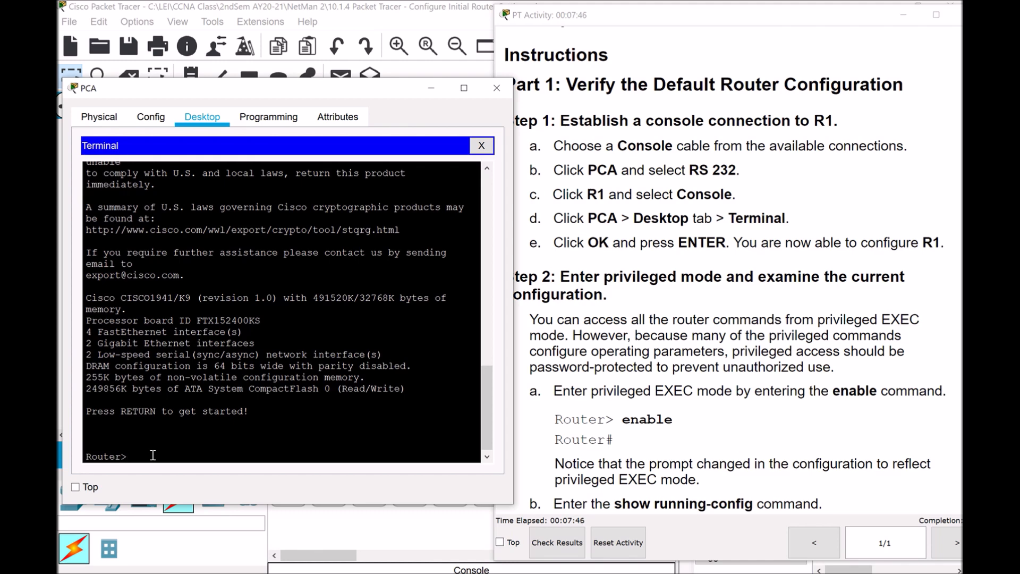
Enter 'enable' to reach the Router# prompt, then scroll the instructions to step 2
text(enable)
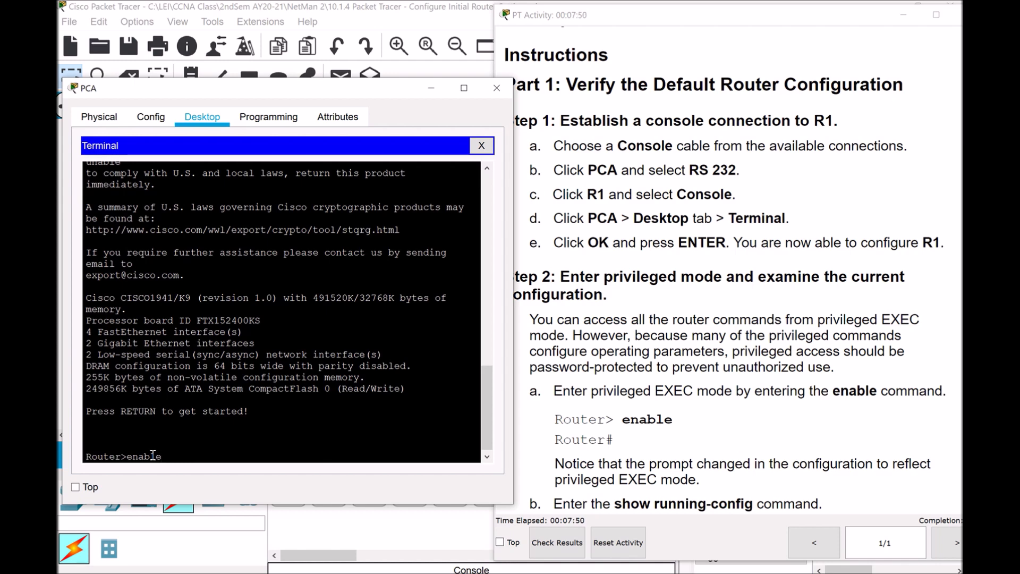
key(Return)
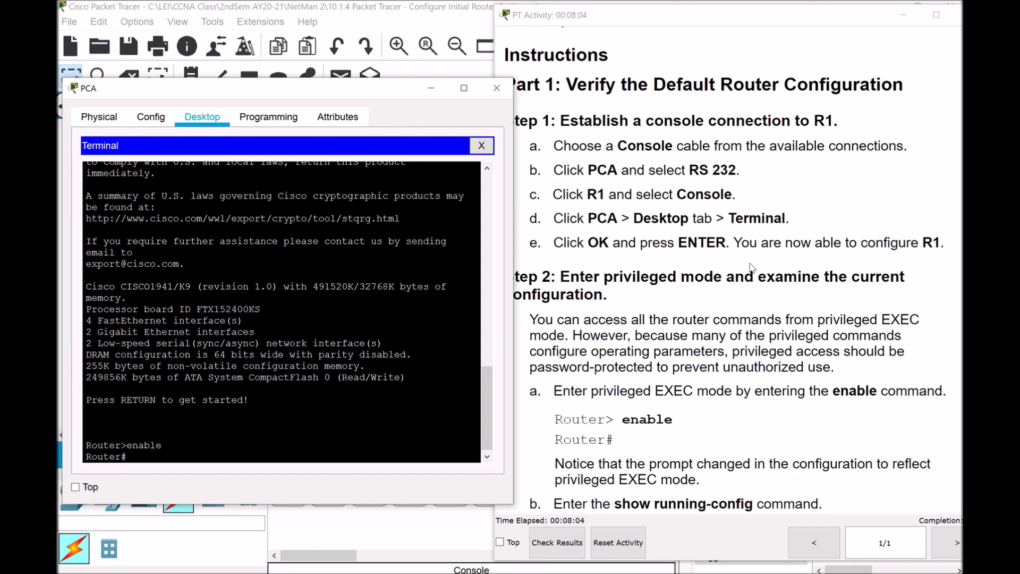
scroll(751, 276, down, 3)
scroll(749, 289, down, 3)
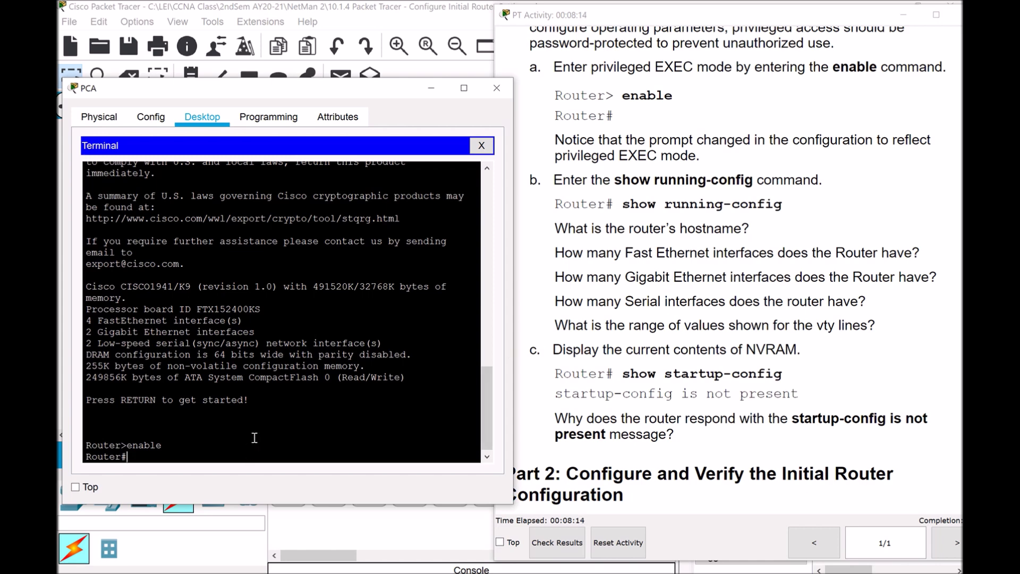
Run show running-config and page through R1's whole configuration to the interface entries
text(show running-config)
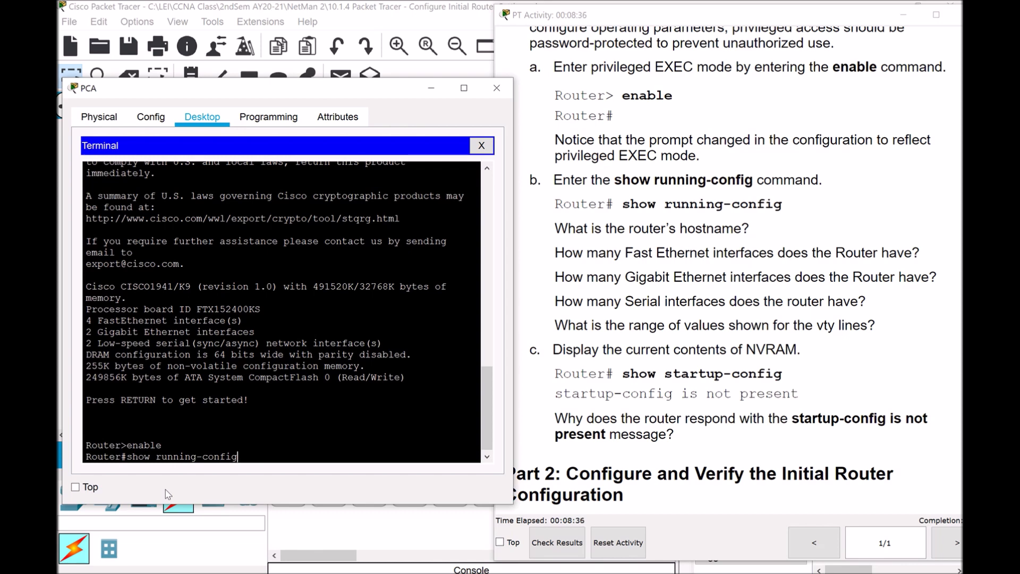
key(BackSpace)
key(BackSpace)
key(BackSpace)
key(BackSpace)
key(BackSpace)
key(BackSpace)
key(BackSpace)
key(BackSpace)
key(BackSpace)
key(BackSpace)
key(BackSpace)
key(Return)
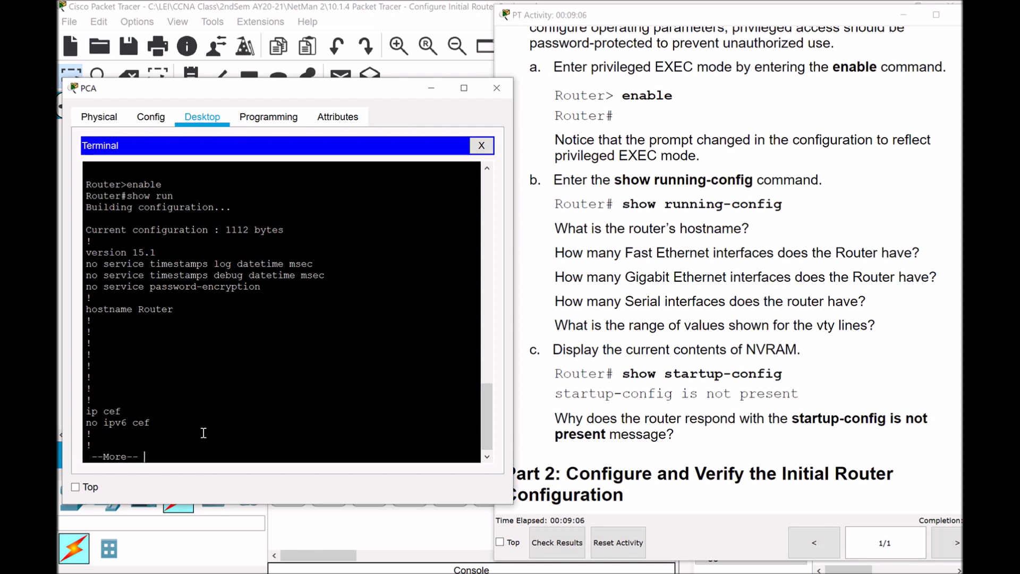
key(Return)
key(Return)
key(Return)
key(Return)
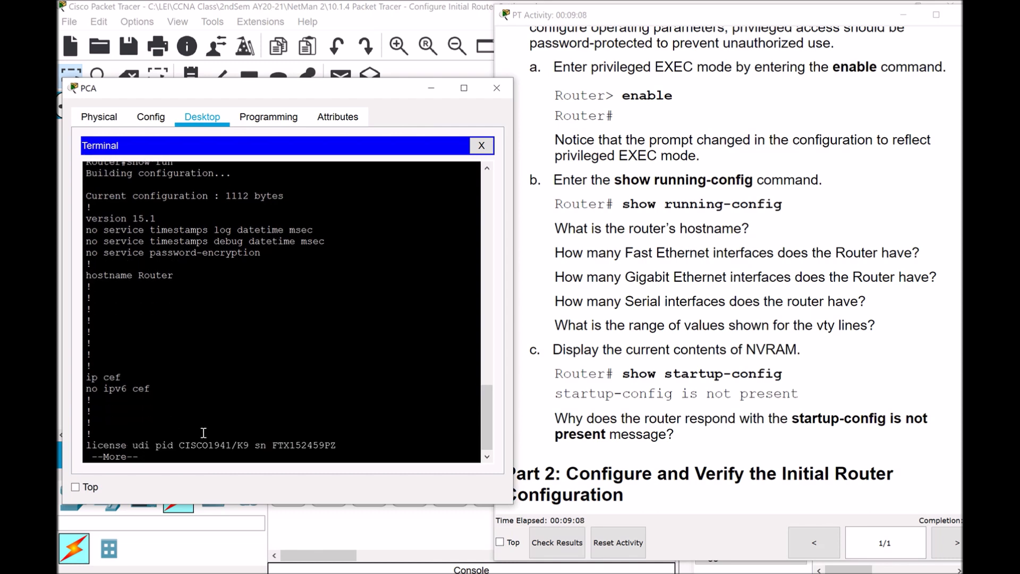
key(Return)
key(Return)
key(Return)
key(Return)
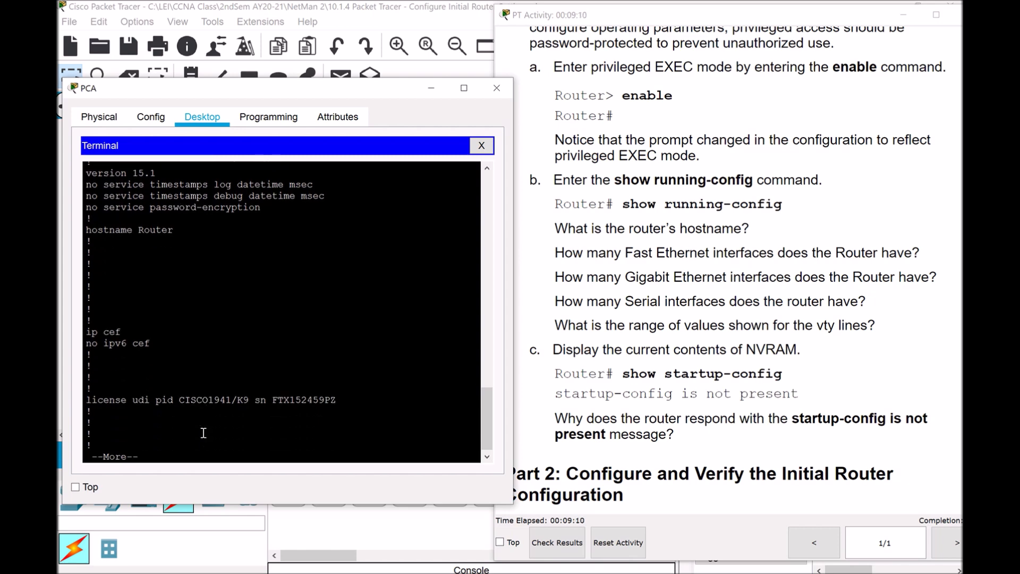
key(Return)
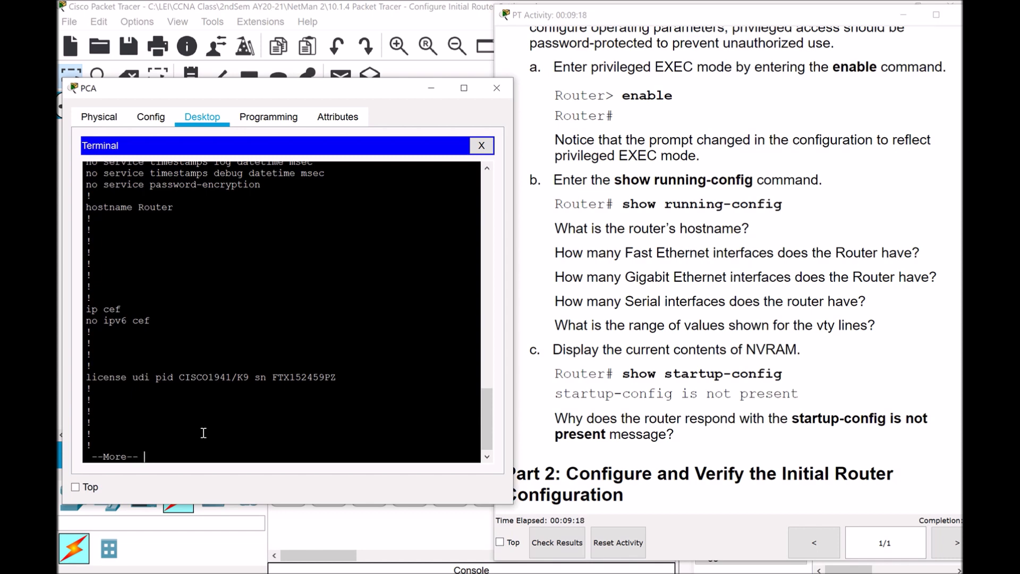
key(space)
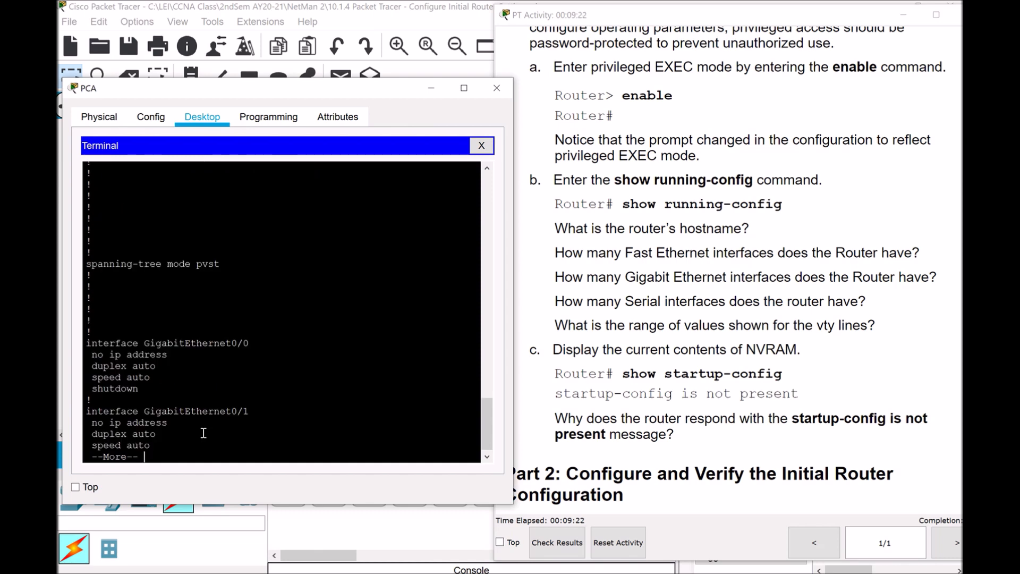
key(space)
key(space)
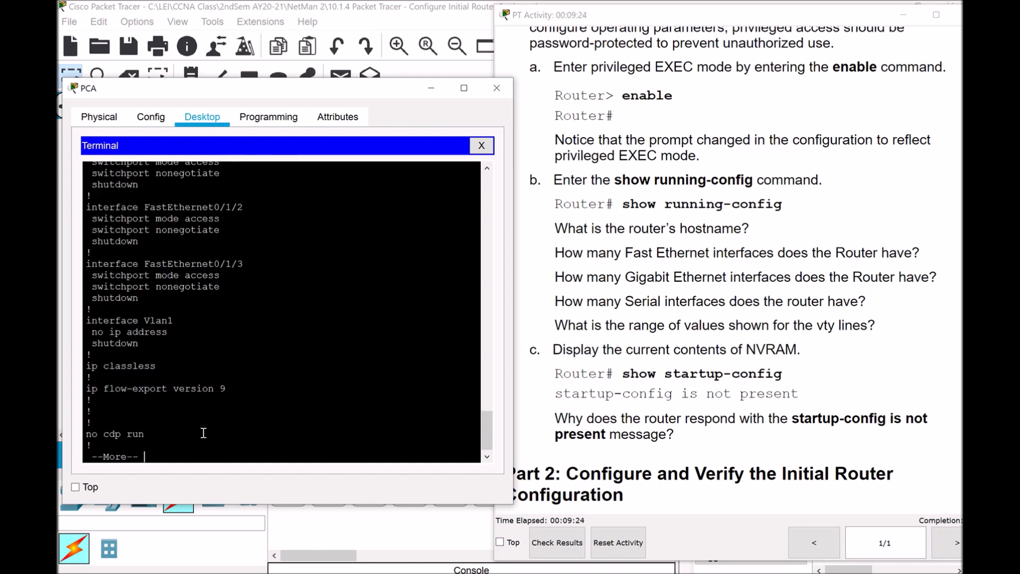
key(space)
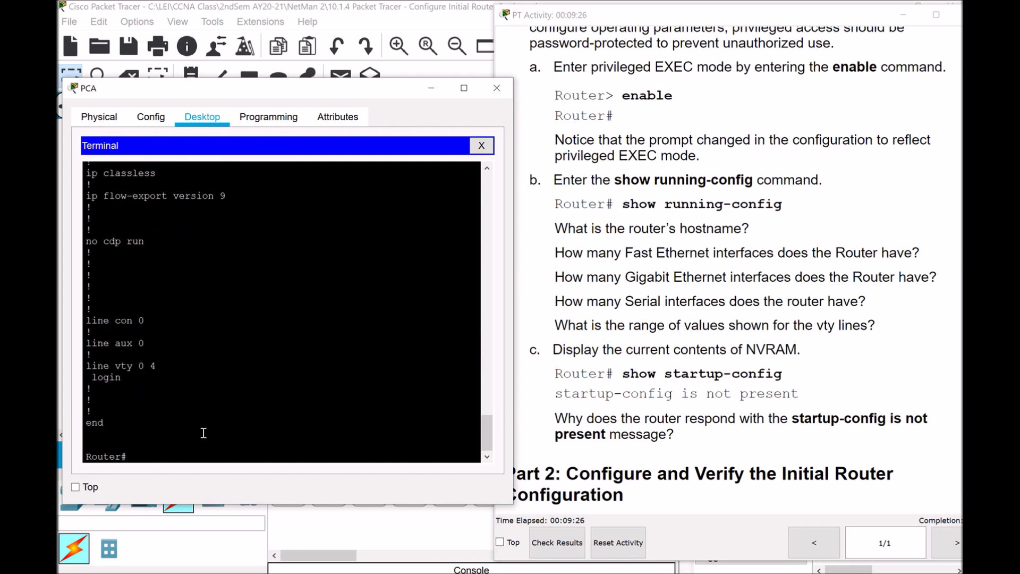
Scroll the running-config output from hostname Router down to the FastEthernet interface lines
drag(484, 432, 484, 297)
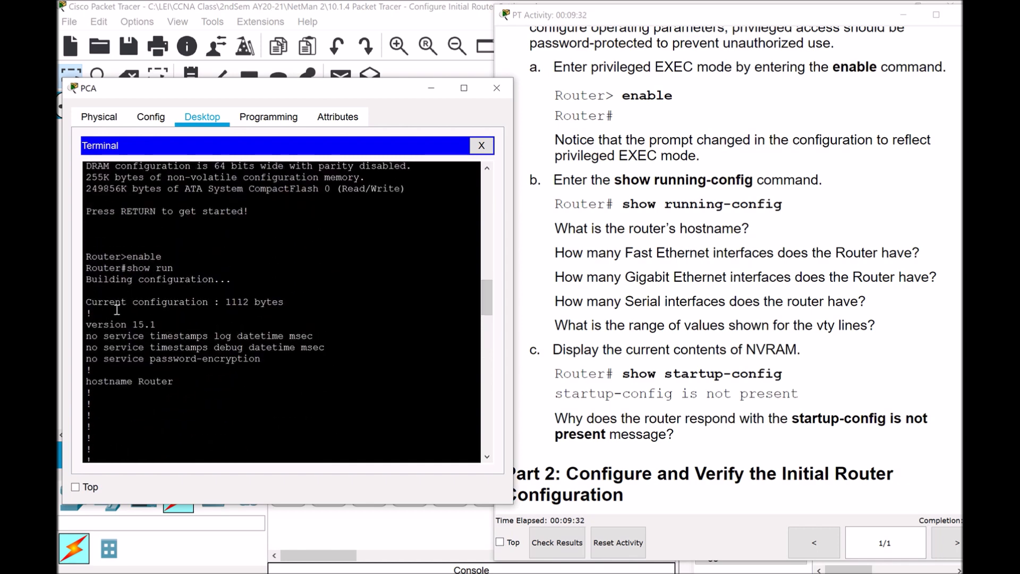
drag(486, 293, 478, 435)
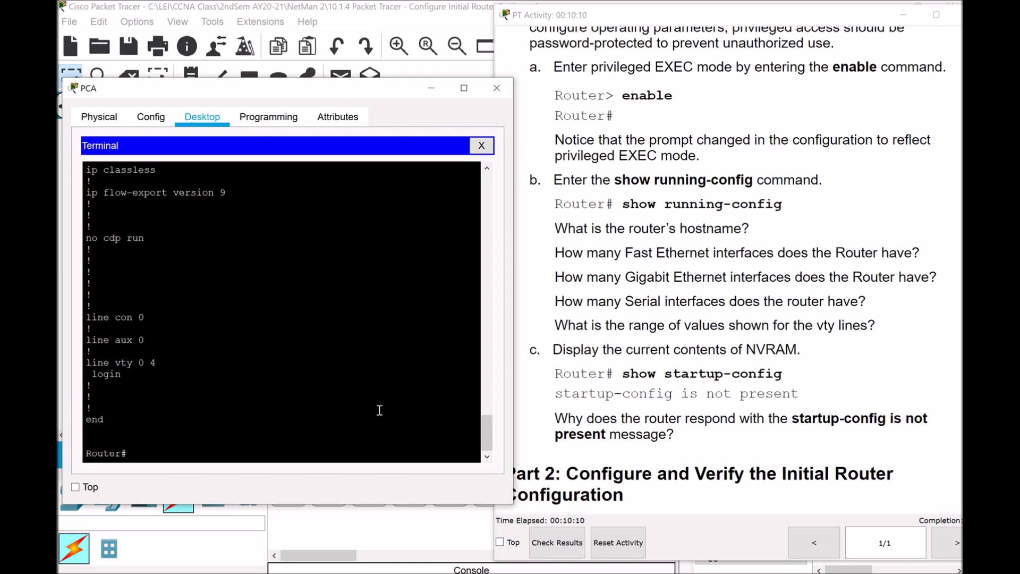
drag(486, 439, 512, 317)
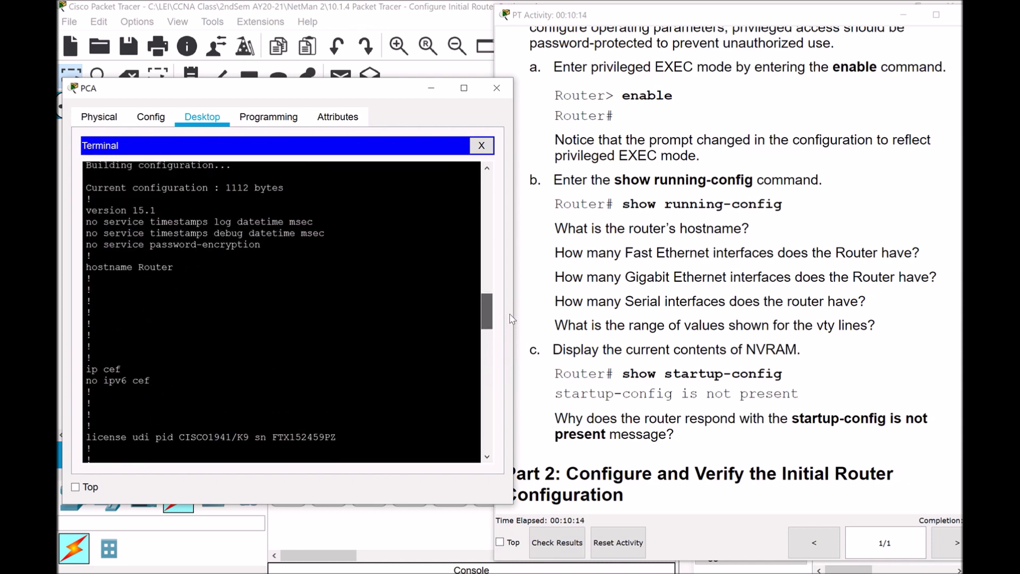
drag(138, 268, 174, 269)
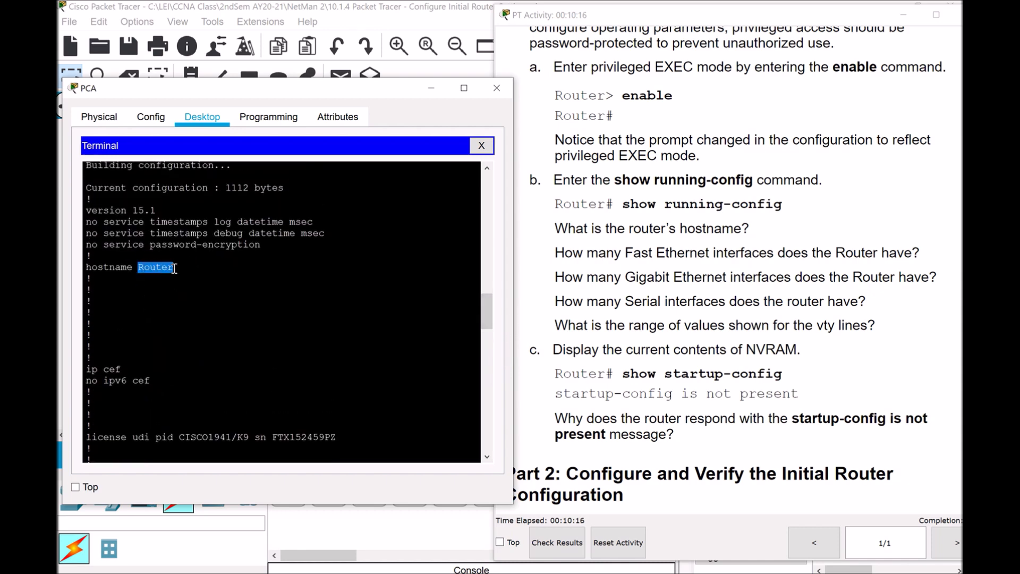
click(205, 266)
drag(489, 312, 482, 398)
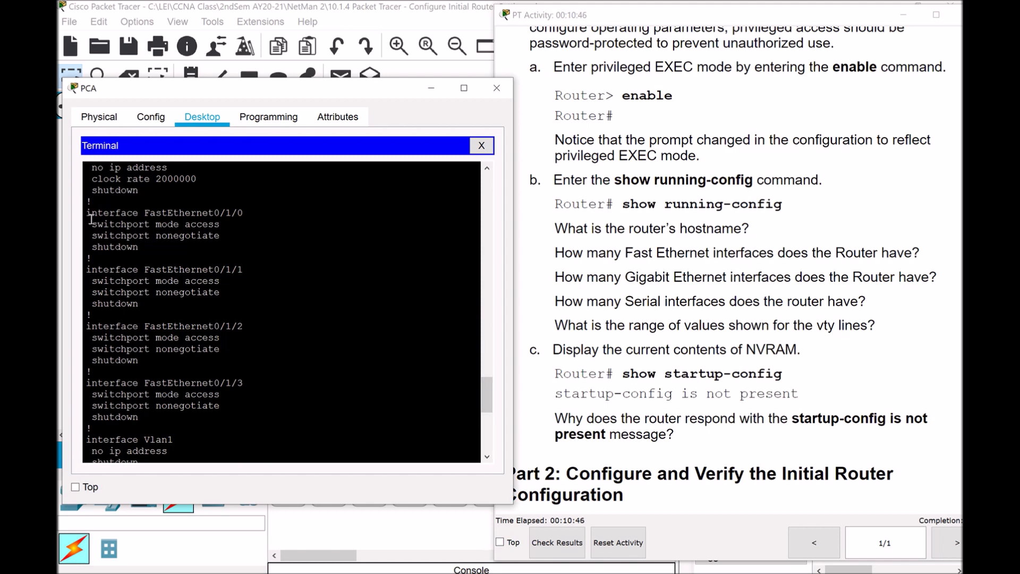
Highlight the FastEthernet interface blocks in the running configuration to count them
drag(91, 213, 241, 408)
click(297, 413)
drag(495, 392, 495, 363)
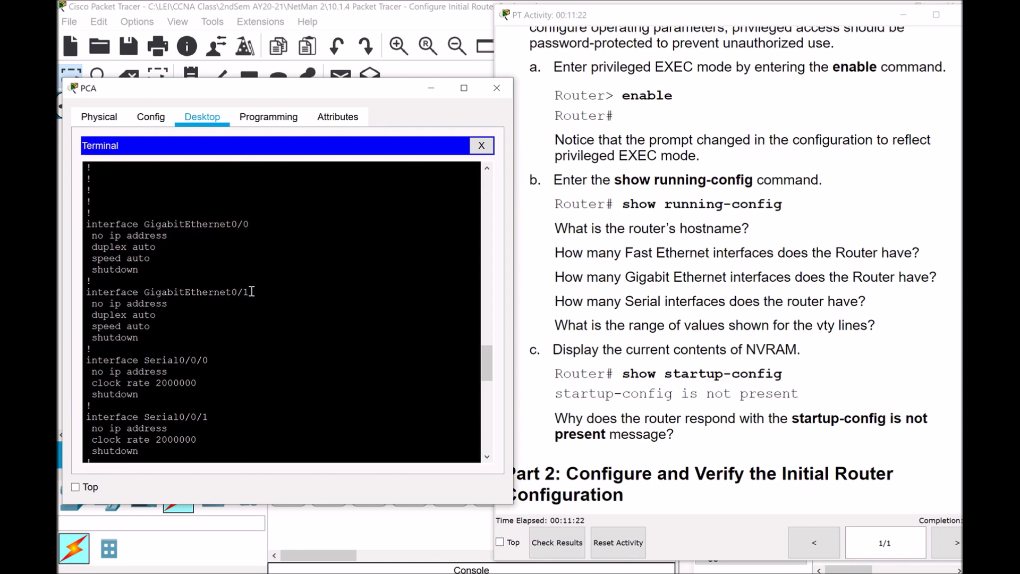
drag(486, 357, 487, 368)
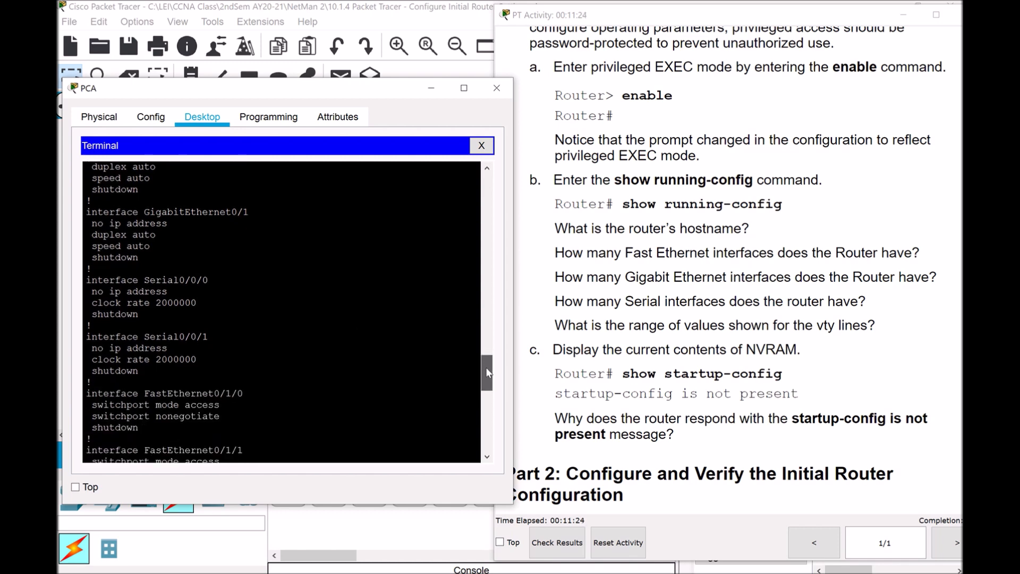
Highlight the Serial interface blocks, then scroll to line vty 0 4 and end
drag(89, 281, 215, 370)
click(320, 339)
scroll(490, 372, up, 1)
drag(490, 372, 492, 433)
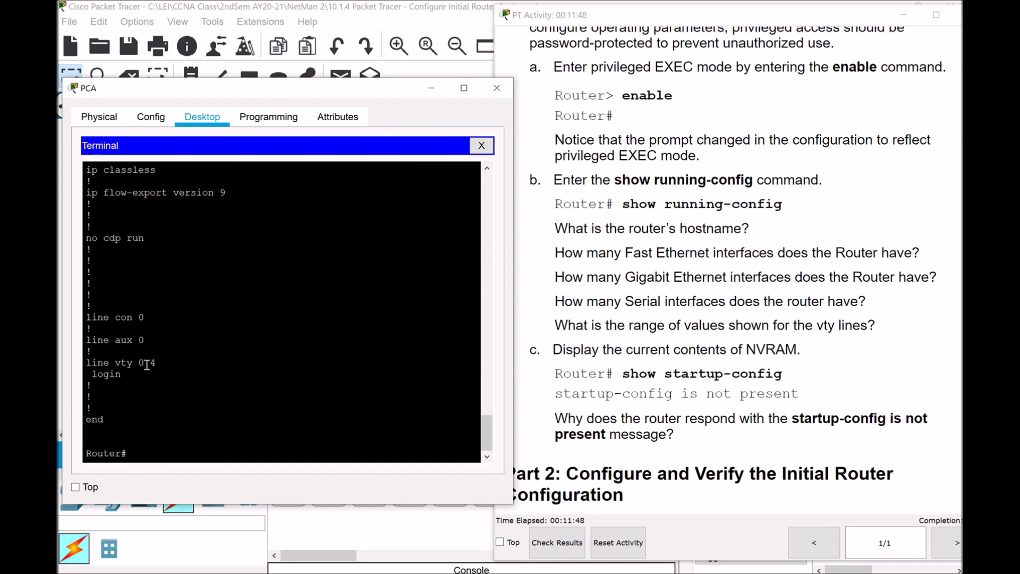
drag(158, 364, 137, 364)
click(165, 387)
Run show startup-config at Router#, which reports startup-config is not present
drag(236, 457, 238, 447)
click(238, 446)
text(show star)
text(t-)
text(up-)
text(config)
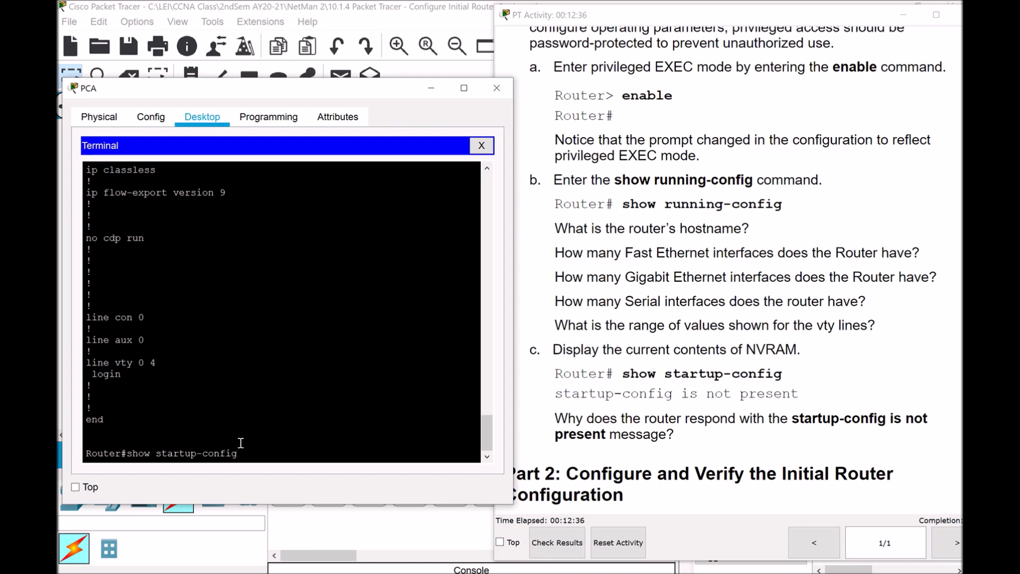
key(Return)
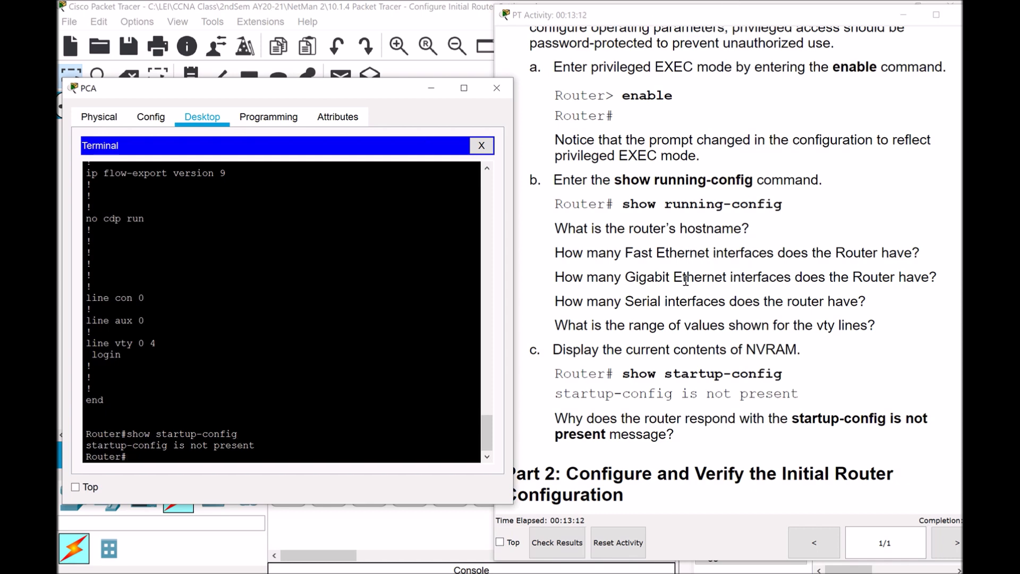
Bring the PT Activity instructions forward, shifted left, and scroll to Part 2 Step 1
scroll(687, 281, down, 3)
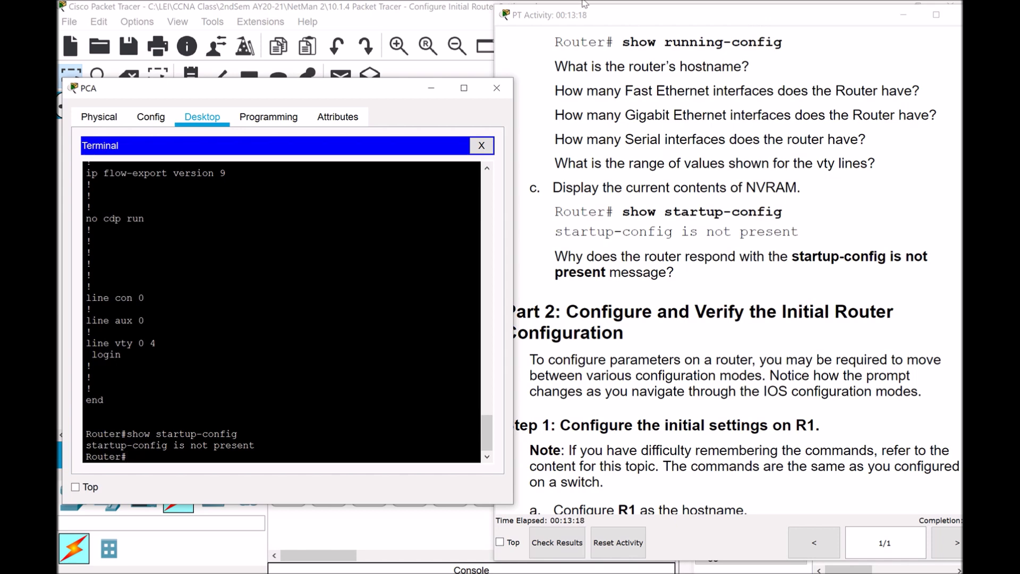
click(622, 21)
drag(621, 21, 596, 25)
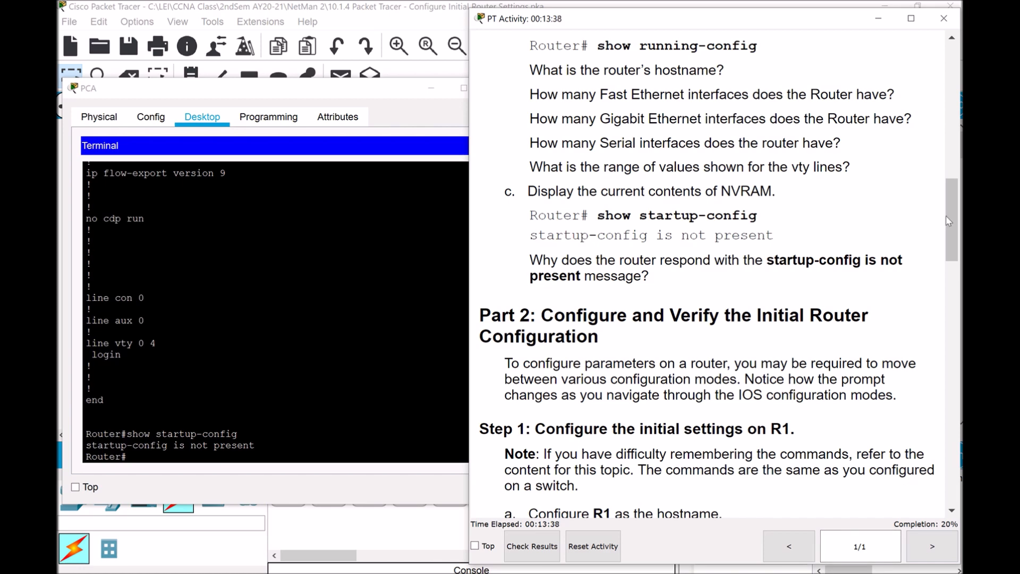
drag(955, 209, 959, 257)
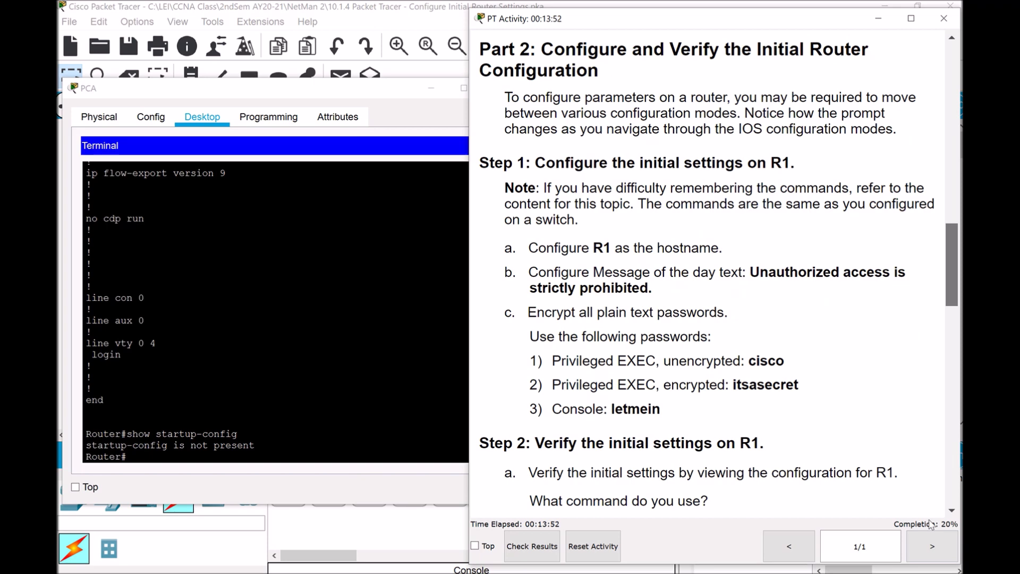
scroll(929, 500, down, 10)
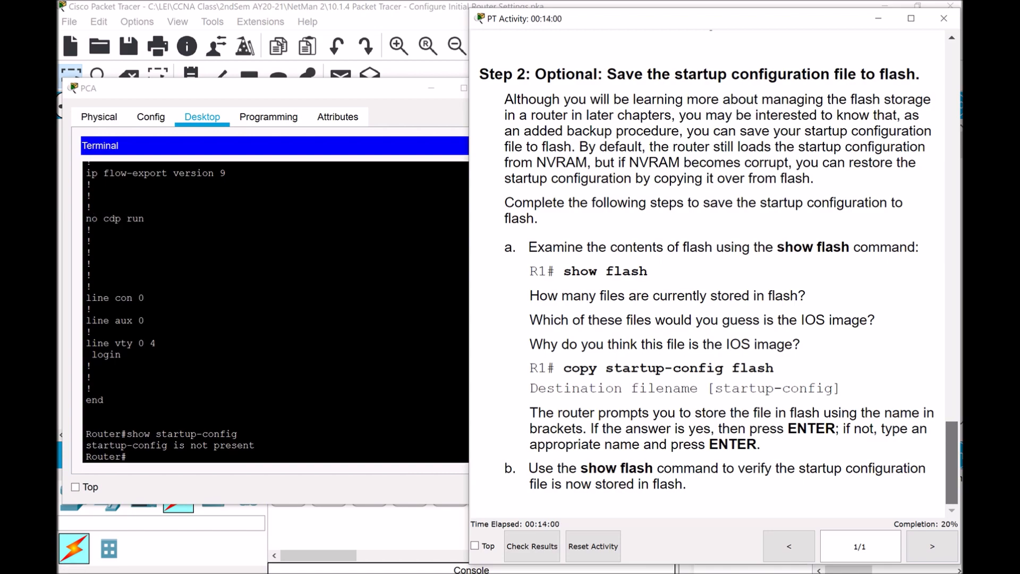
scroll(927, 435, up, 8)
scroll(926, 431, down, 4)
drag(955, 395, 945, 287)
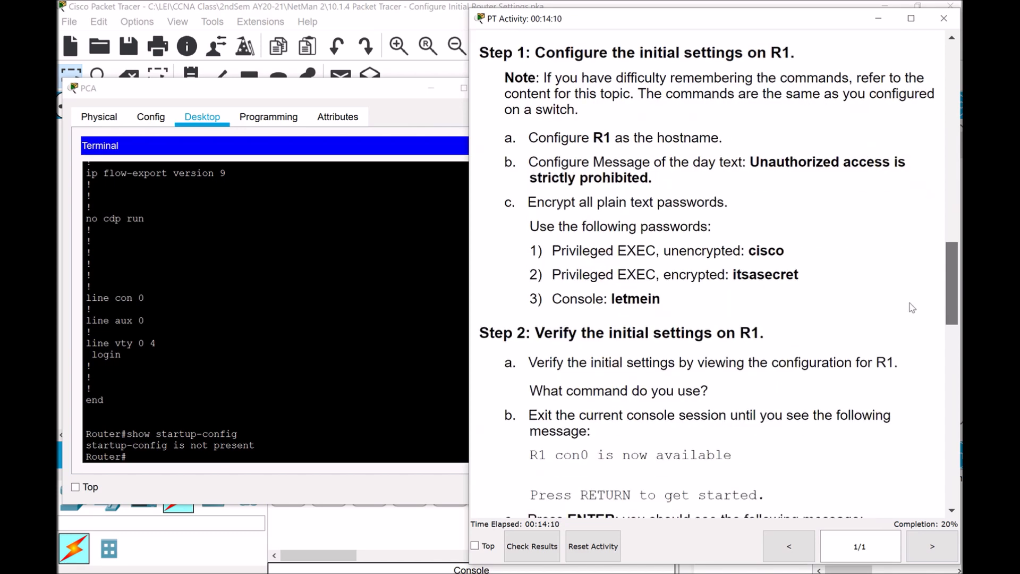
scroll(912, 308, up, 3)
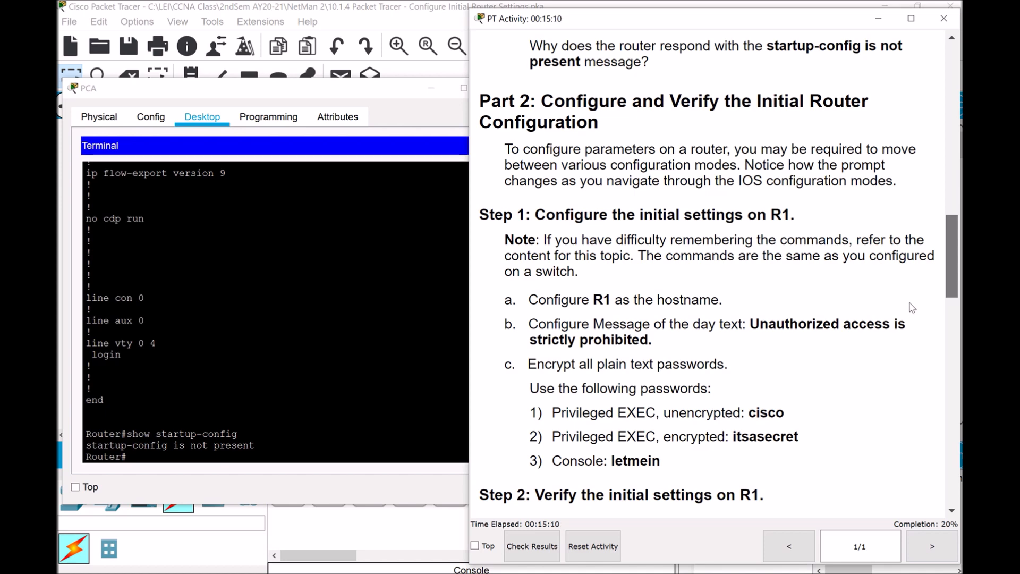
Enter configure terminal, exit, then re-enter with conf ter to reach Router(config)#
click(238, 456)
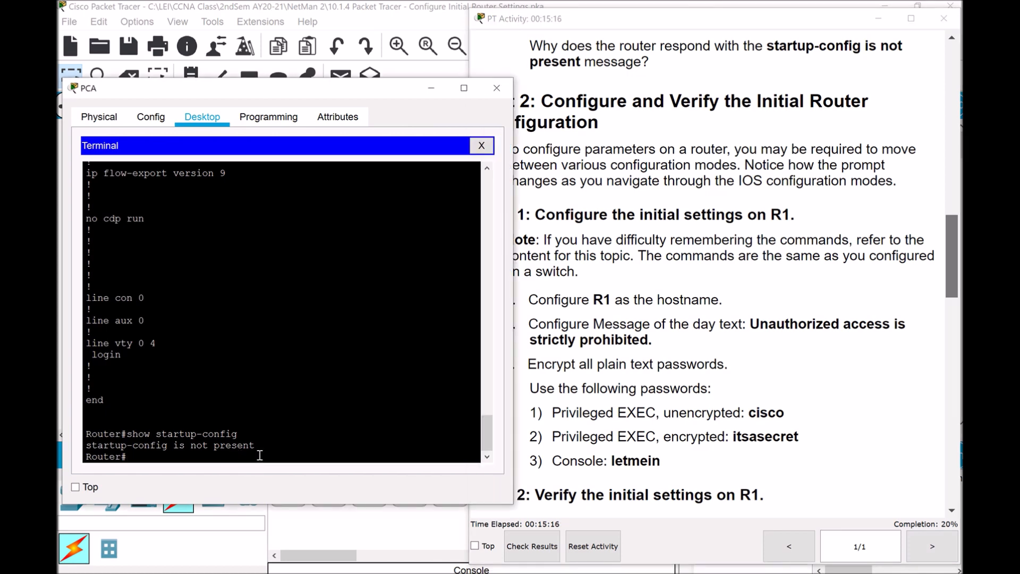
text(configure terminal)
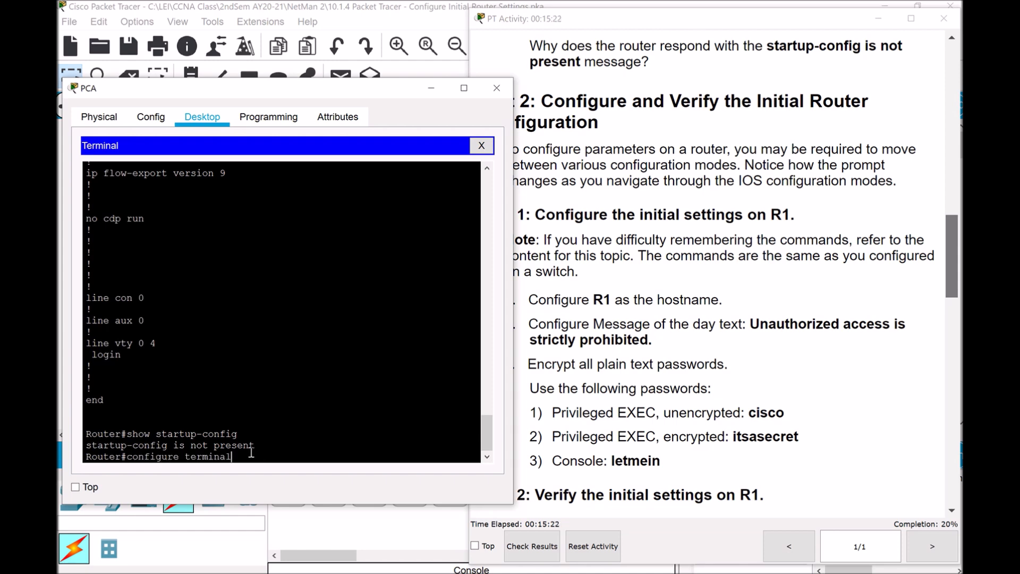
key(Return)
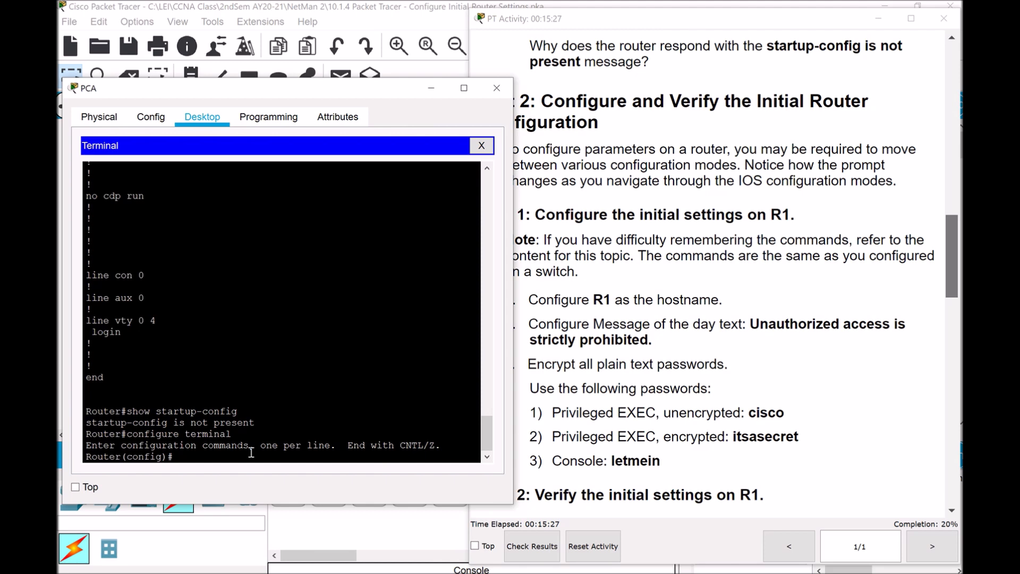
text(exit)
key(Return)
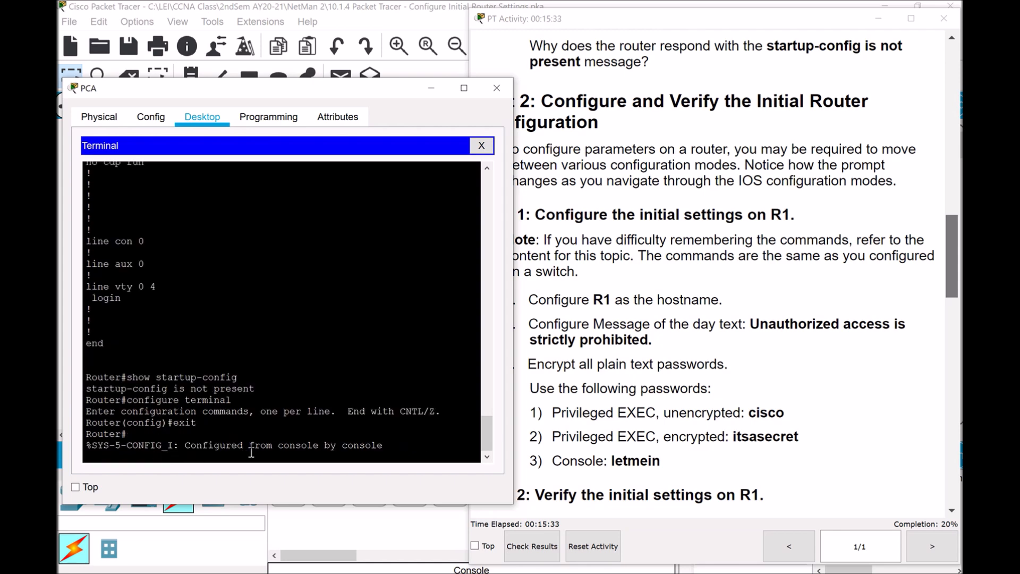
key(Return)
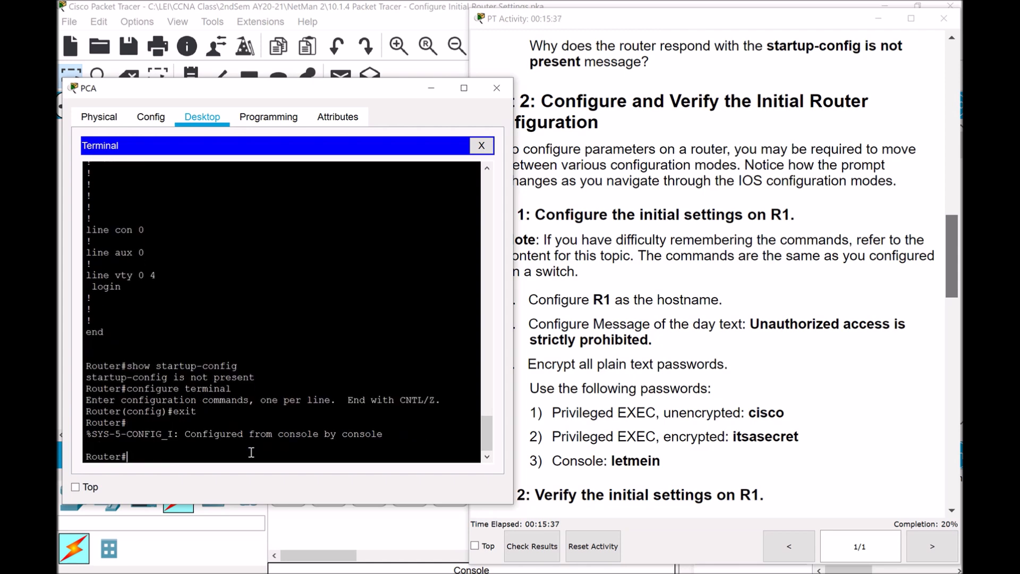
text(config)
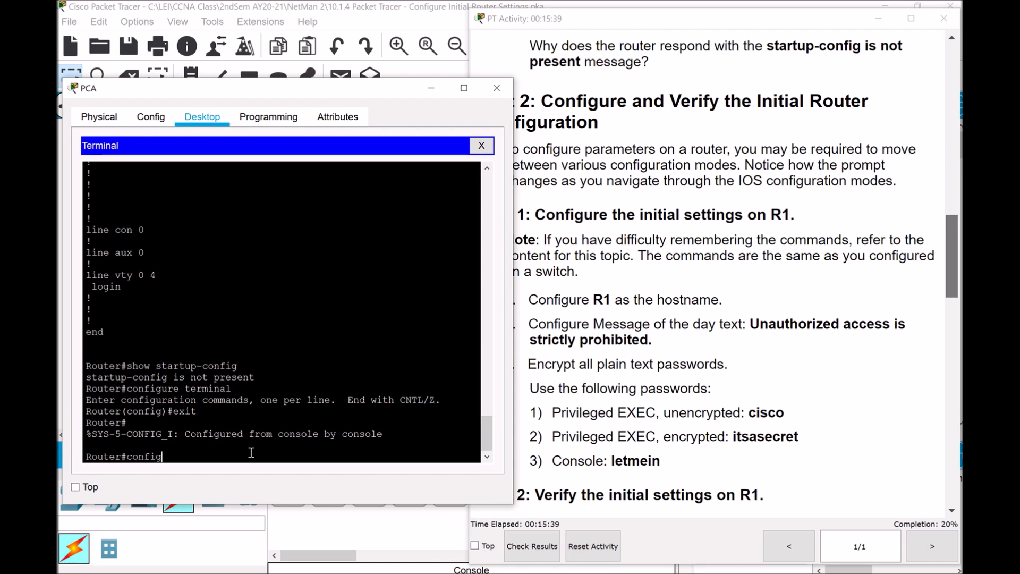
text( ter)
key(BackSpace)
key(BackSpace)
key(BackSpace)
key(BackSpace)
key(BackSpace)
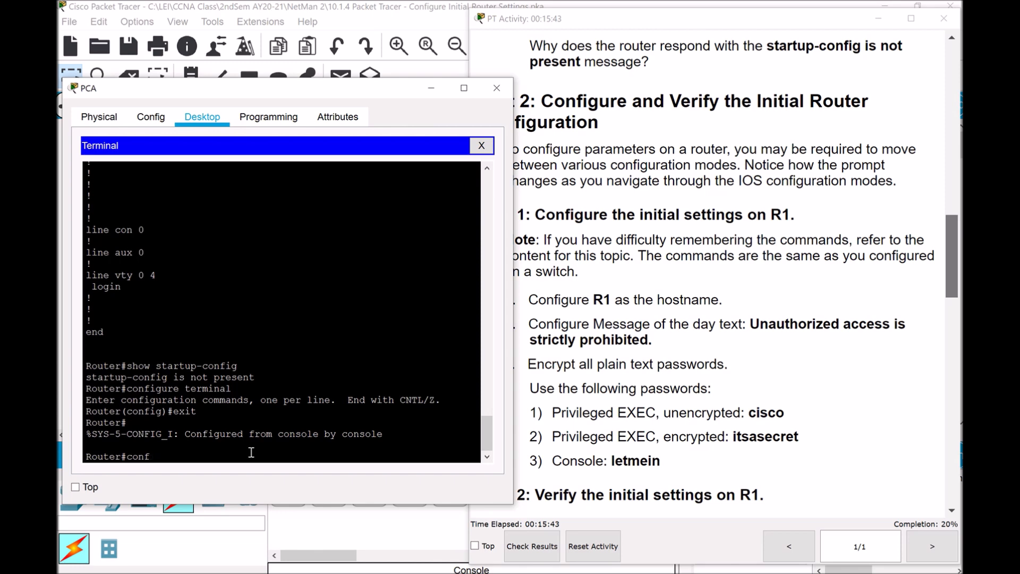
text(ter)
key(Return)
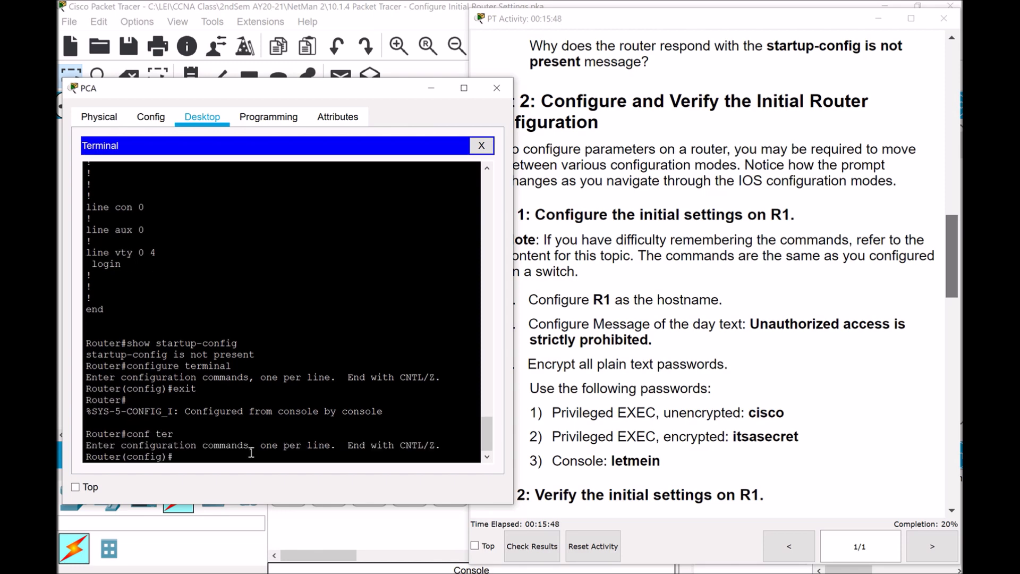
key(Return)
key(Return)
key(Return)
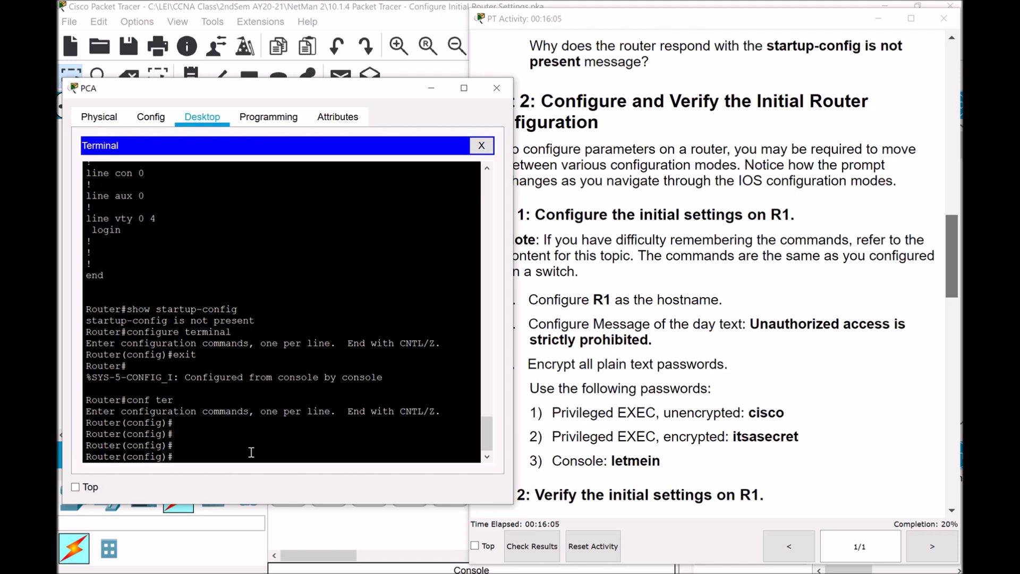
Enter 'hostname R1' so the prompt changes to R1(config)#
text(hostname )
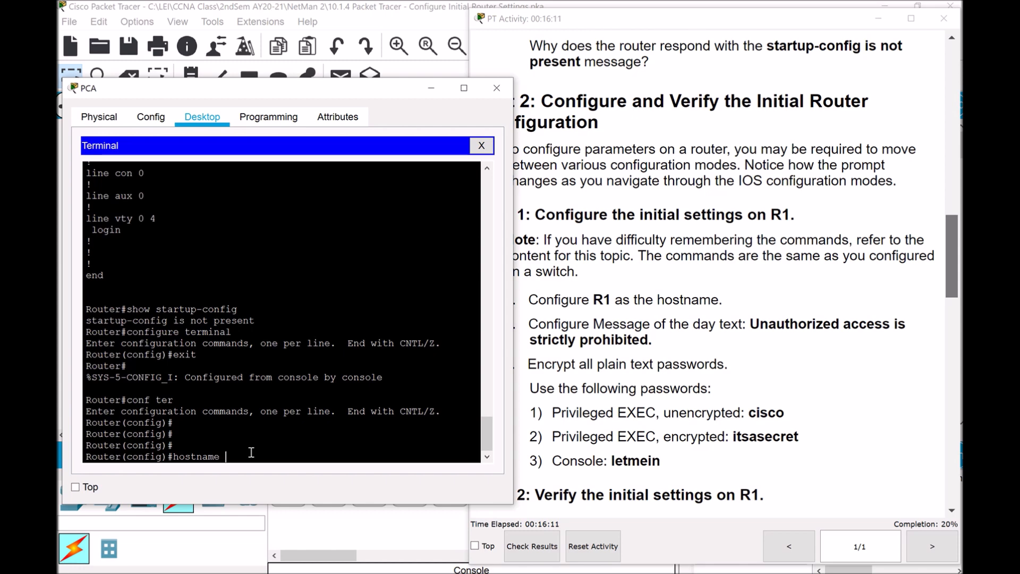
text(R1)
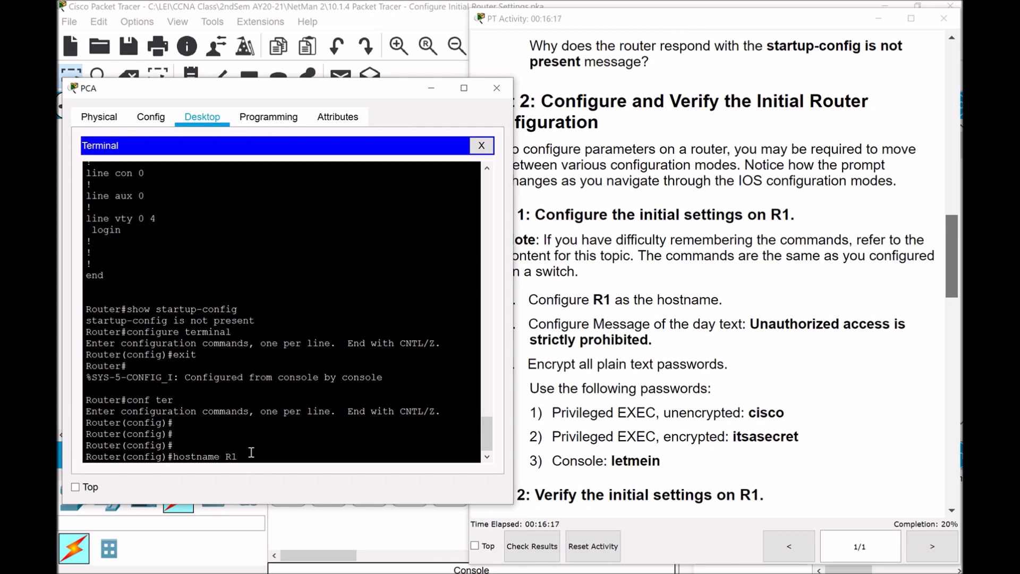
key(Return)
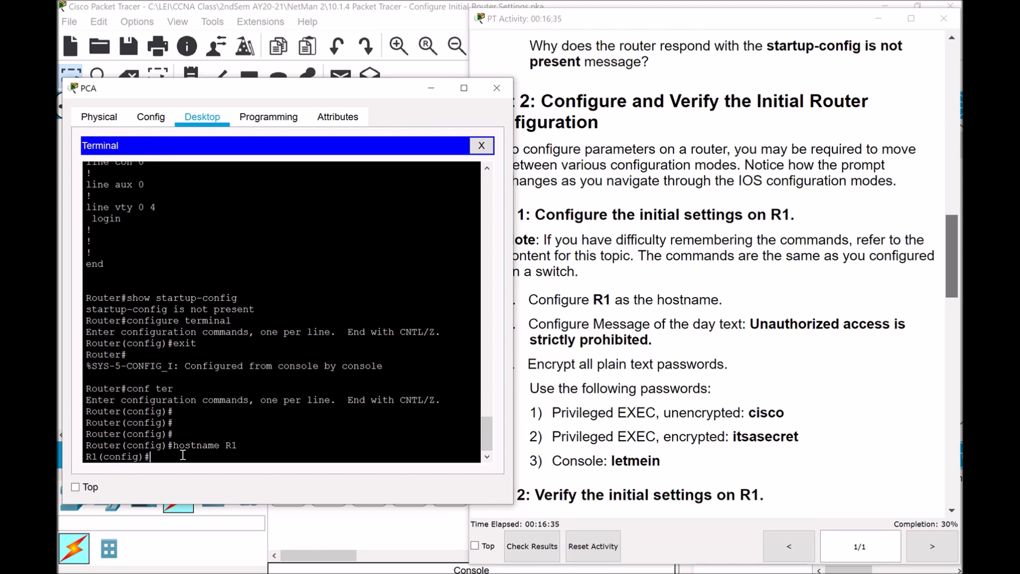
Nudge the PT Activity window right and bring the PCA terminal back in front
click(708, 26)
drag(709, 25, 732, 26)
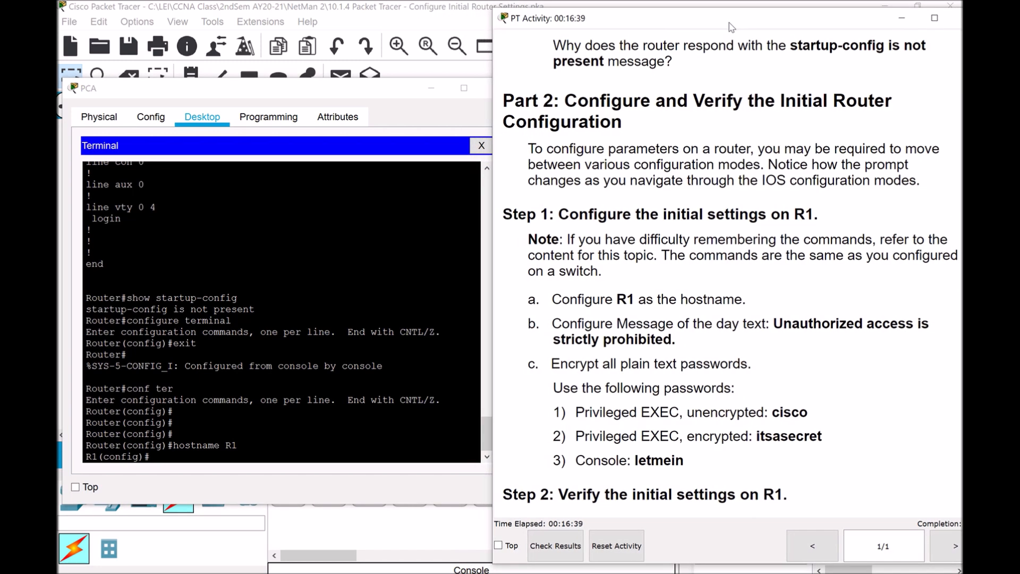
click(427, 141)
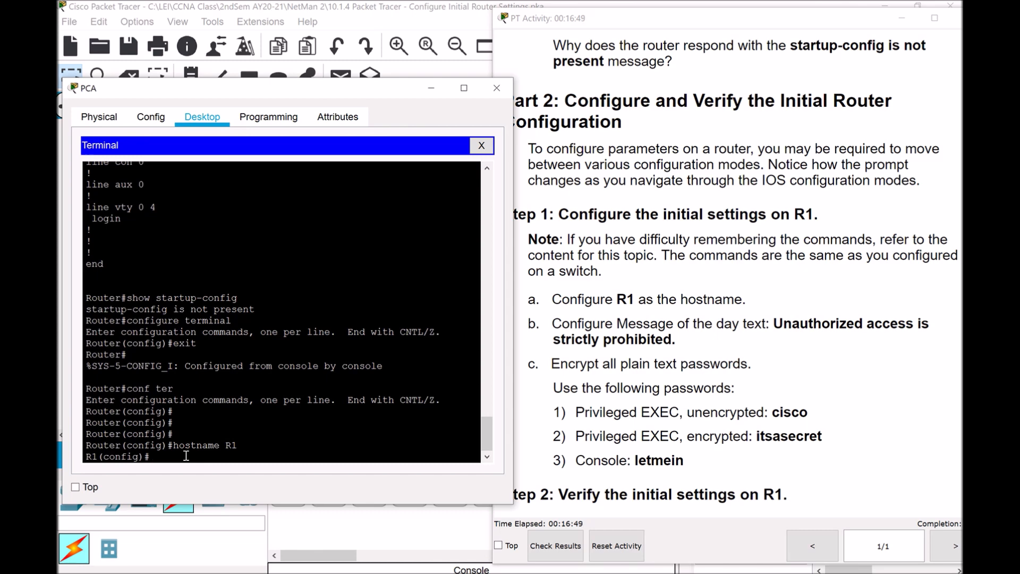
Set banner motd to 'Unauthorized access is strictly prohibited!!' using & delimiters
text(banner motf)
key(BackSpace)
text(d & Unauthorized access)
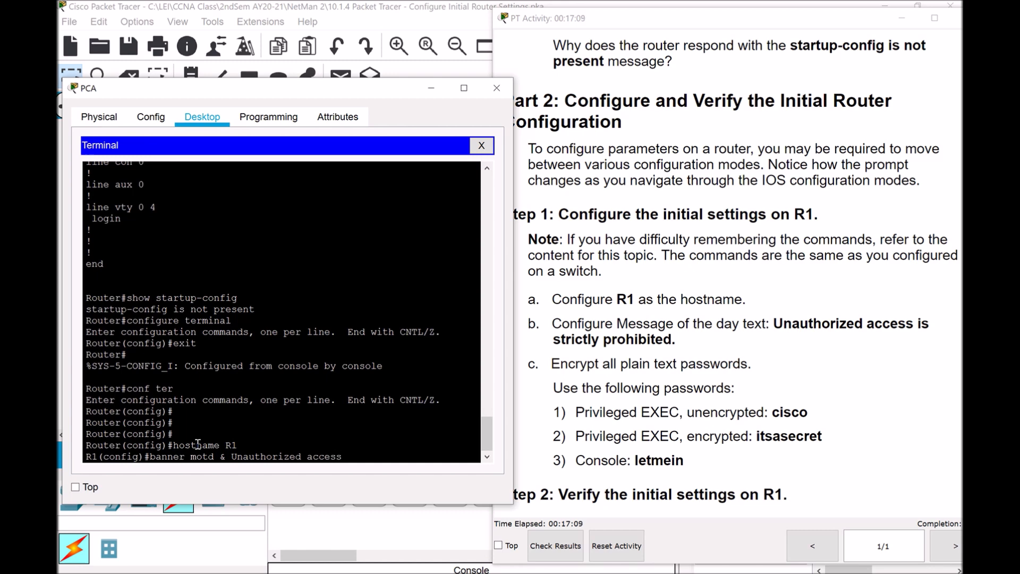
text( is strictly prohibited)
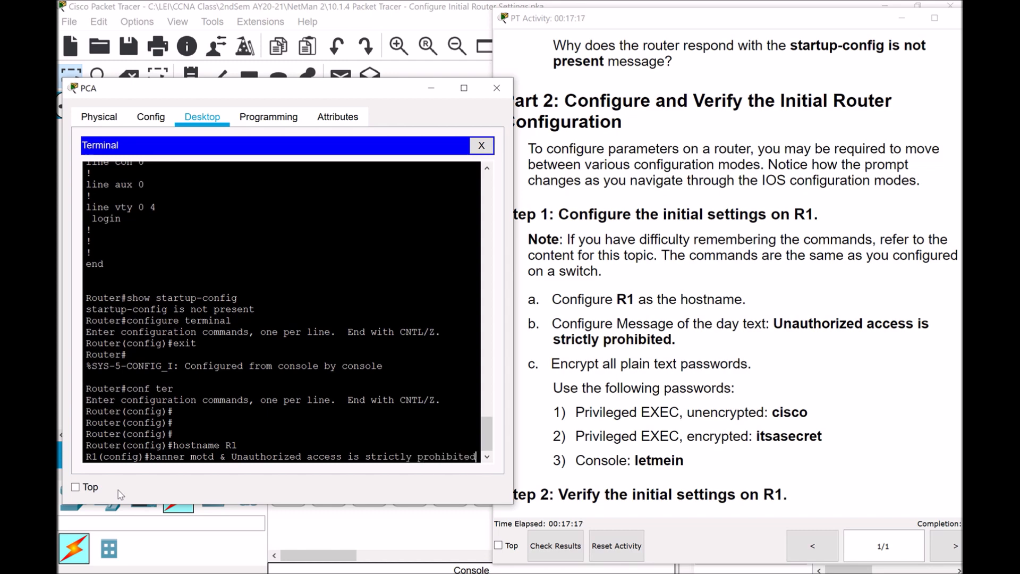
text(!!)
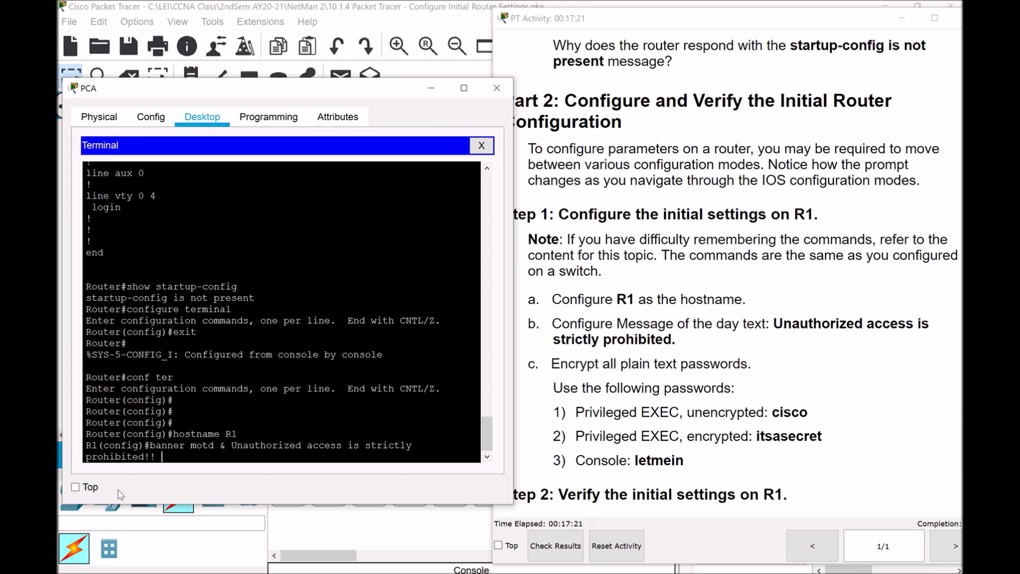
text( $)
key(BackSpace)
text(&)
key(Return)
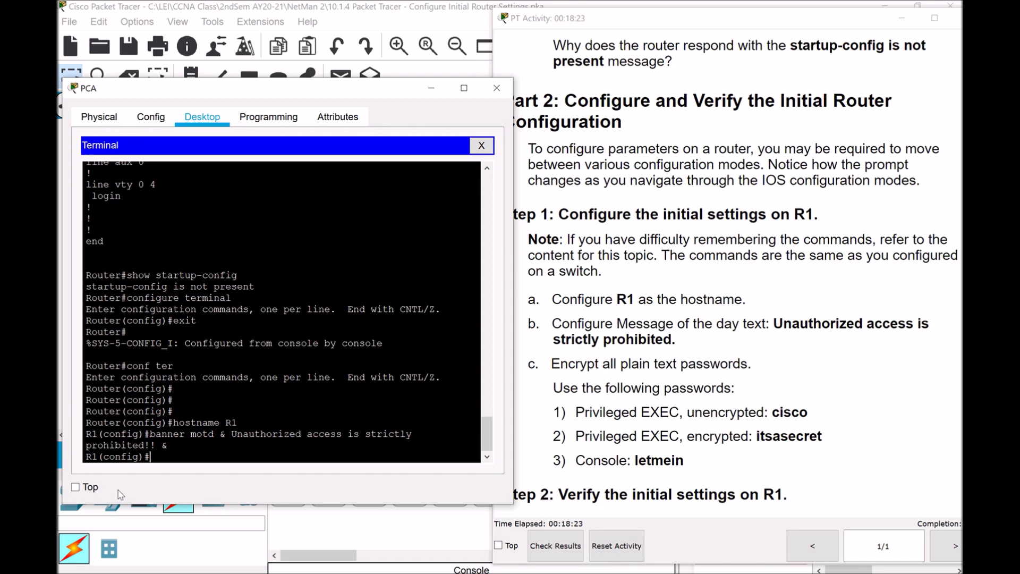
Set R1's unencrypted enable password to the activity's given password
text(enable pas)
text(swrod)
key(BackSpace)
key(BackSpace)
key(BackSpace)
text(ord)
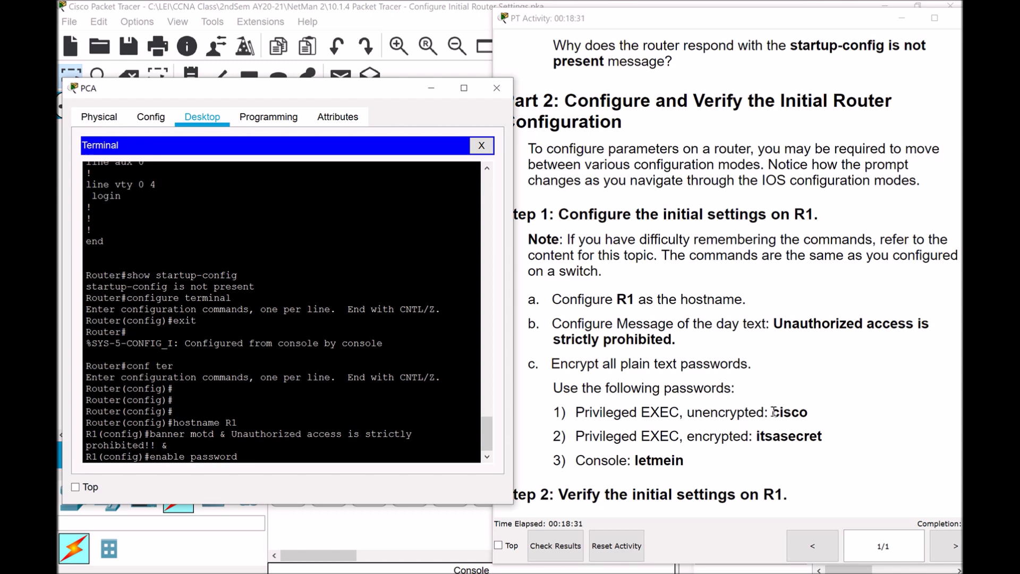
text( cisco)
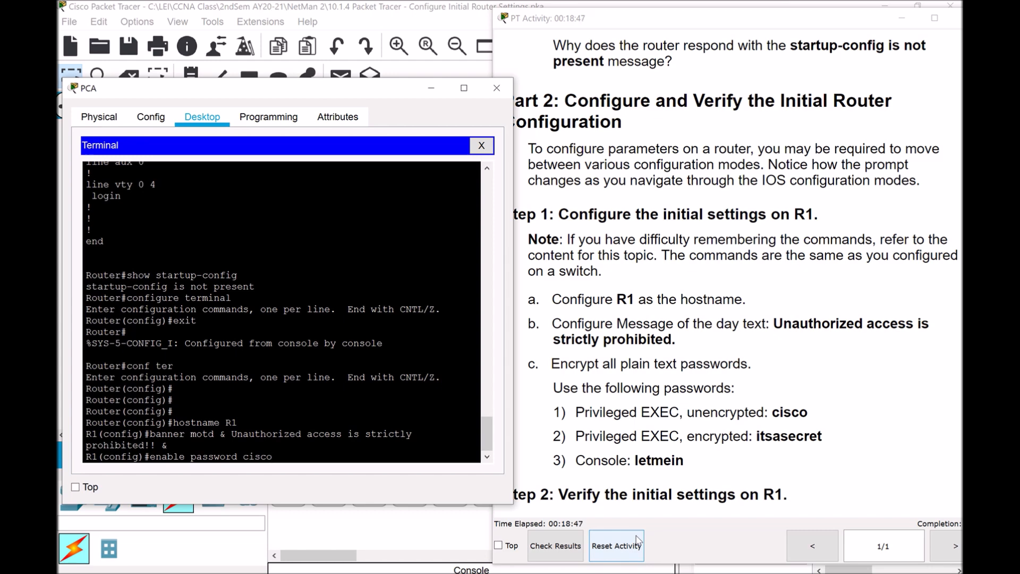
key(Return)
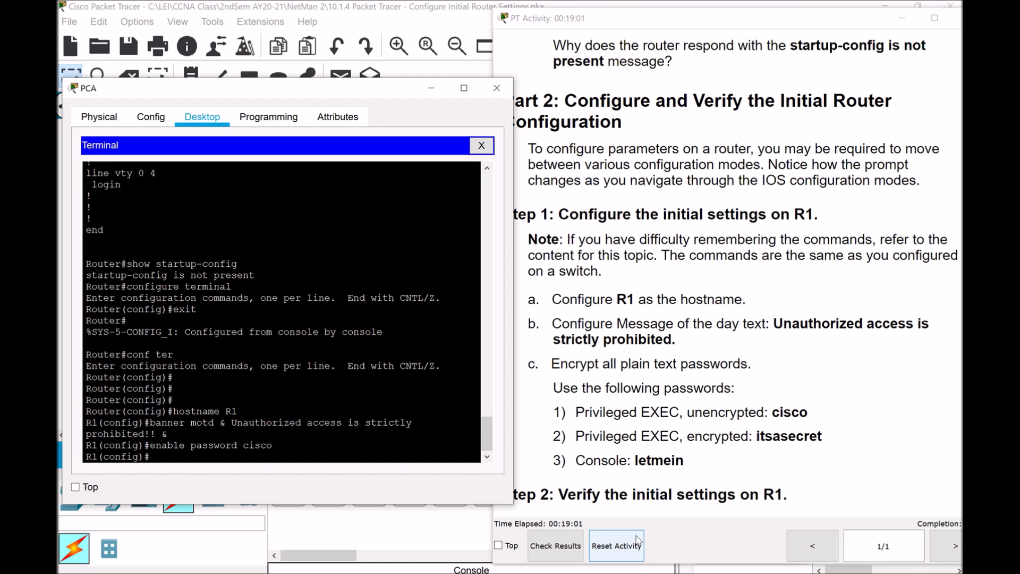
Set the encrypted enable secret to the given secret value, then enter line console 0
text(enable secret)
text(itsasecret)
key(Return)
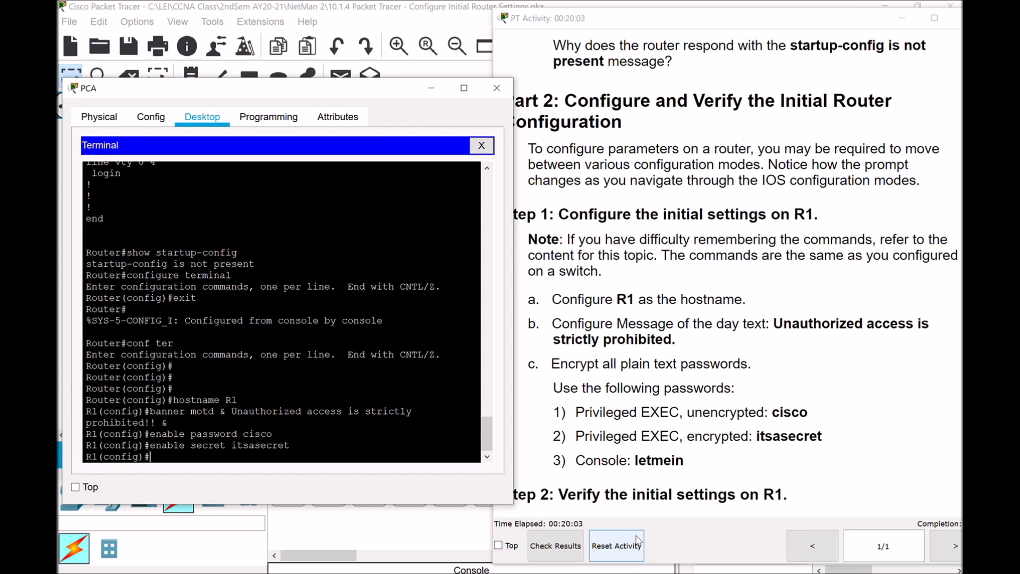
text(line console 0)
key(Return)
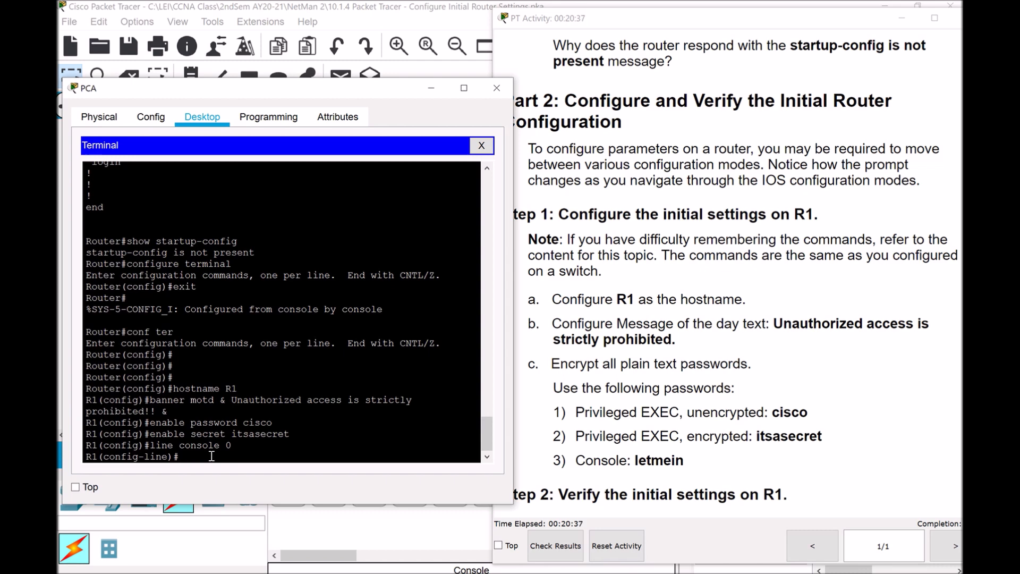
Give console line 0 the activity's line password and require login
text(password)
text(letmein)
key(Return)
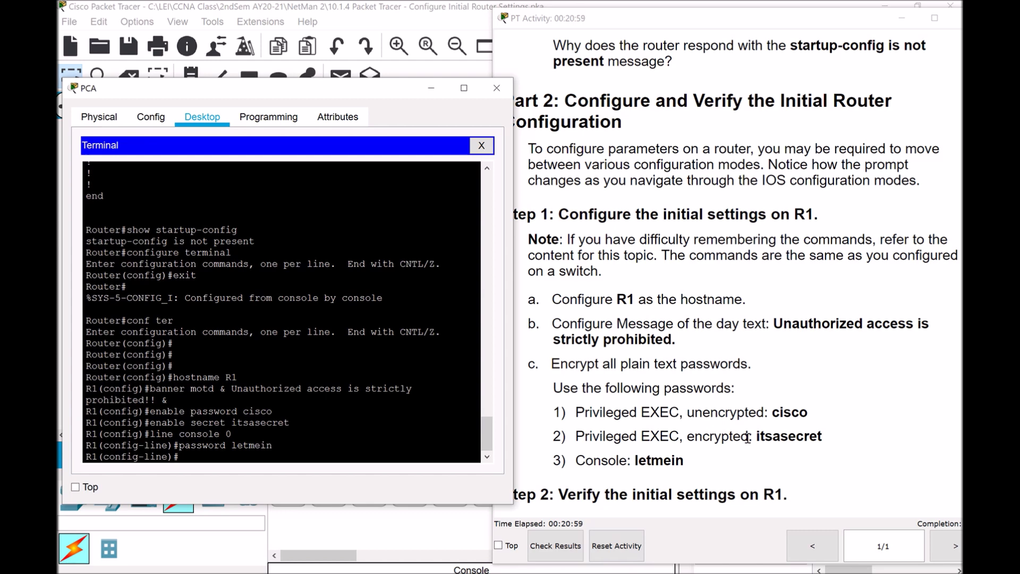
text(login)
key(Return)
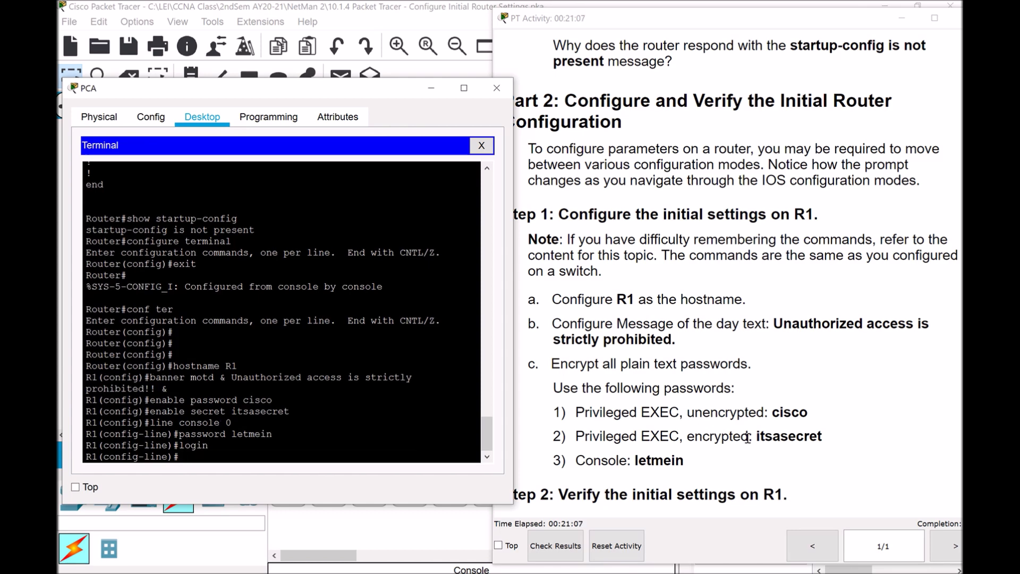
Return to the R1# prompt with end and move the PT Activity window left
text(end)
key(Return)
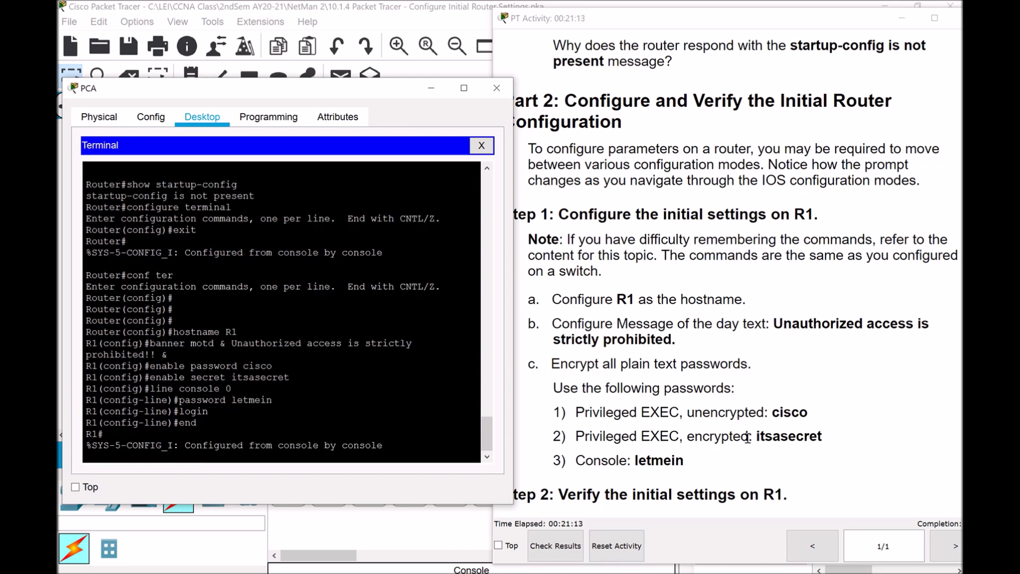
key(Return)
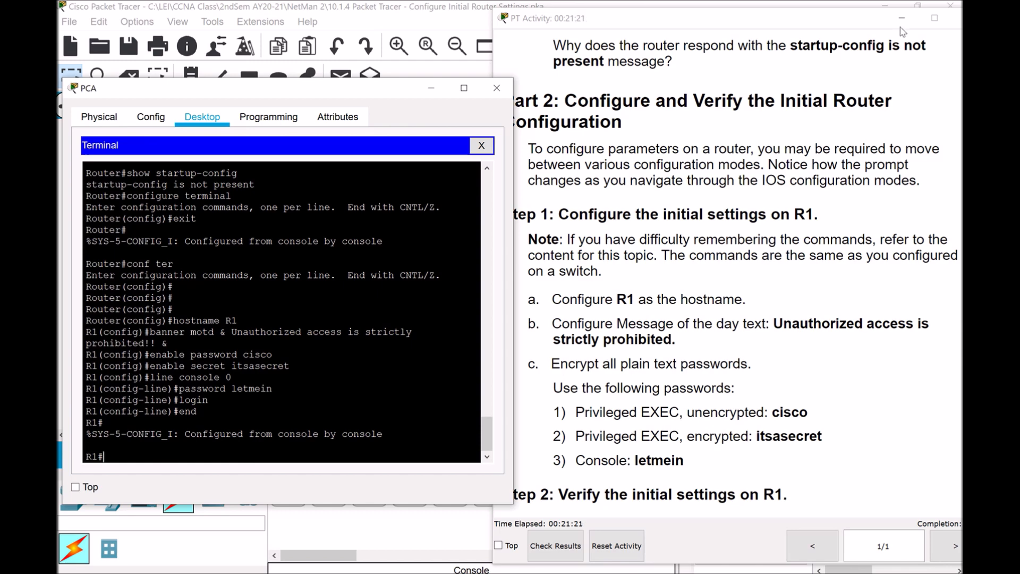
drag(870, 22, 846, 25)
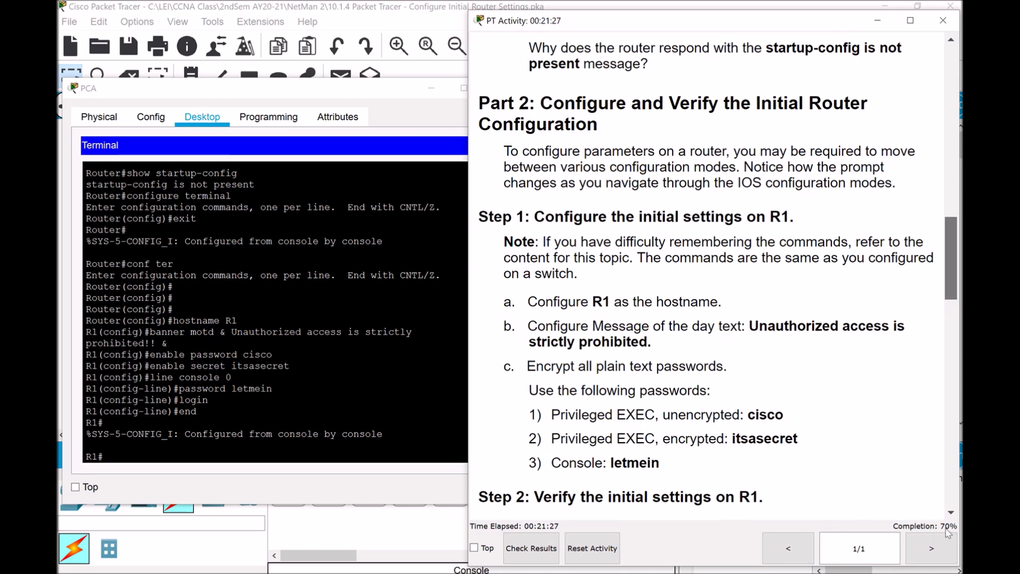
Bring the PCA terminal forward and scroll the instructions to 'Step 2: Verify the initial settings on R1'
click(127, 453)
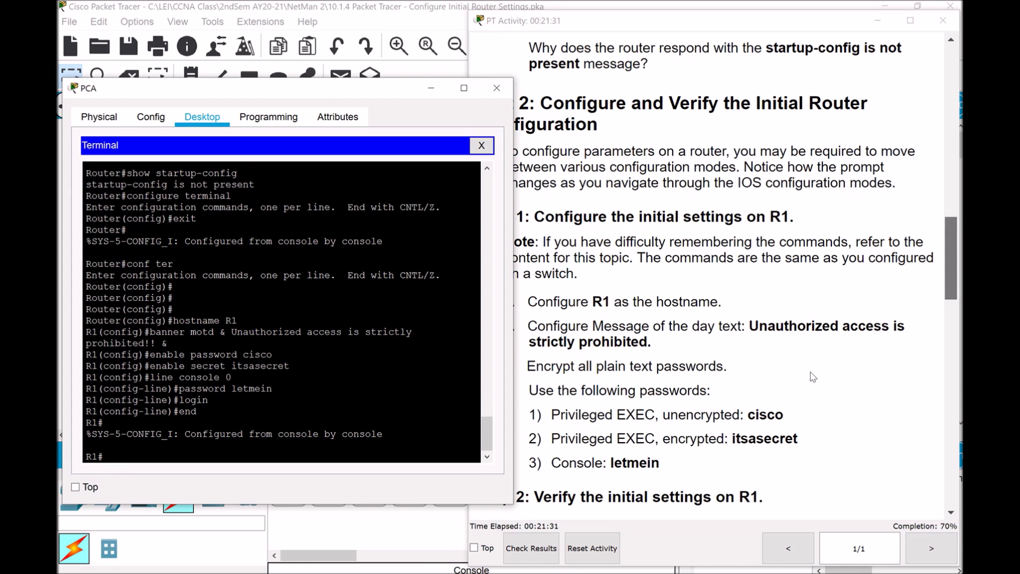
scroll(941, 328, down, 5)
scroll(932, 316, up, 2)
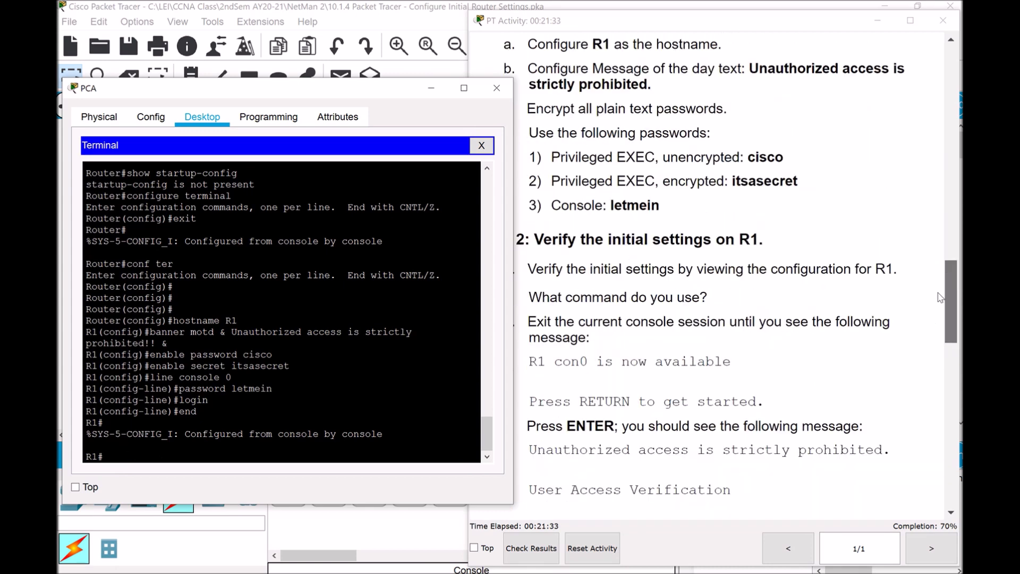
scroll(886, 294, down, 3)
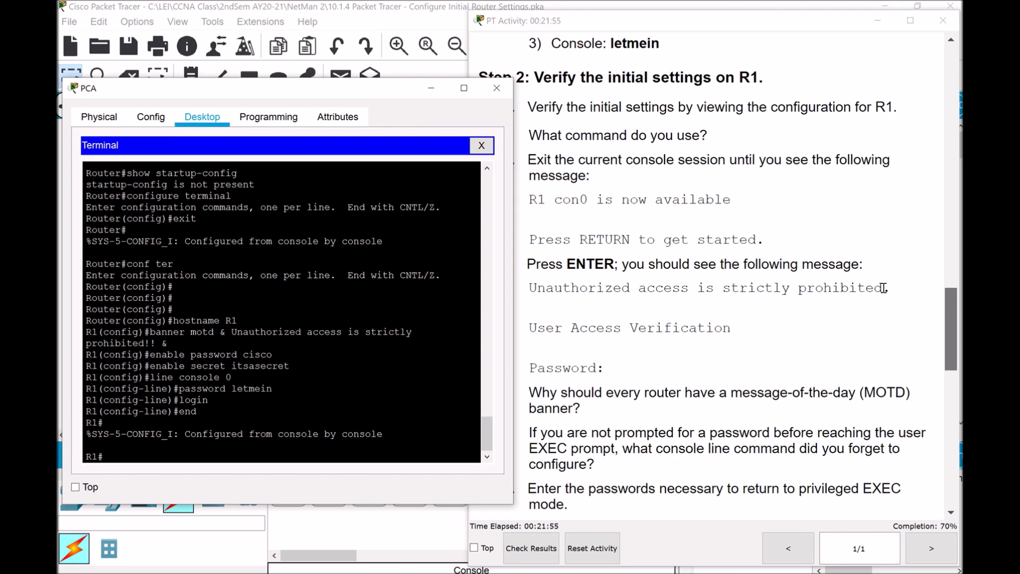
Run show run on R1 and highlight the hostname, encrypted secret hash and plain enable password
text(show rub)
key(BackSpace)
text(n)
key(Return)
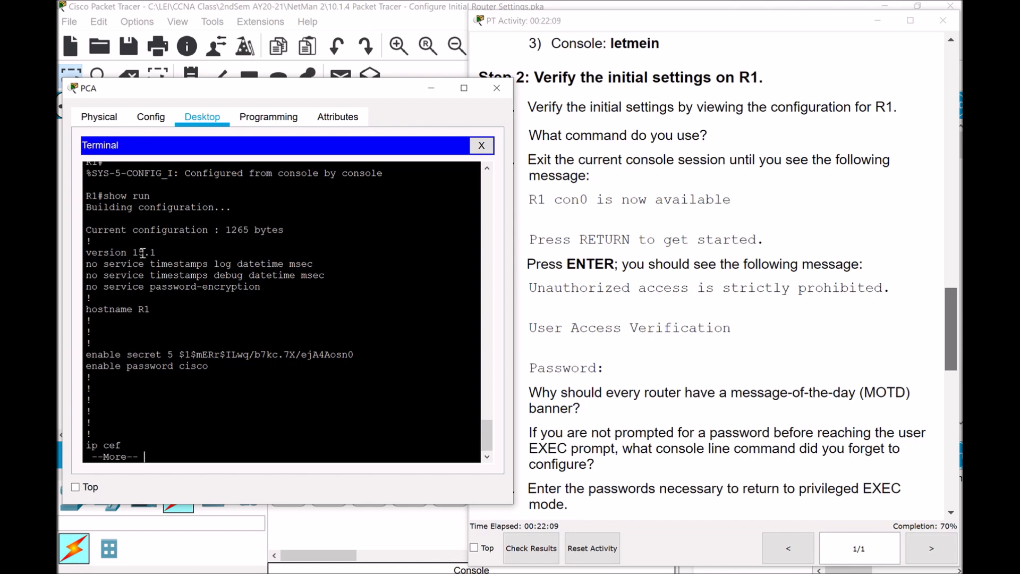
drag(90, 313, 176, 311)
click(177, 311)
drag(179, 354, 355, 355)
drag(114, 367, 208, 369)
Page to the end of the configuration, highlight the banner motd line, and return to R1#
key(space)
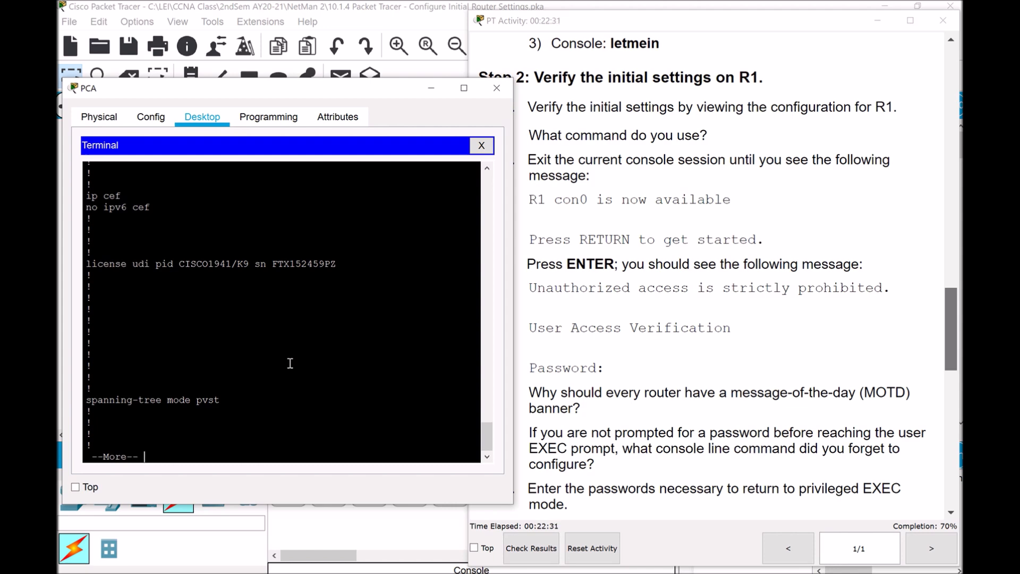
key(space)
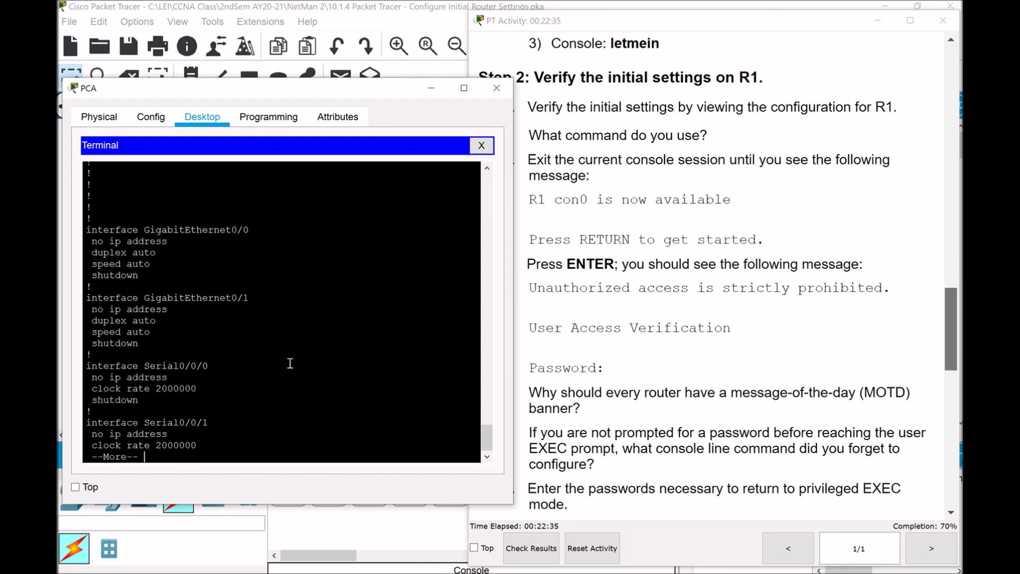
key(space)
key(space)
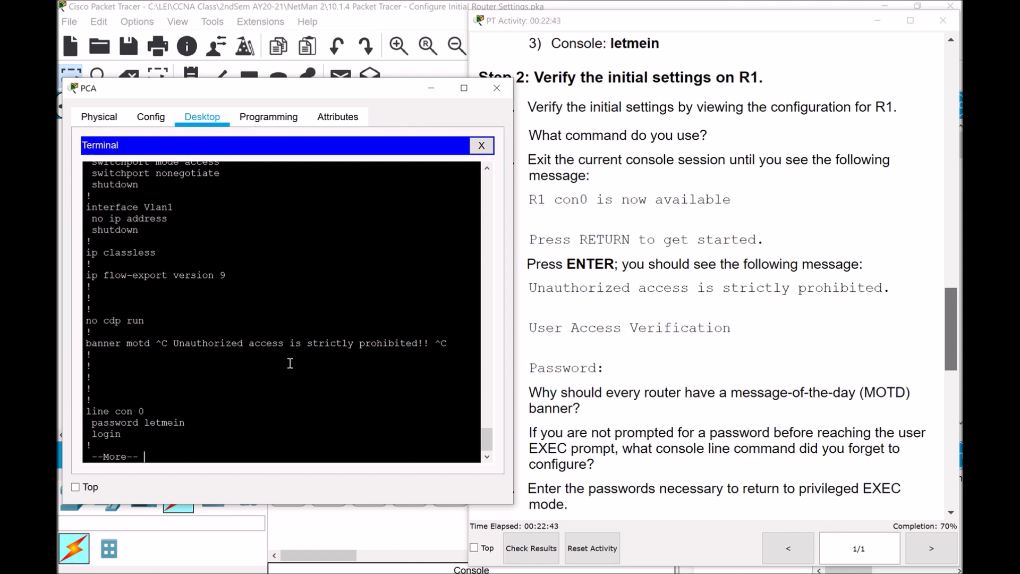
key(space)
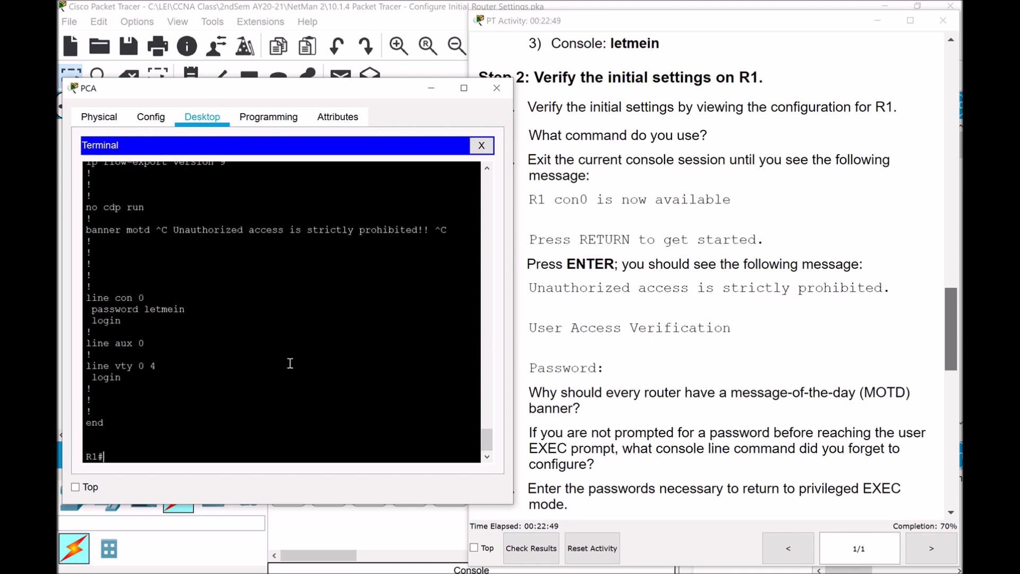
drag(447, 230, 92, 231)
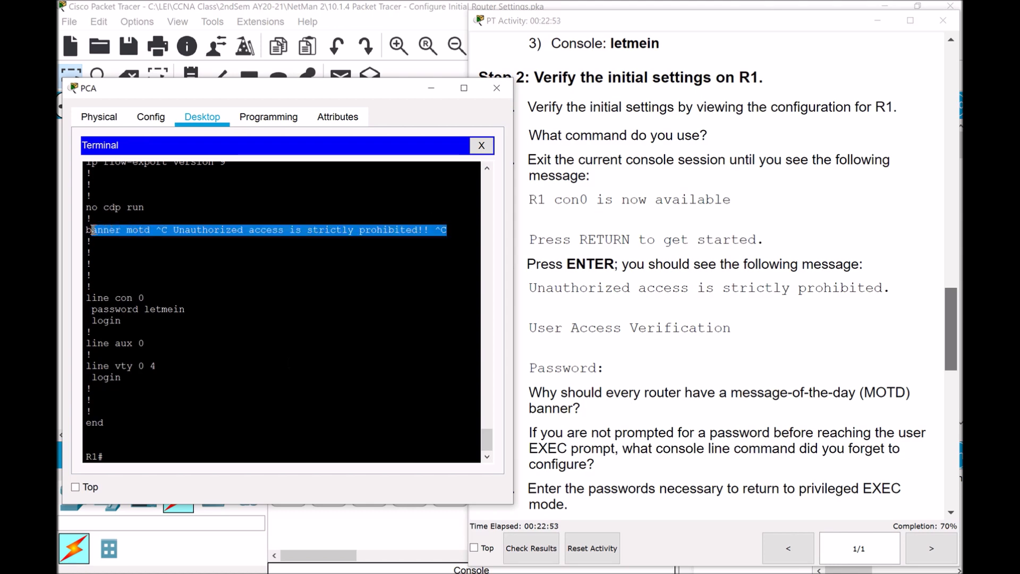
click(205, 229)
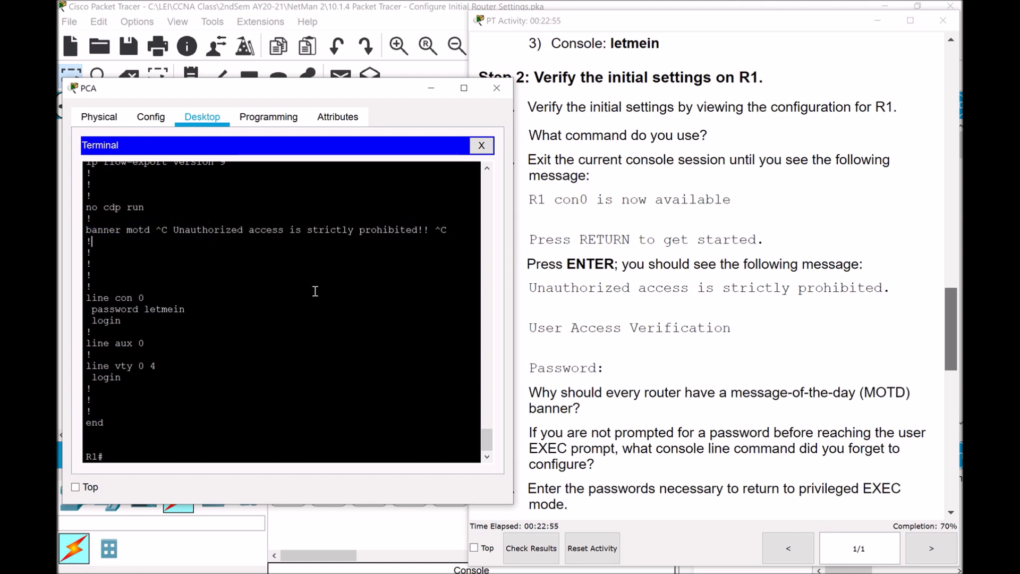
click(196, 446)
Scroll up to Step 1, mark 'Encrypt all plain text passwords.', and start typing config ter on R1
scroll(946, 283, up, 5)
click(951, 276)
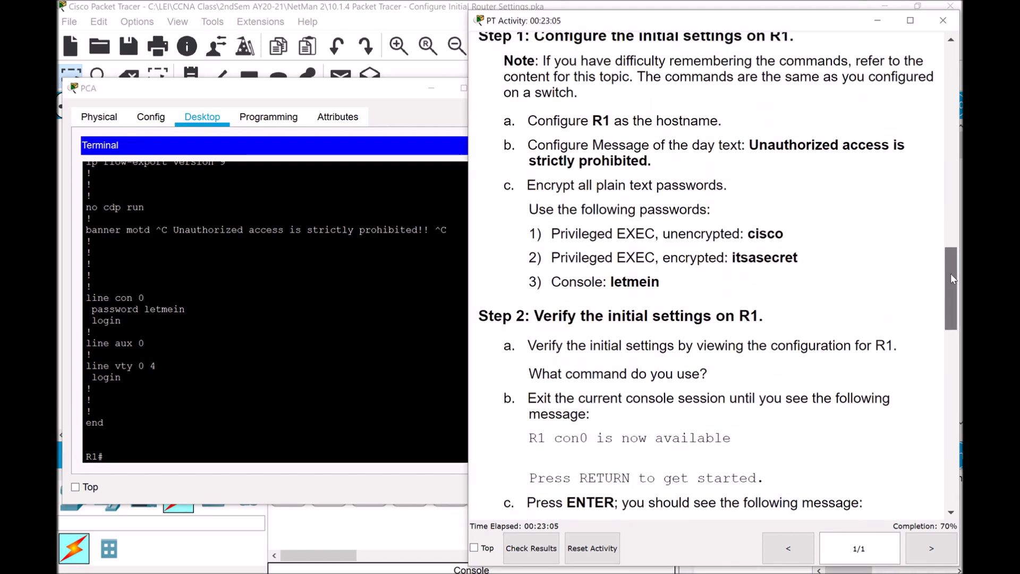
scroll(951, 278, up, 1)
drag(526, 247, 738, 249)
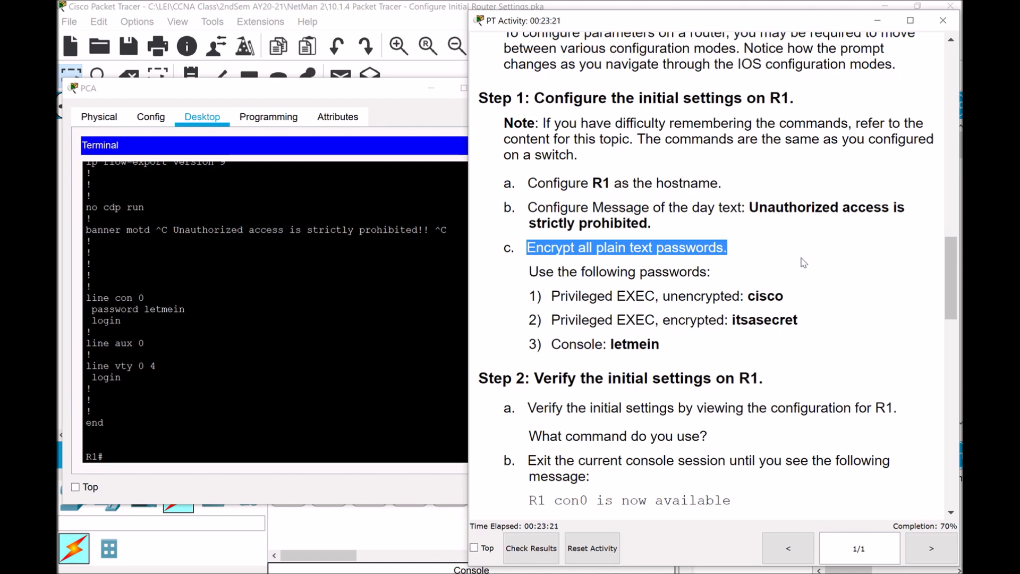
click(246, 456)
text(confi)
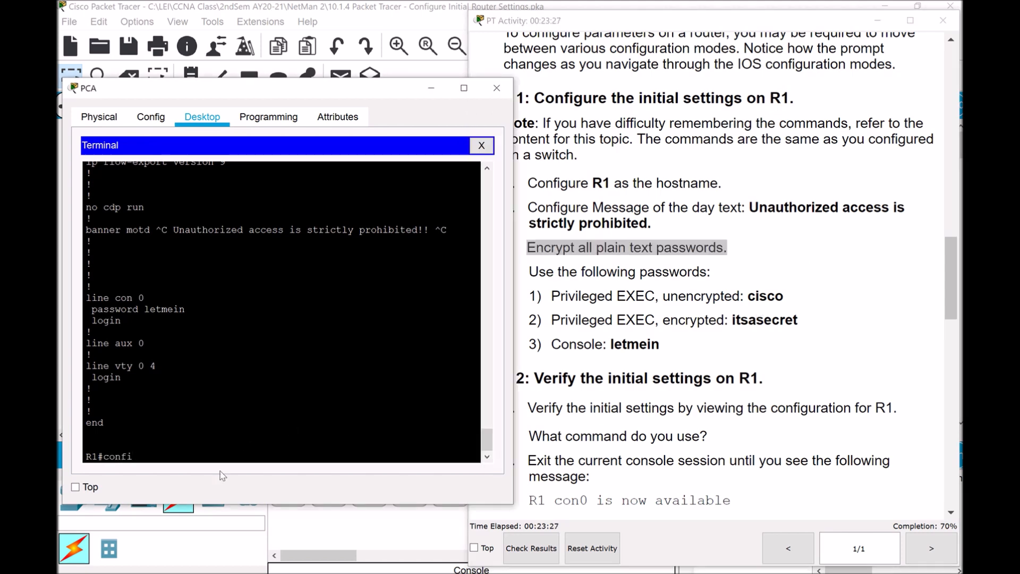
text(g ter)
Enter global configuration mode and apply service password-encryption on R1
key(Return)
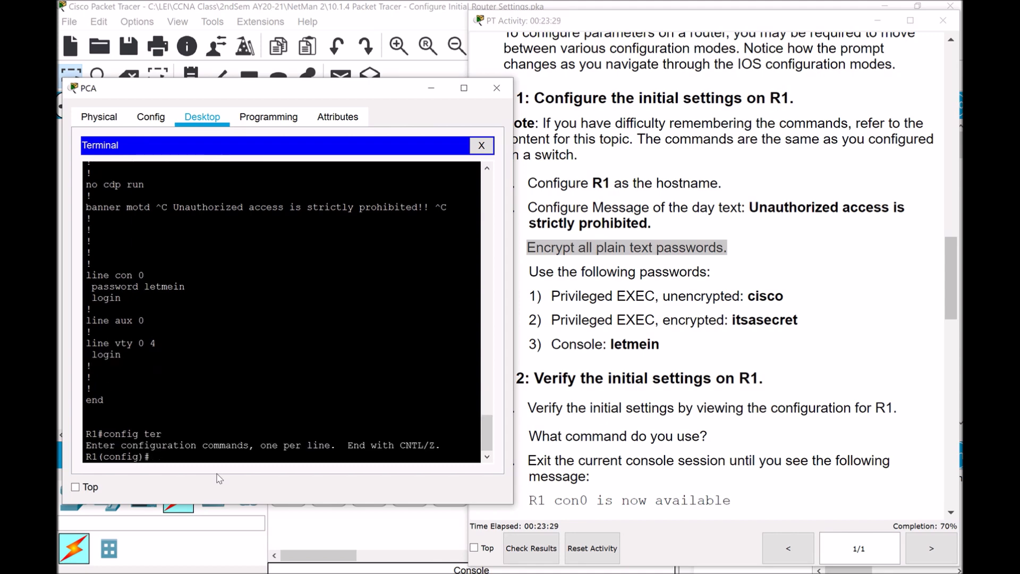
text(service password-en)
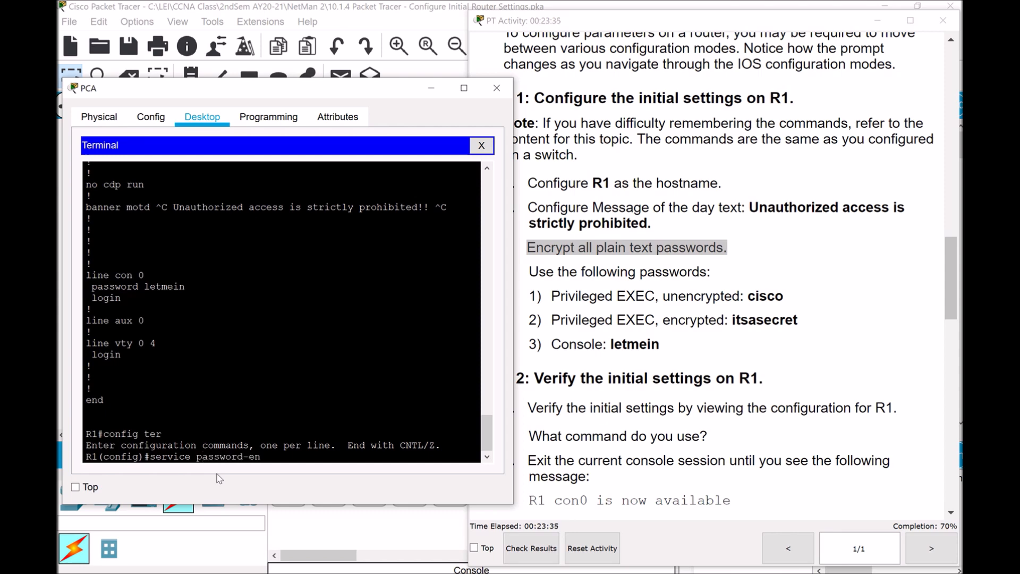
text(cryption)
key(Return)
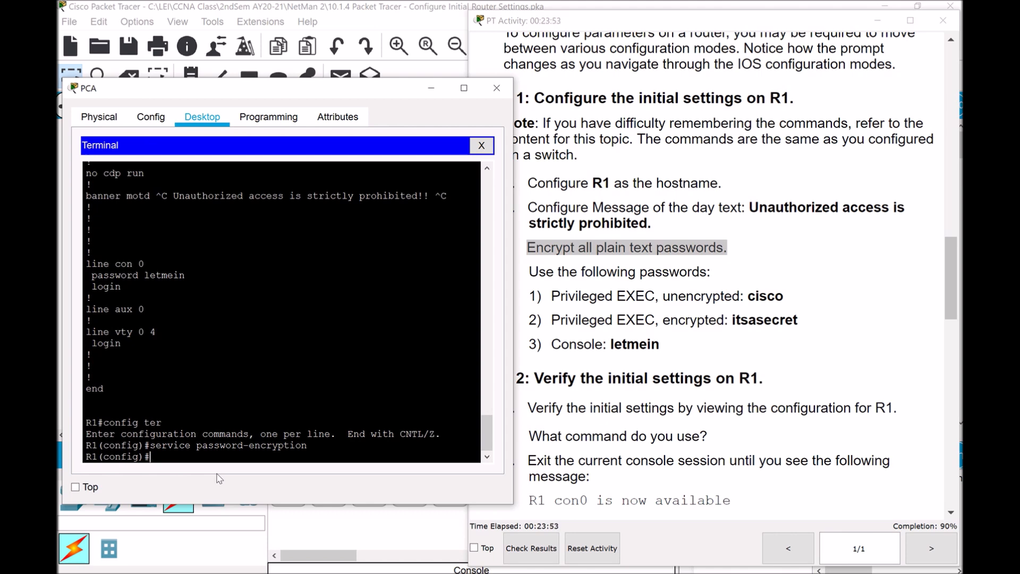
Try show run in configuration mode, which errors, then type do show run instead
text(show run)
key(Return)
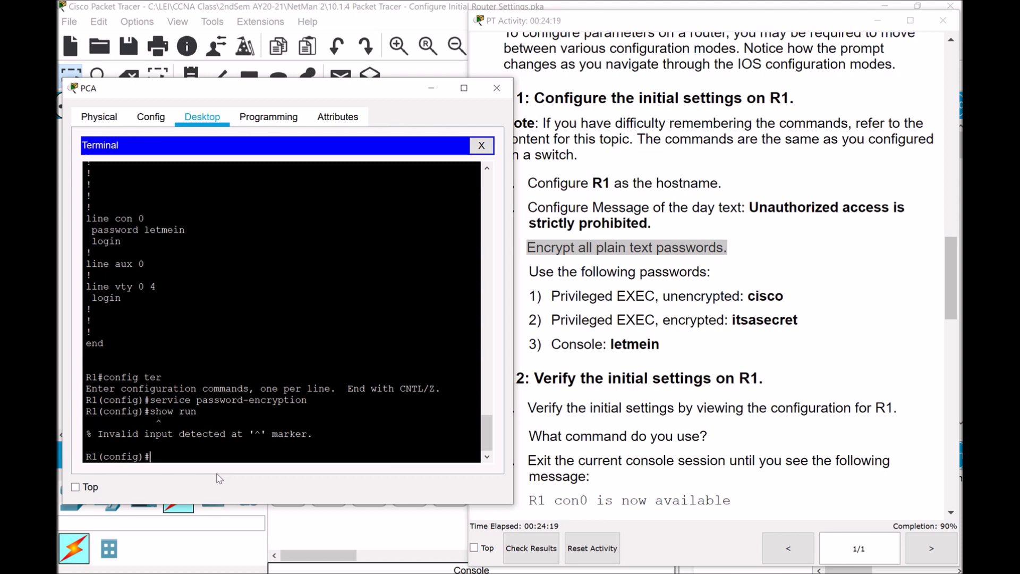
text(do show run)
Display the running configuration, highlighting service password-encryption, hostname R1 and the encrypted enable password
key(Return)
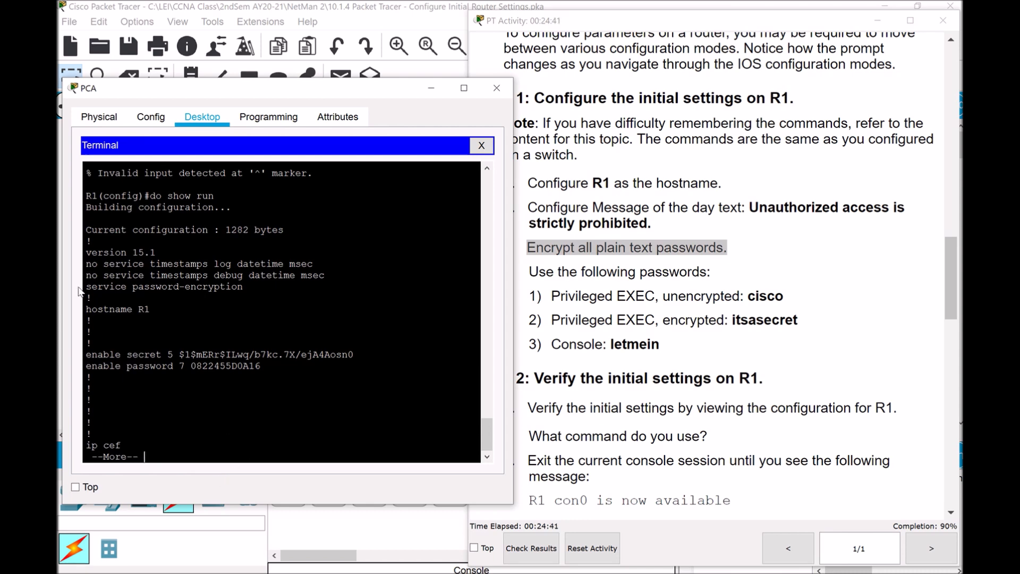
drag(85, 287, 246, 288)
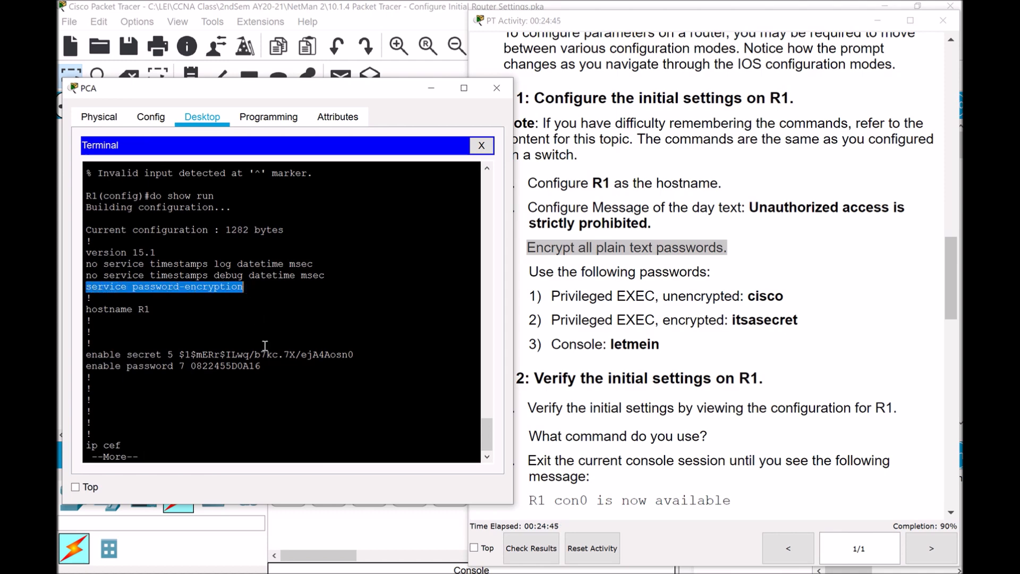
drag(96, 309, 163, 313)
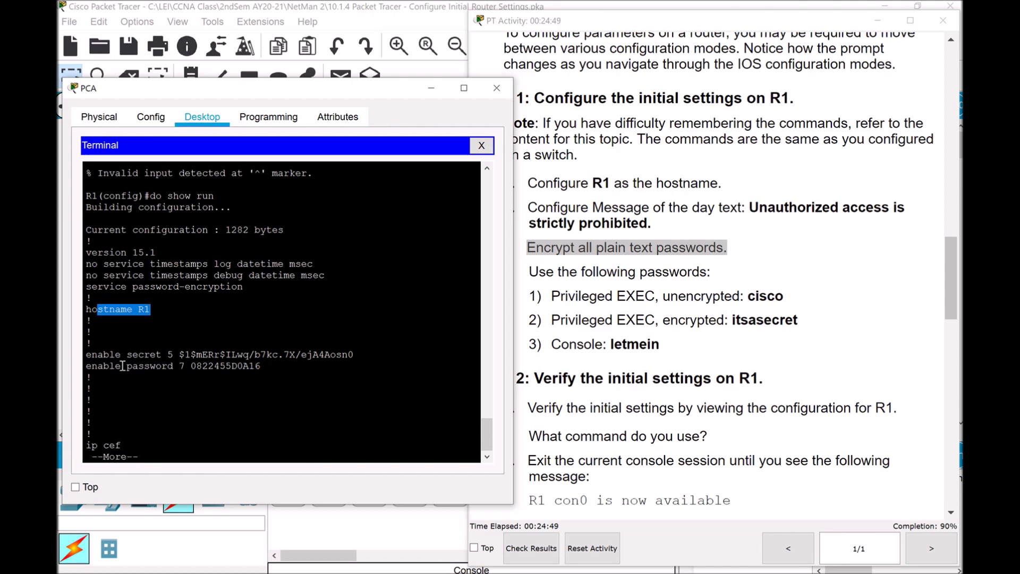
drag(190, 366, 262, 366)
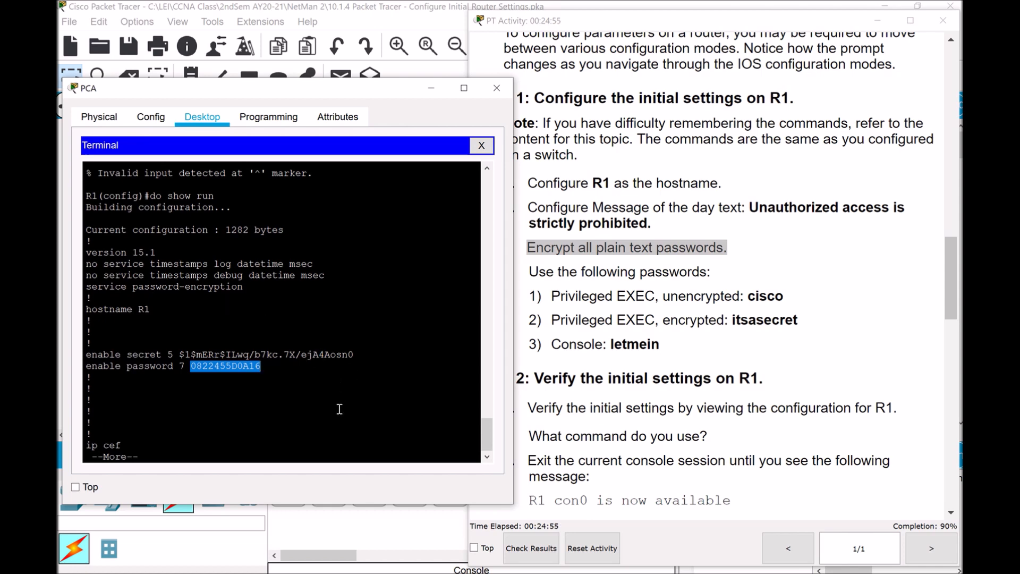
Page to the end of the configuration and mark the type 7 encrypted password lines
key(space)
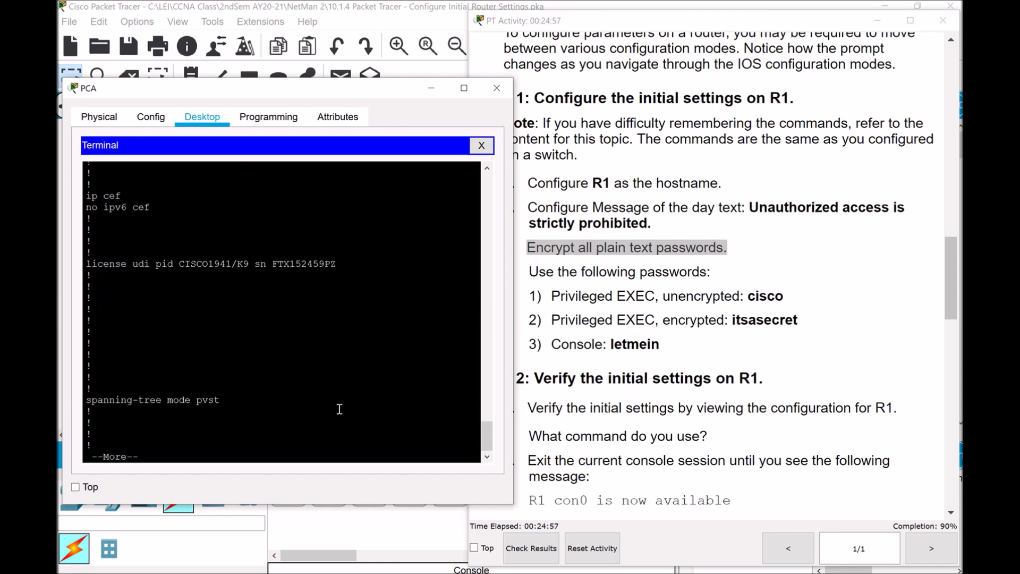
key(space)
key(space)
key(space)
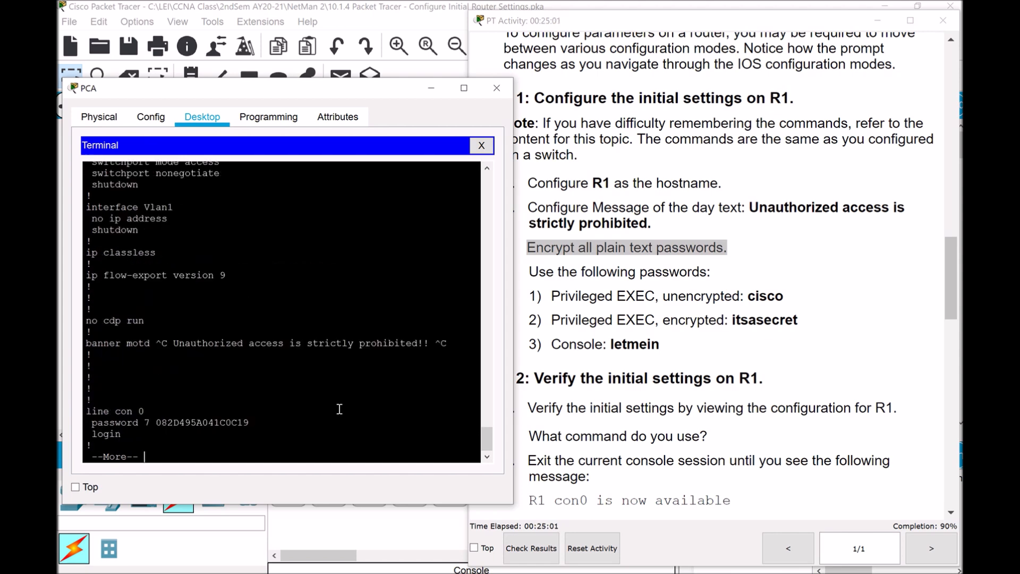
key(space)
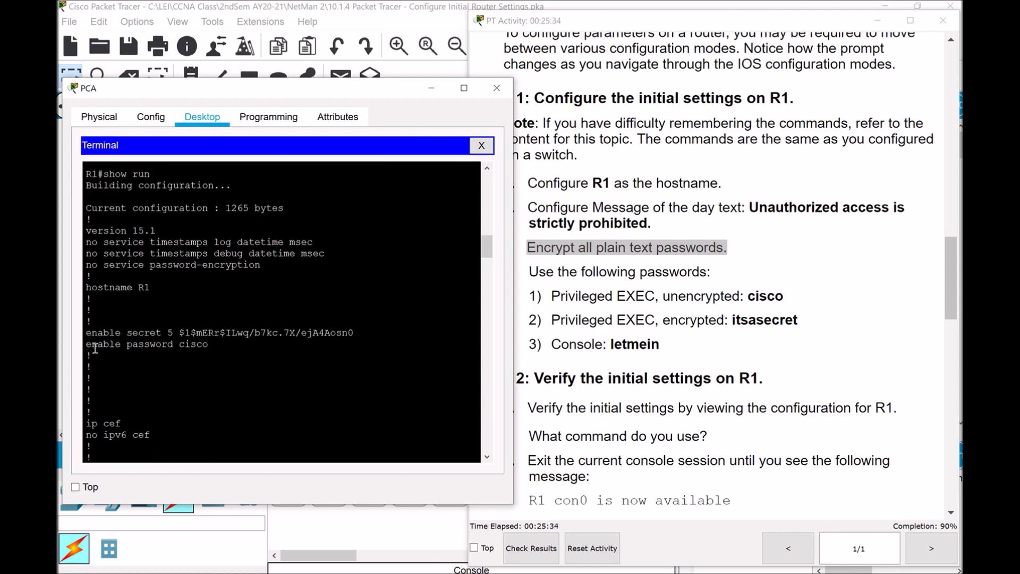
drag(94, 347, 209, 345)
drag(489, 250, 472, 321)
drag(91, 406, 194, 406)
drag(490, 330, 489, 355)
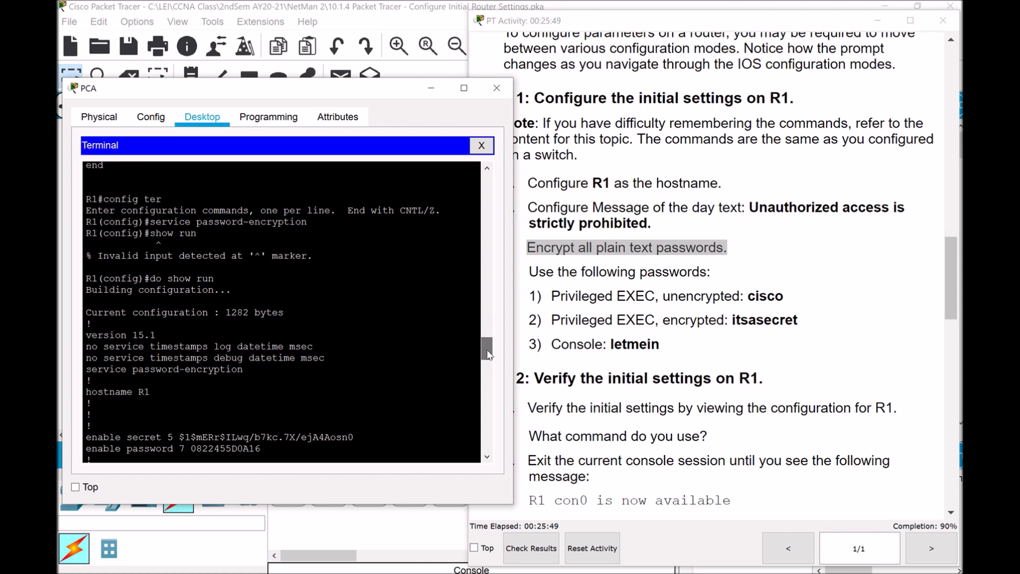
Re-highlight the service password-encryption command and encrypted enable password, then return to the R1(config)# prompt
drag(152, 229, 325, 227)
drag(167, 280, 218, 282)
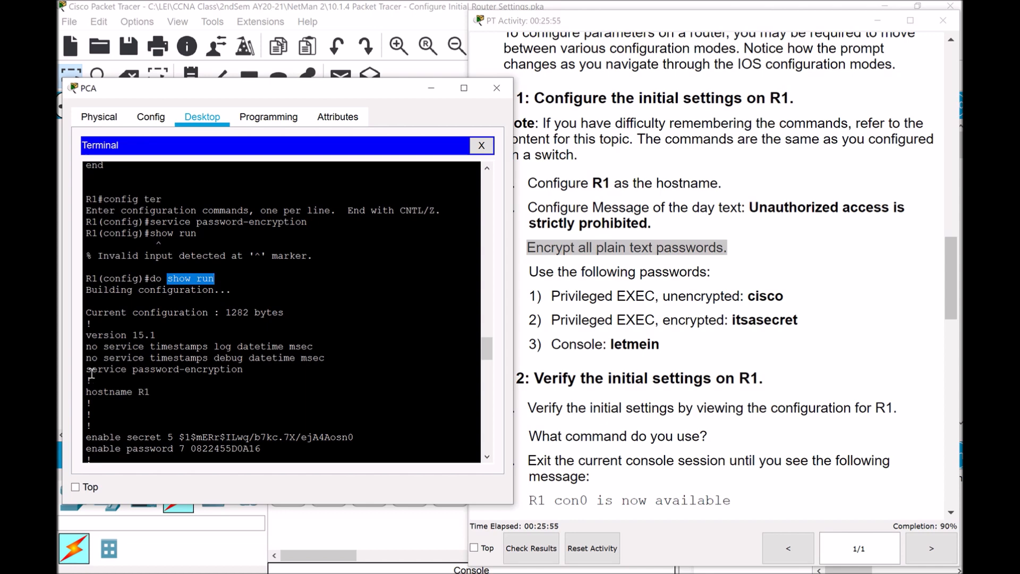
drag(86, 369, 245, 370)
drag(487, 349, 490, 358)
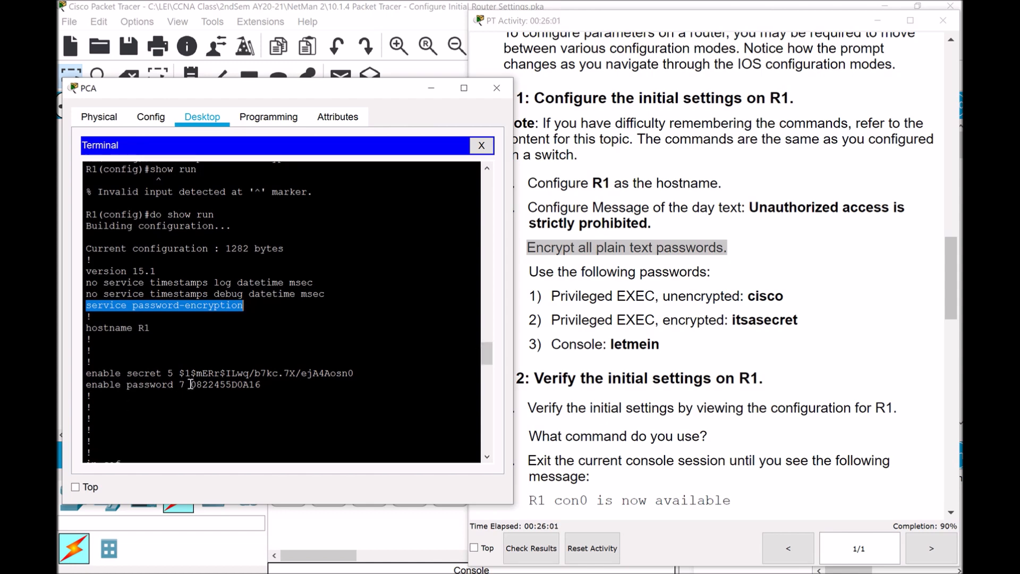
drag(190, 385, 268, 387)
drag(488, 355, 489, 449)
drag(156, 327, 284, 328)
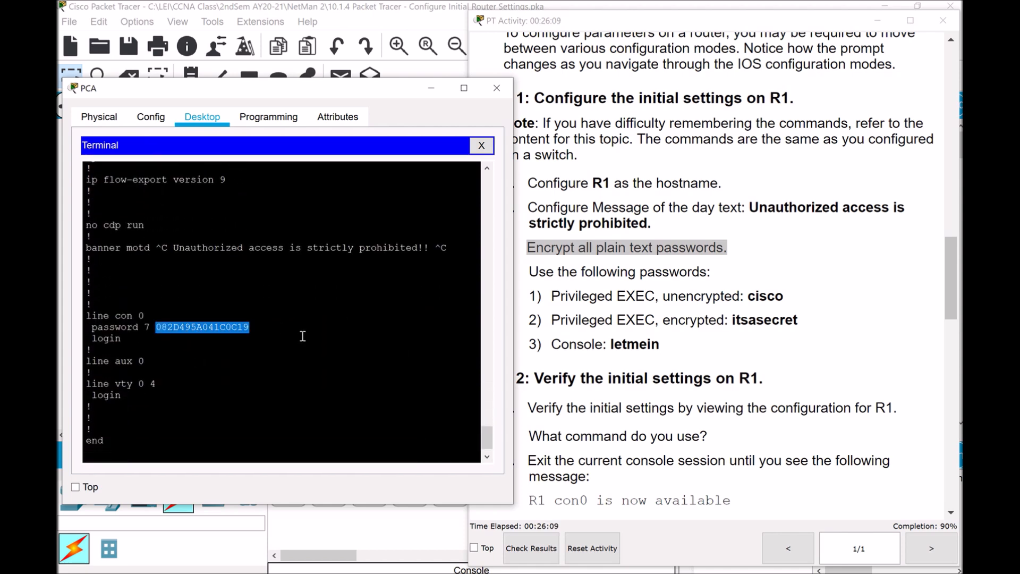
scroll(487, 443, down, 1)
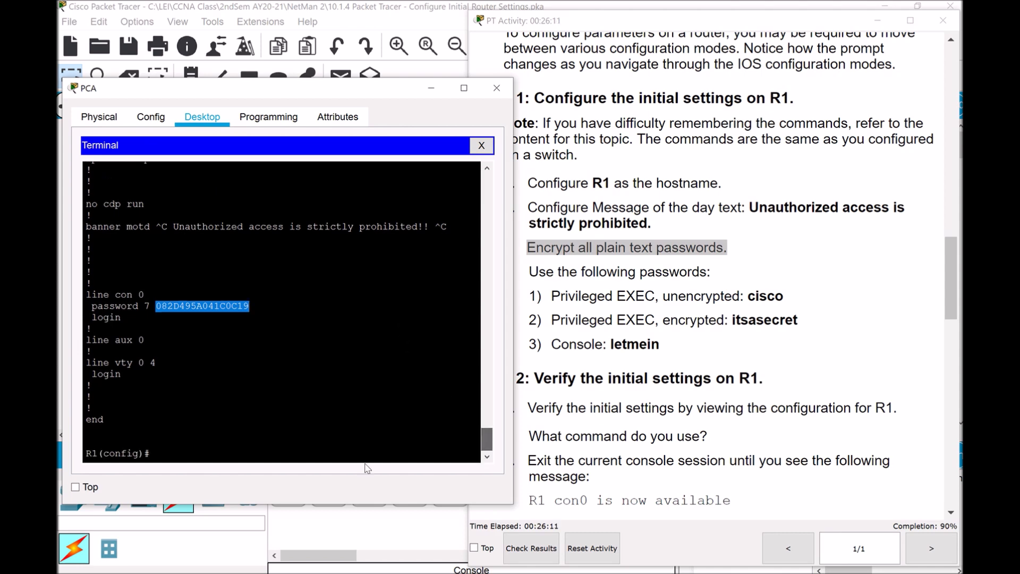
click(171, 454)
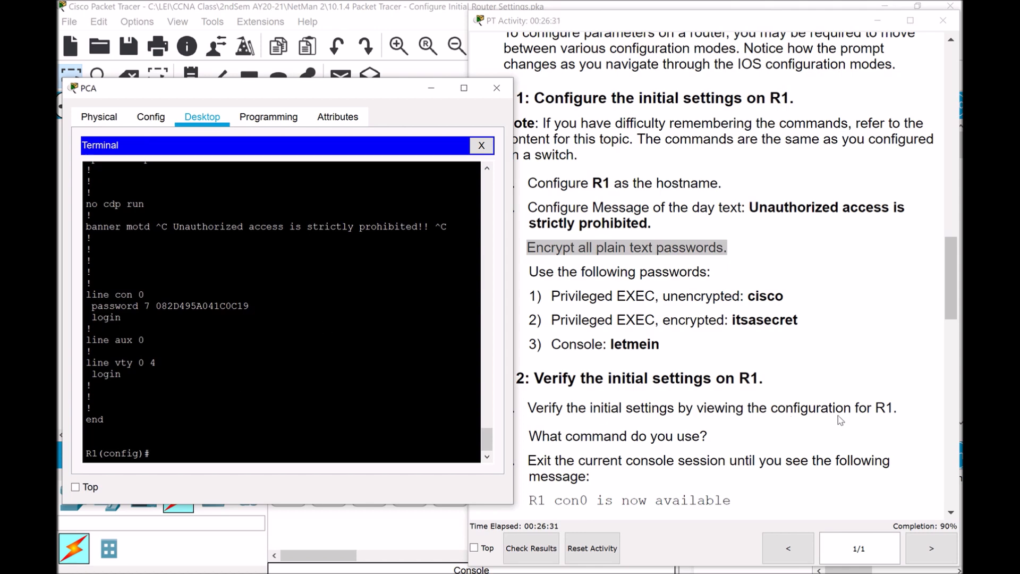
Scroll the instructions down to Step 2's verification tasks and bring the PCA terminal forward
drag(955, 282, 956, 303)
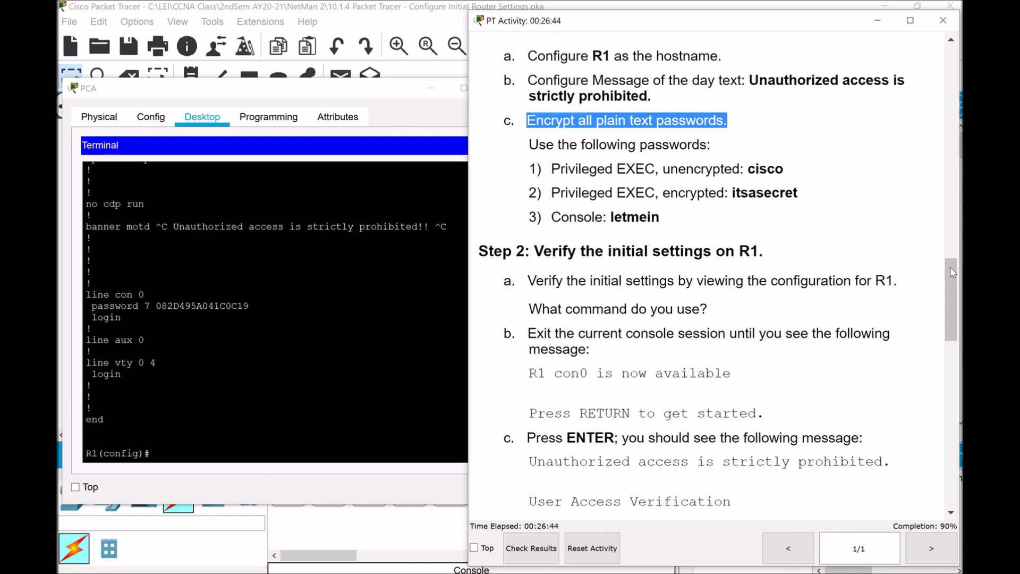
drag(952, 299, 952, 307)
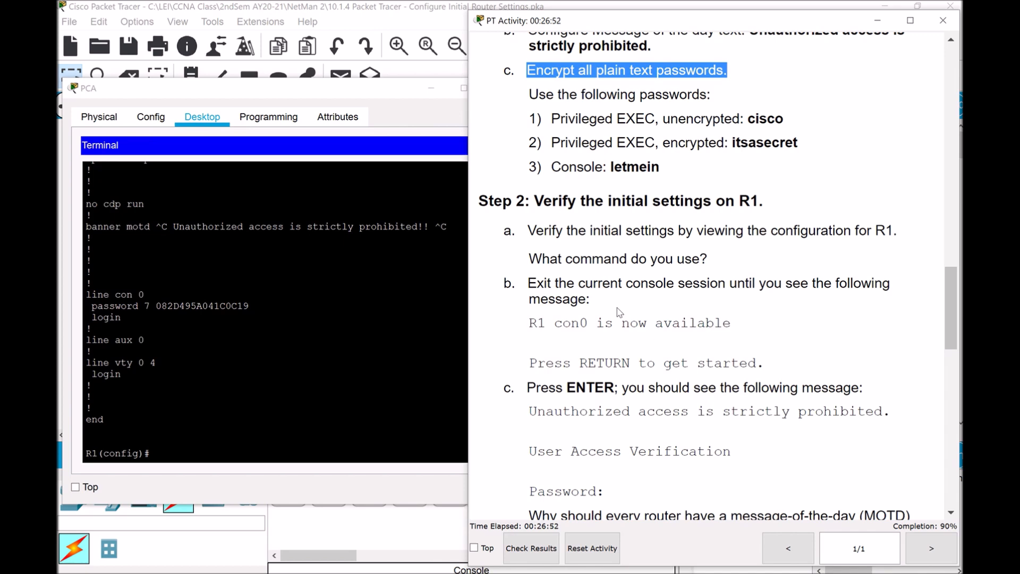
click(165, 453)
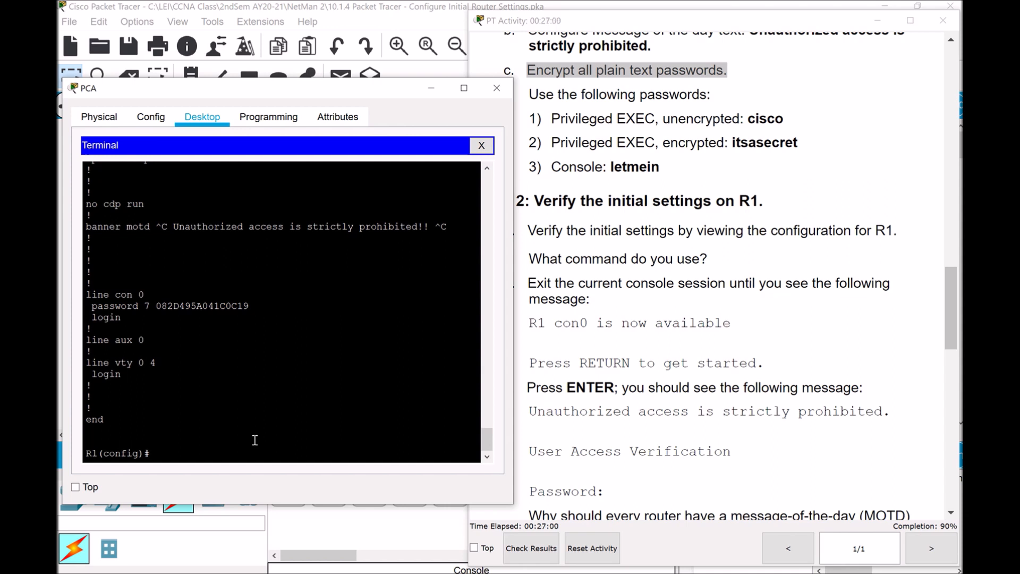
Exit configuration mode and the console session on R1, then start a new session
text(exit)
key(Return)
text(exit)
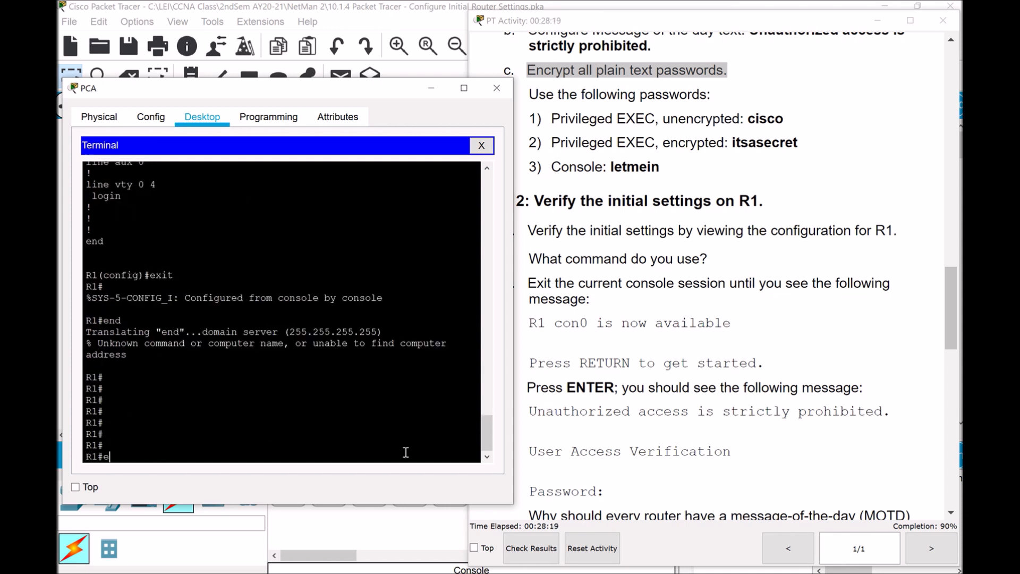
key(Return)
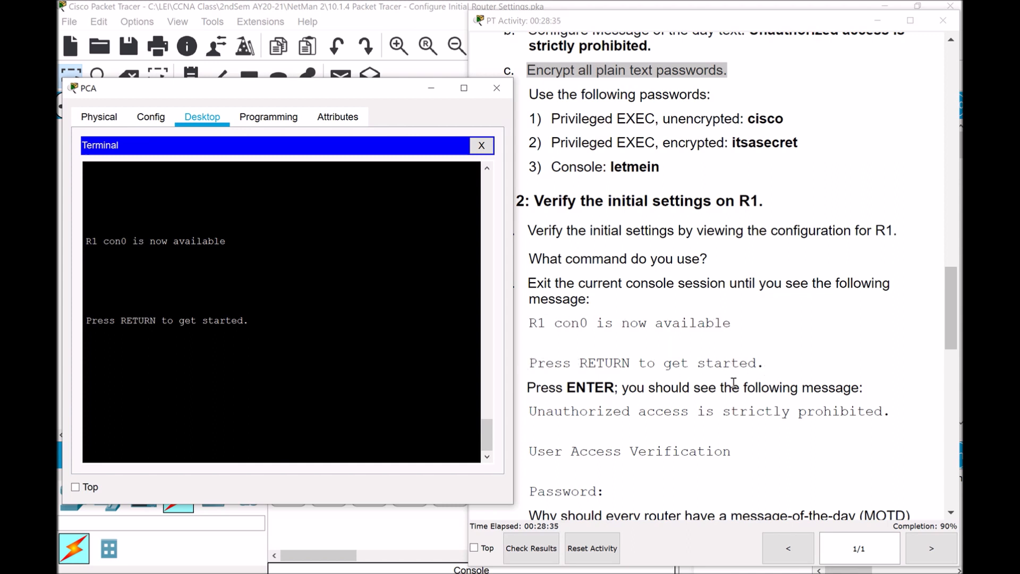
key(Return)
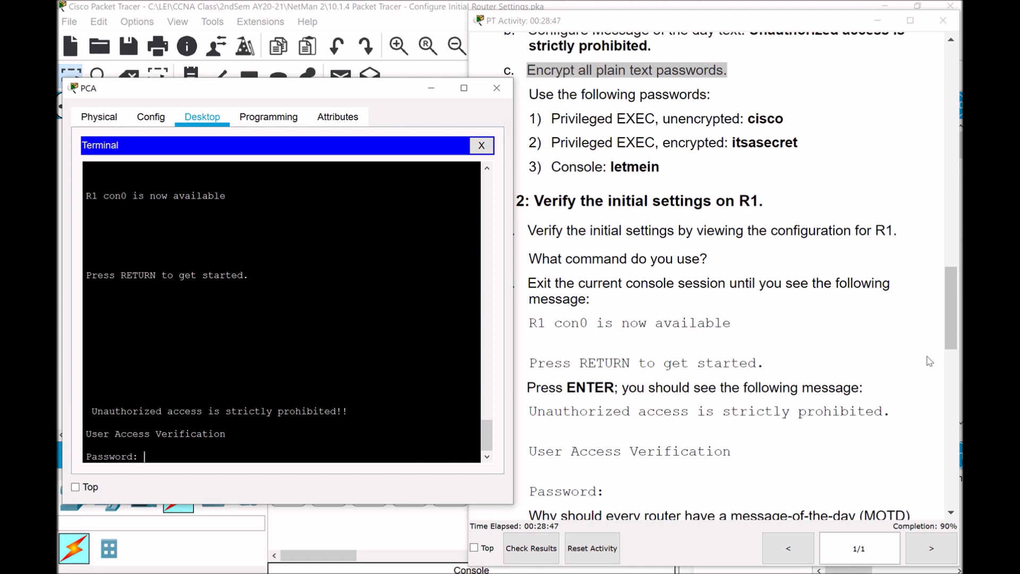
Scroll the instructions to the MOTD and console-password questions, then return to R1's terminal
drag(955, 314, 960, 339)
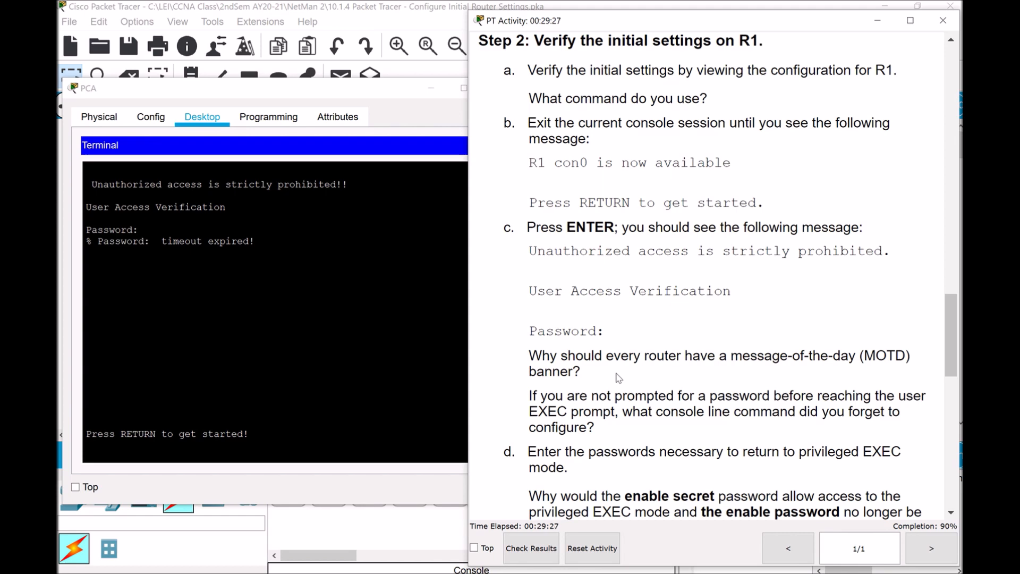
click(352, 287)
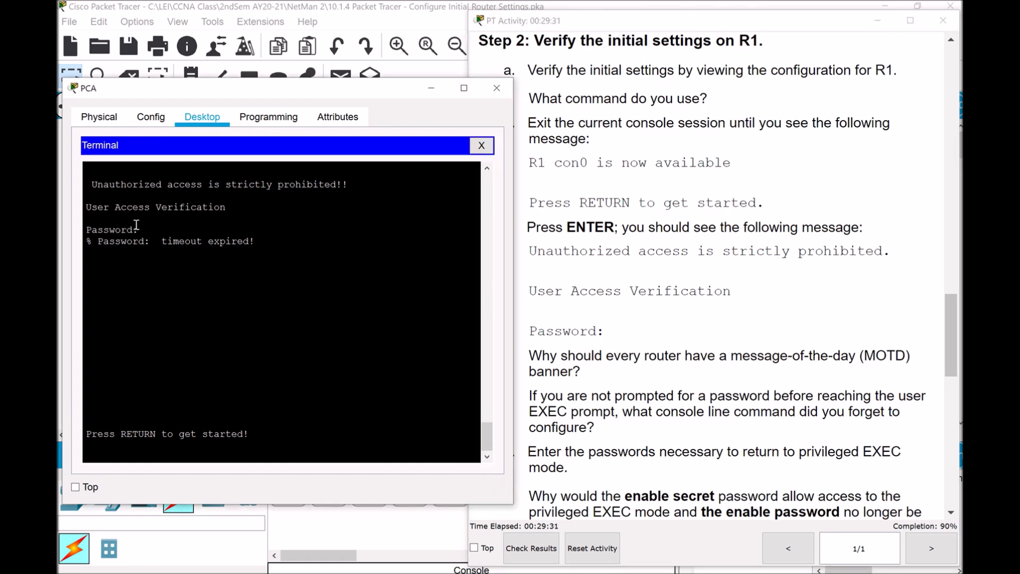
click(695, 333)
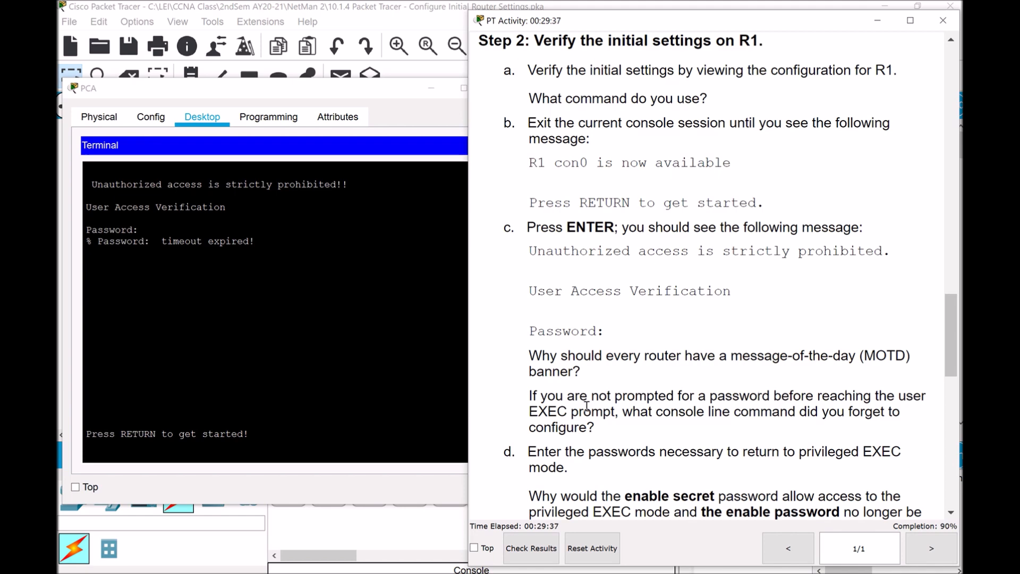
click(316, 434)
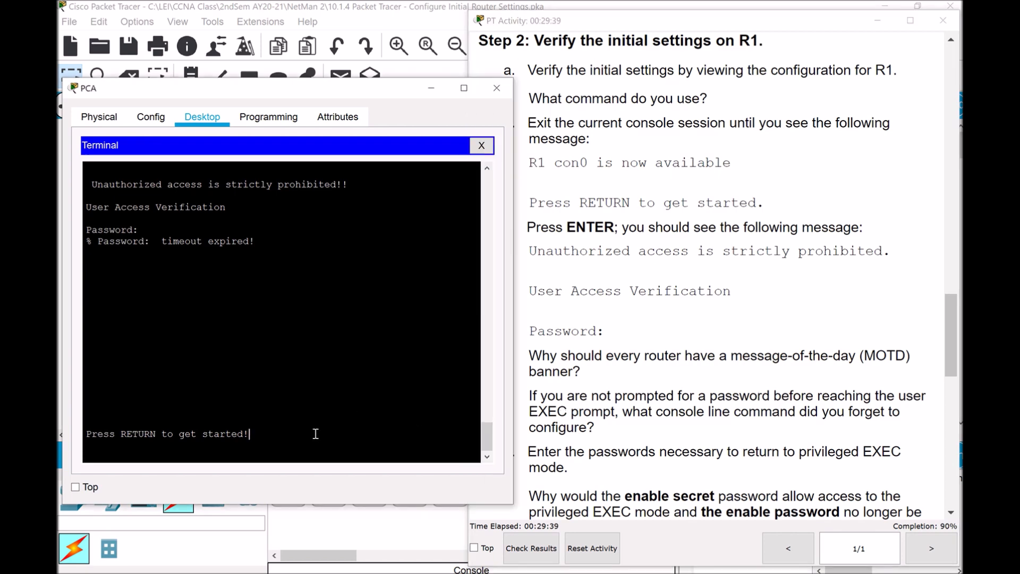
key(Return)
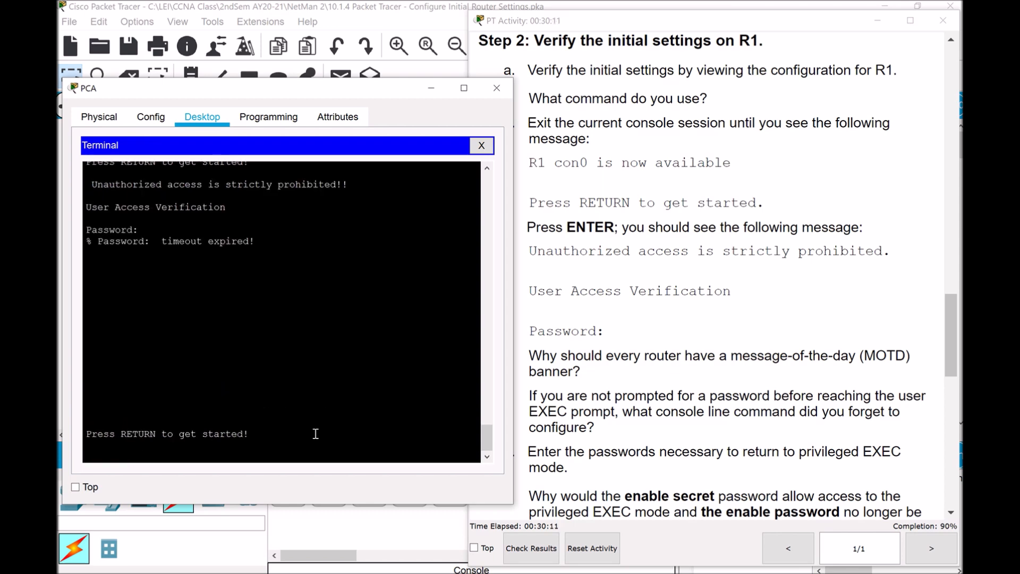
Restart R1's timed-out console session and submit the console password at the Password prompt
key(Return)
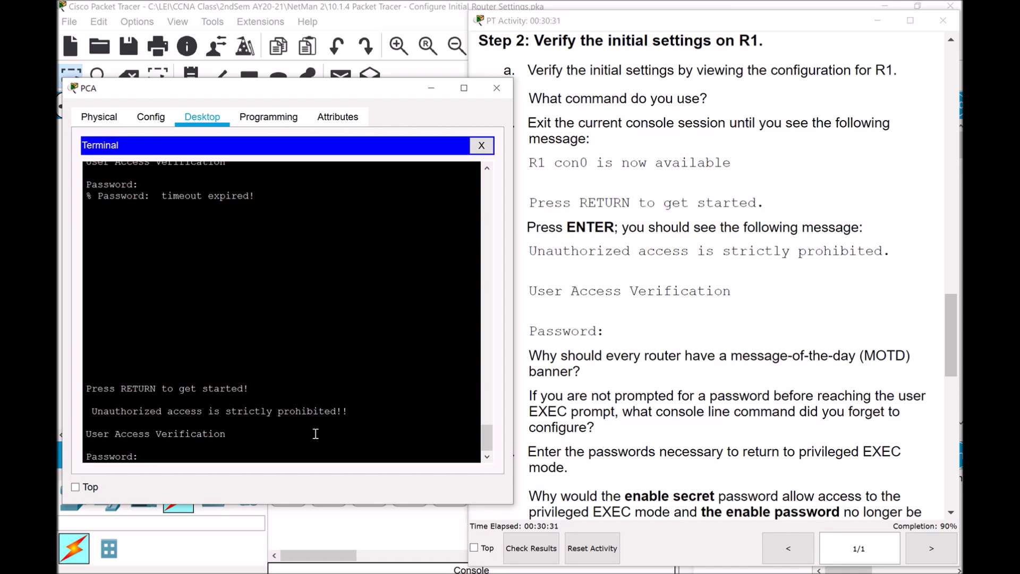
key(Return)
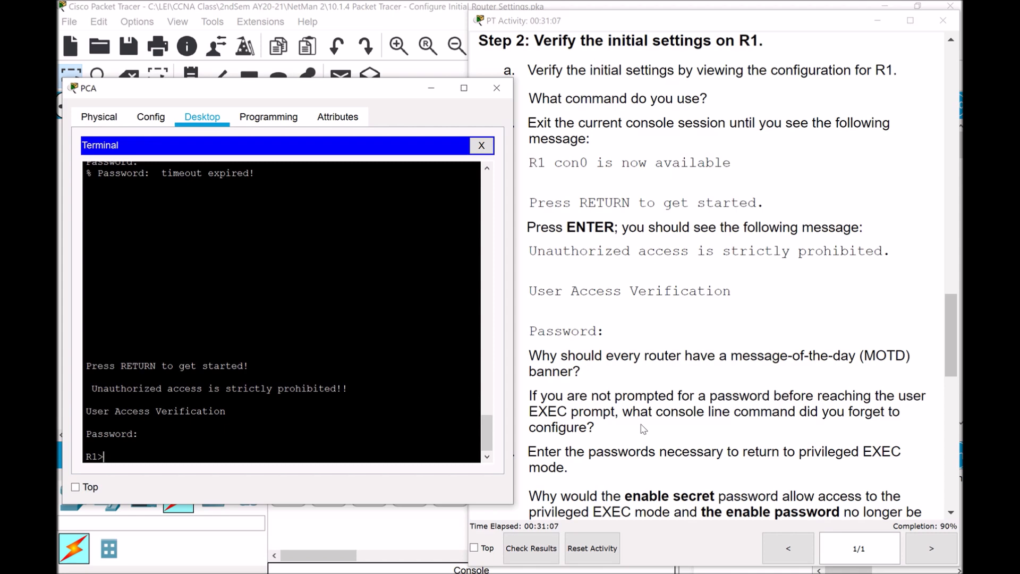
Scroll to step d, then run enable on R1 and enter the enable secret password to reach R1#
drag(948, 359, 955, 376)
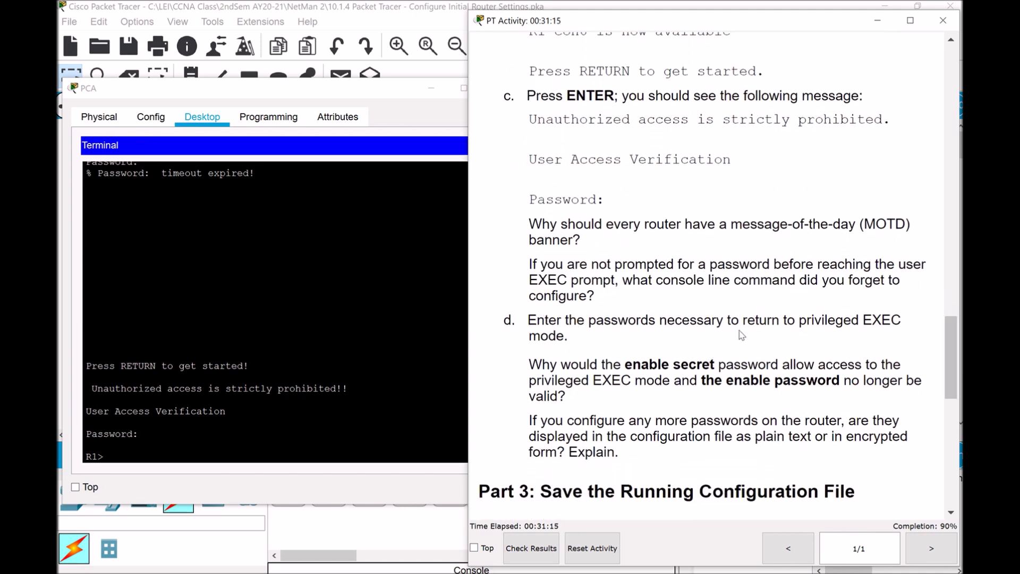
click(114, 458)
text(enable)
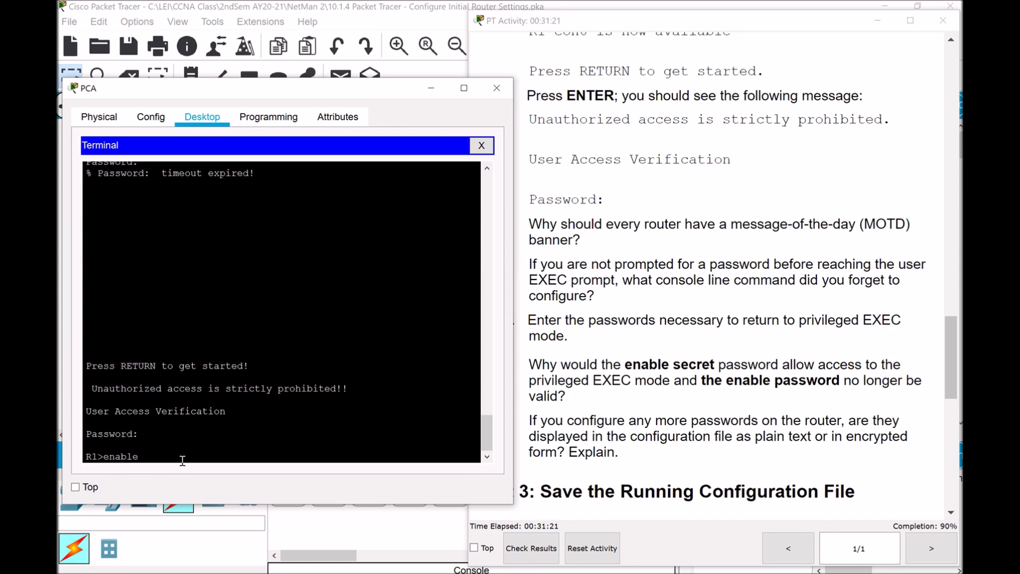
key(Return)
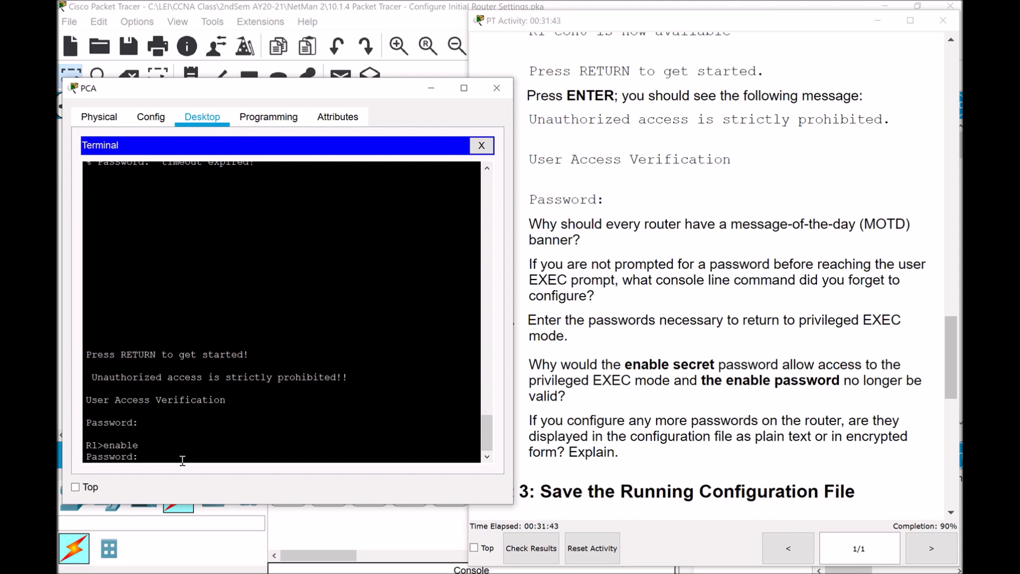
key(Return)
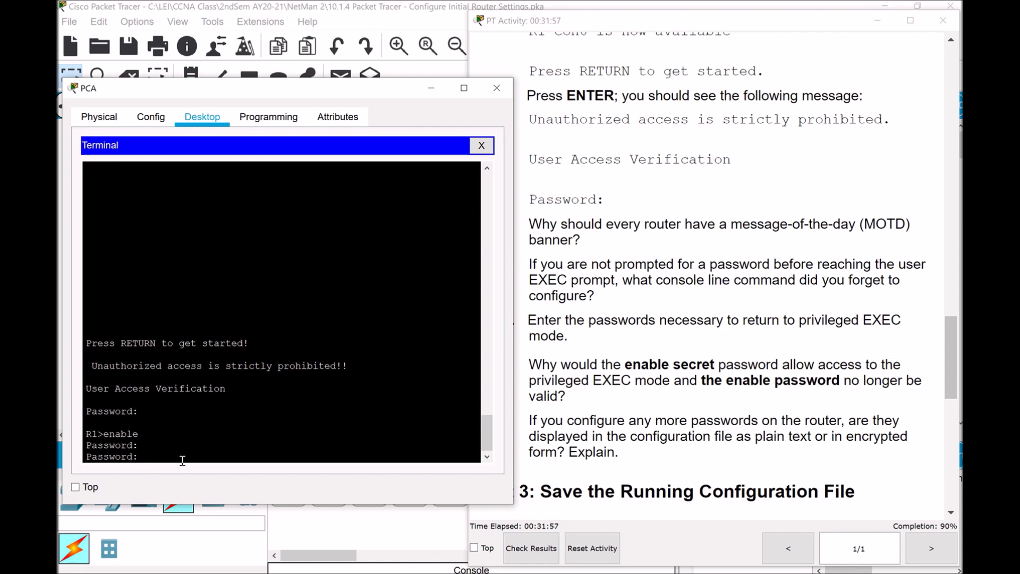
key(Return)
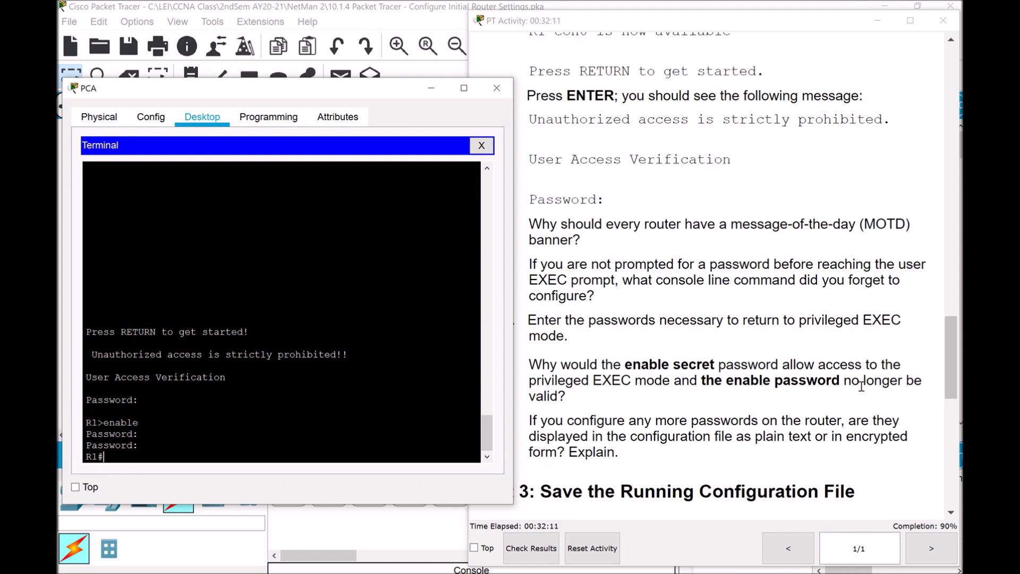
Review the enable secret question, then scroll the instructions down to Part 3 Step 2
drag(530, 364, 567, 399)
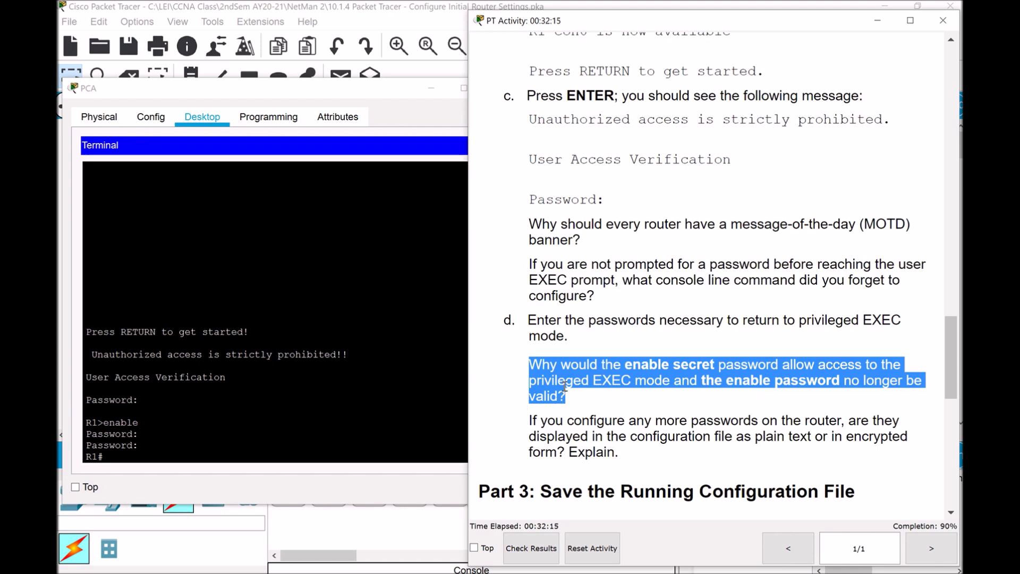
click(609, 406)
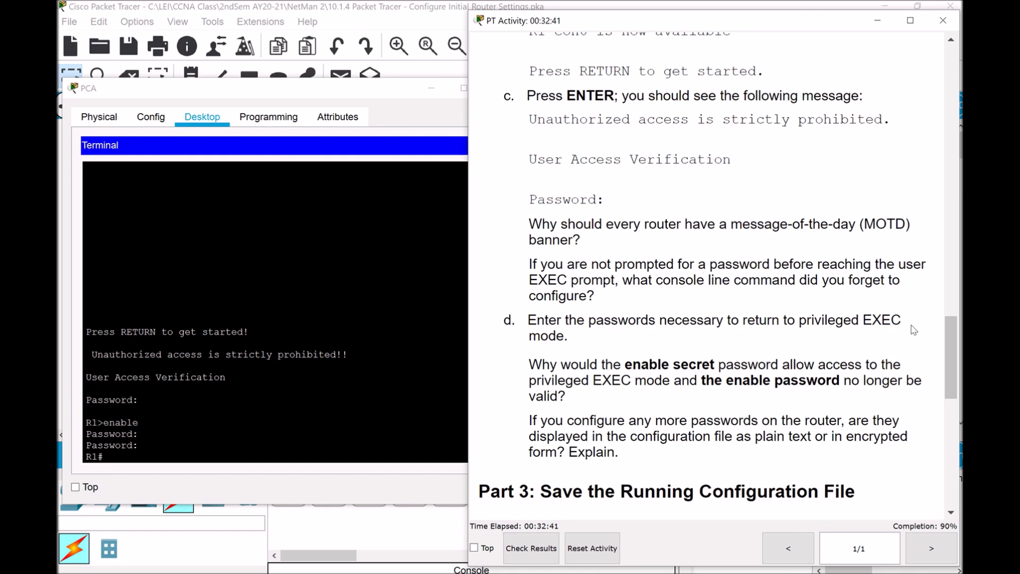
drag(944, 347, 943, 378)
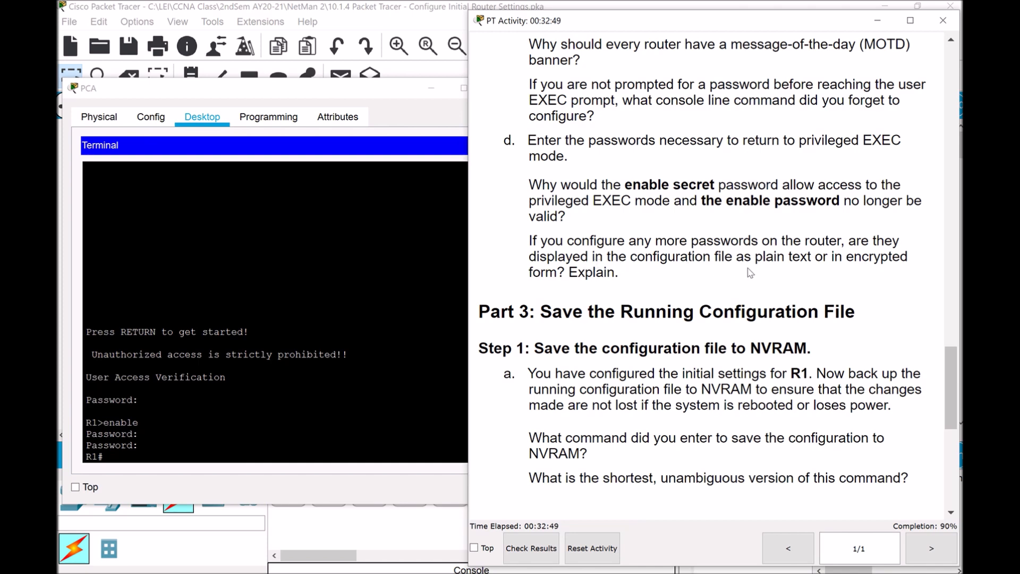
scroll(750, 273, up, 3)
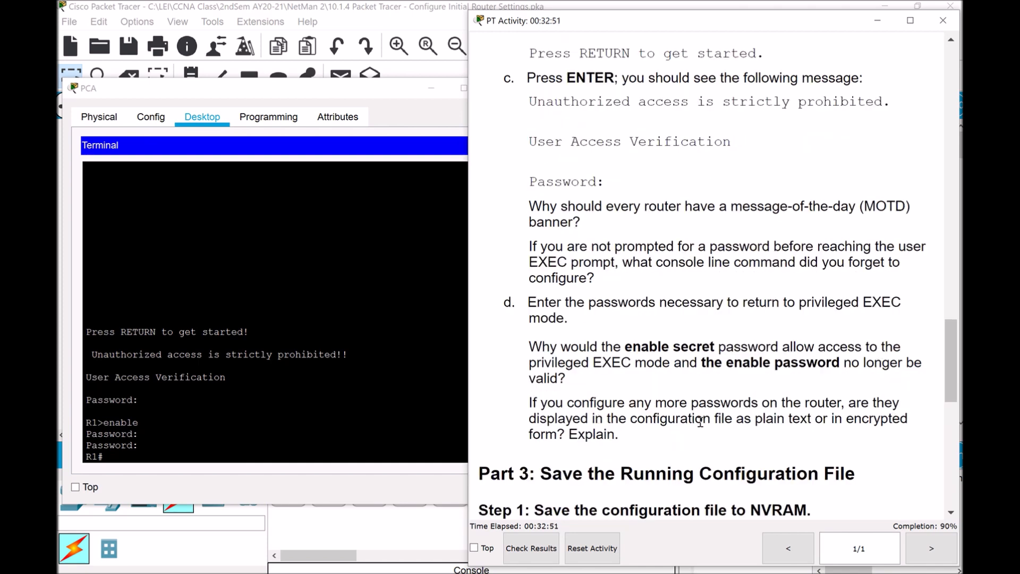
drag(949, 355, 949, 363)
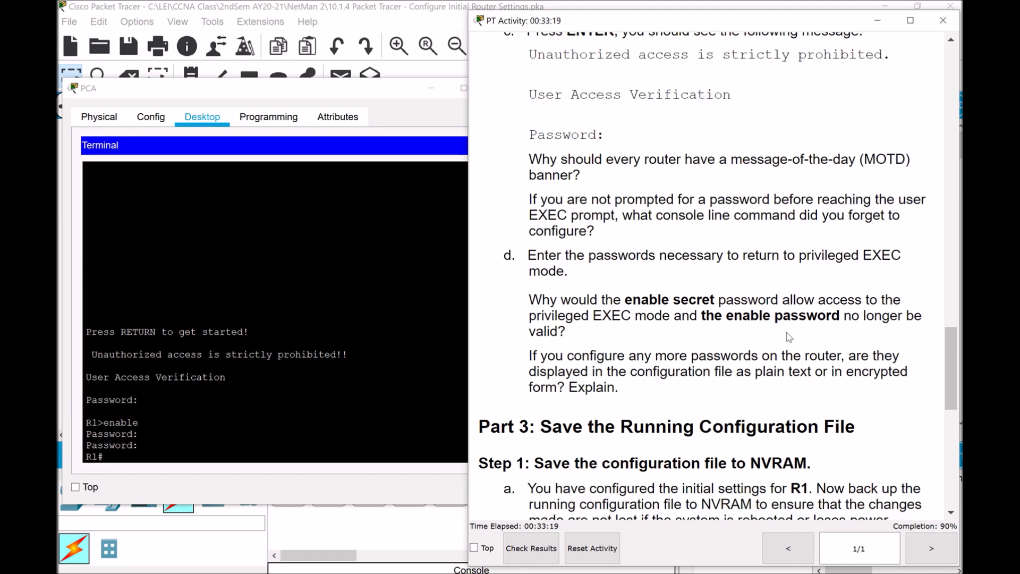
scroll(949, 350, down, 2)
drag(952, 377, 947, 419)
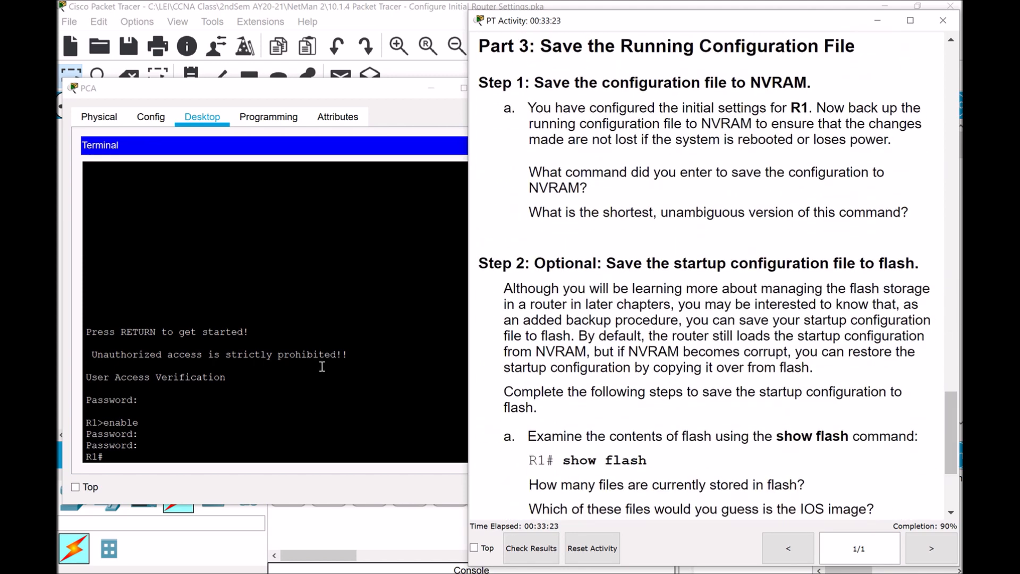
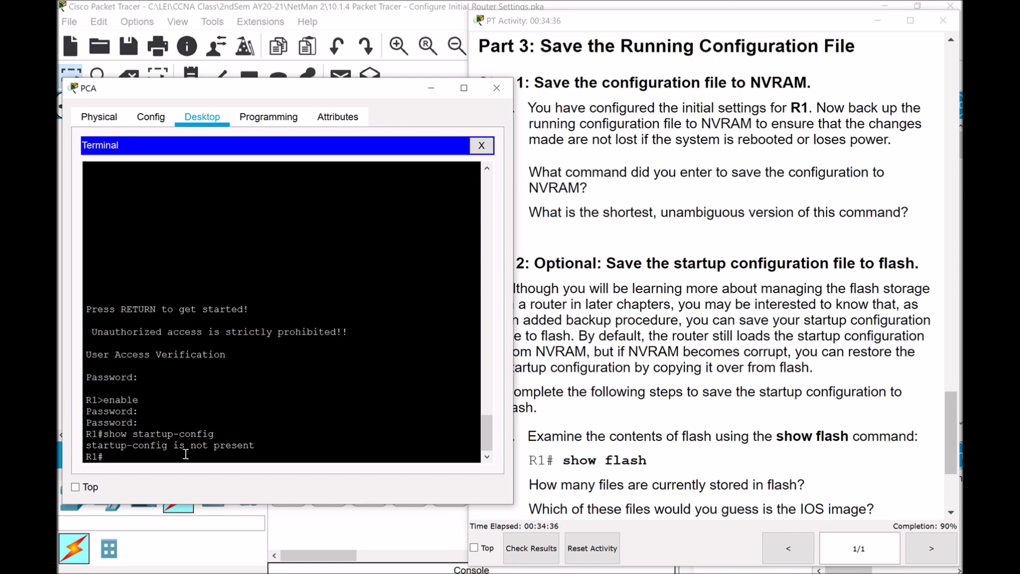
Save R1's running config to NVRAM with copy running-config startup-config, accepting the default name
text(copy running-config startuo)
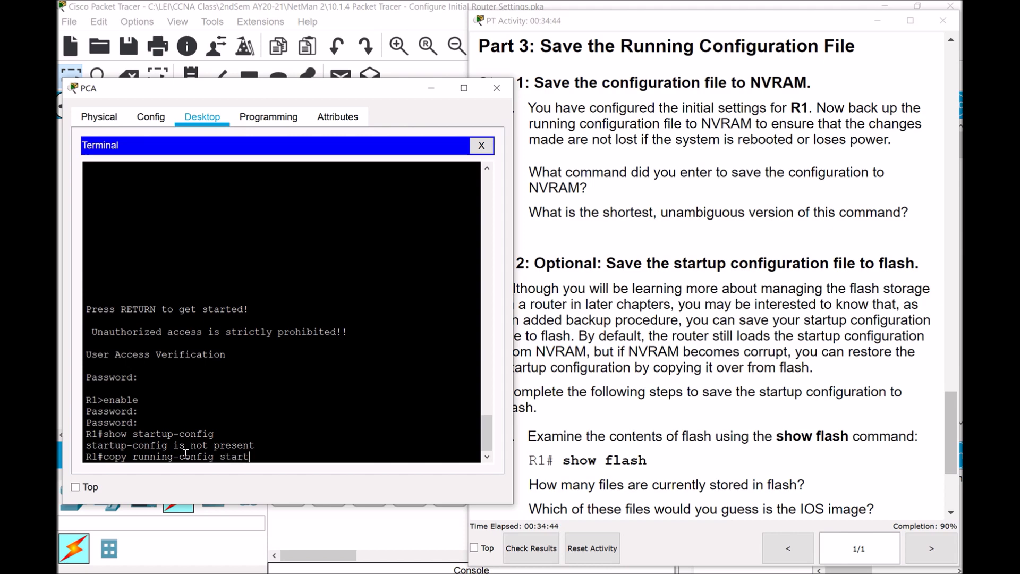
key(BackSpace)
text(p-config)
key(Return)
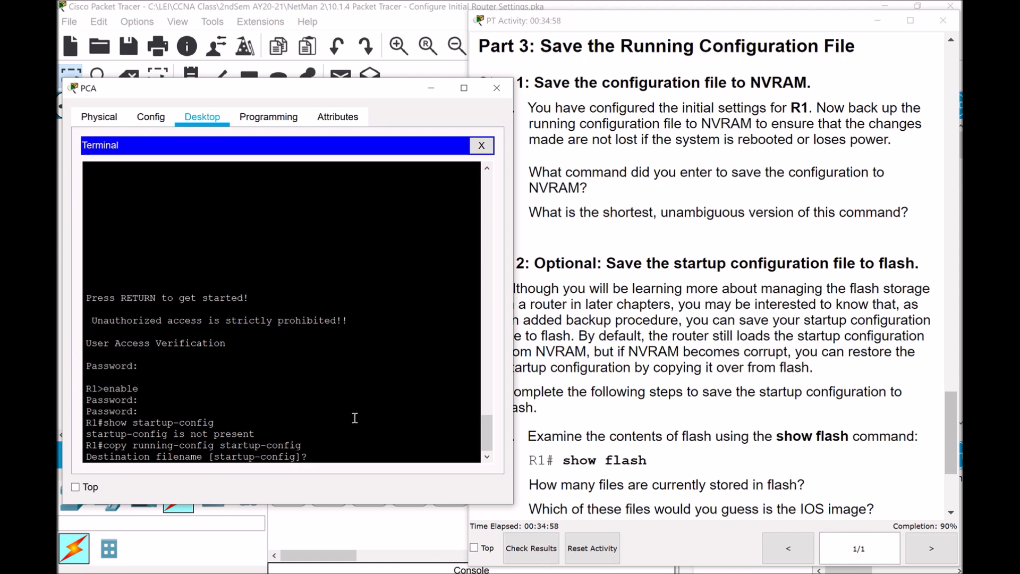
key(Return)
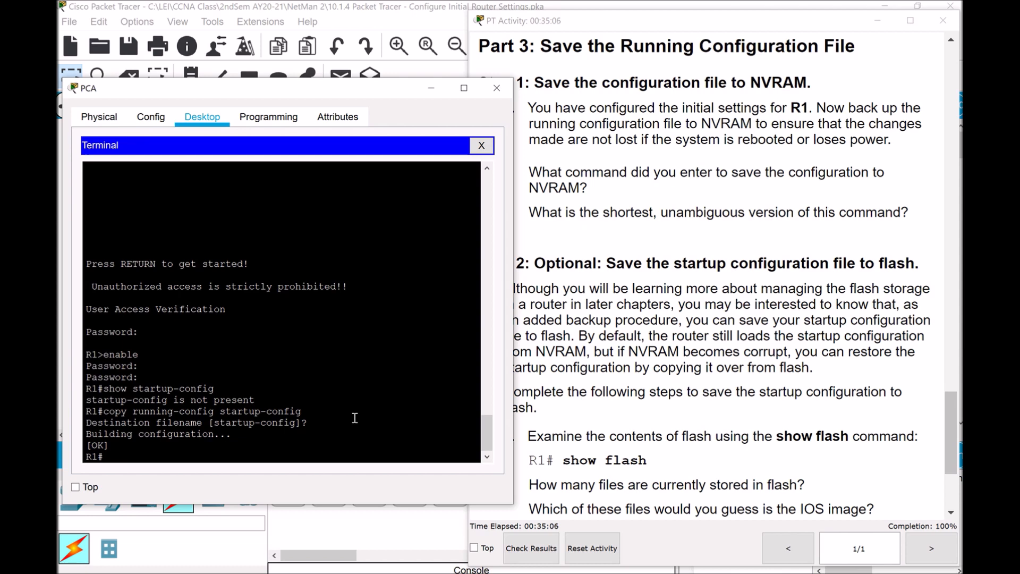
key(Up)
key(Up)
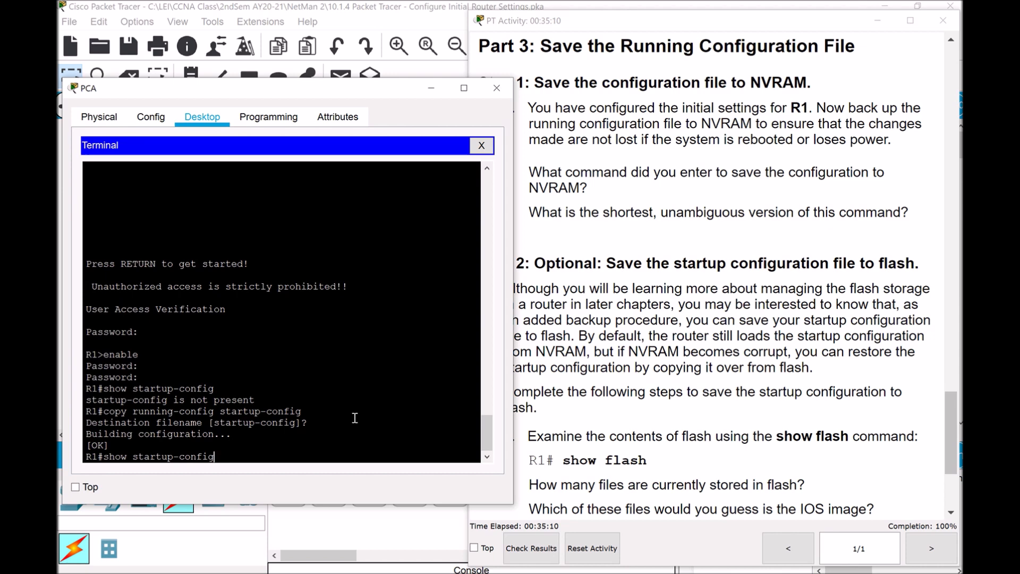
Page through R1's startup-config and review the hostname, passwords, MOTD banner and console/vty lines
key(Return)
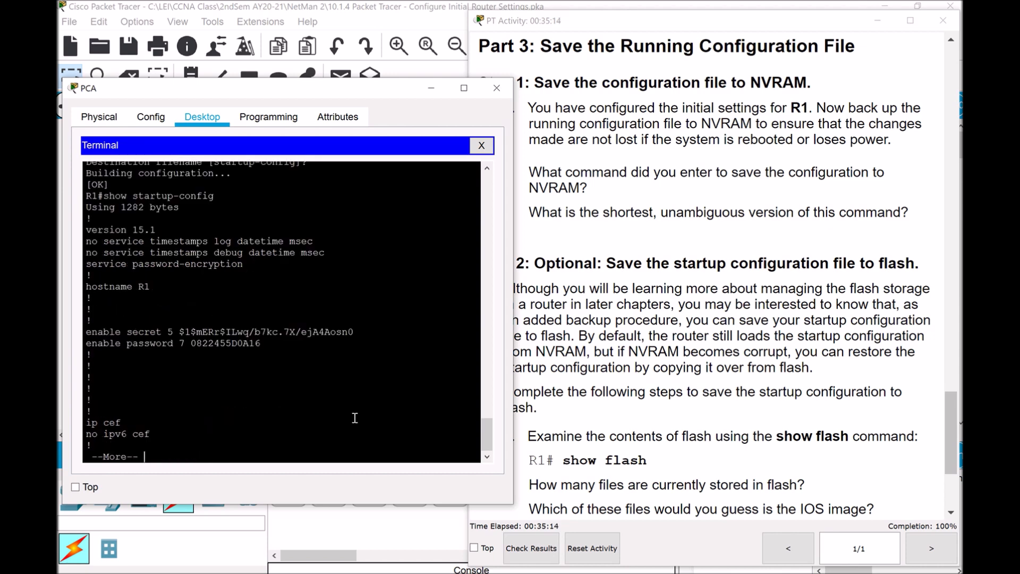
key(space)
key(space)
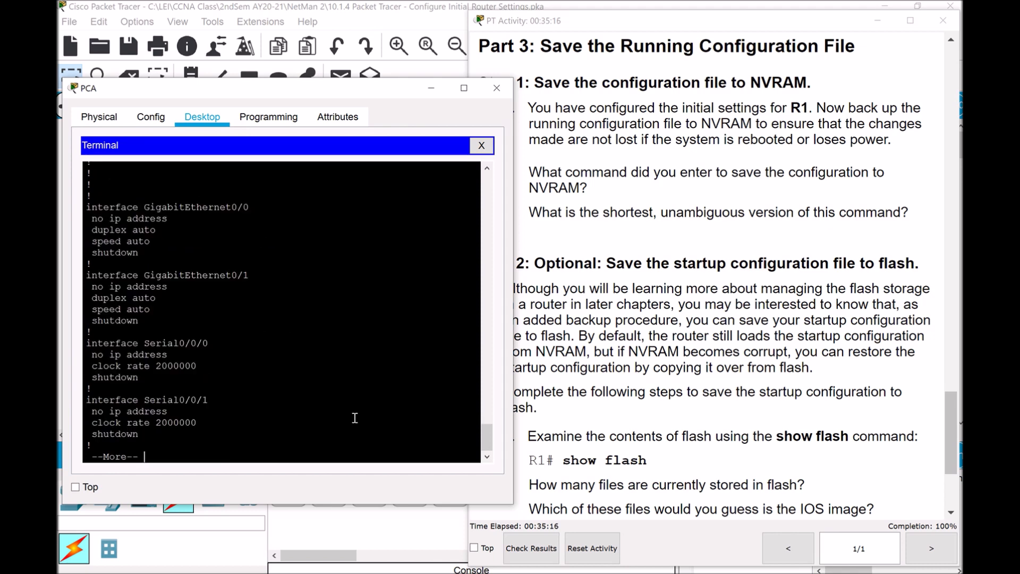
key(space)
key(space)
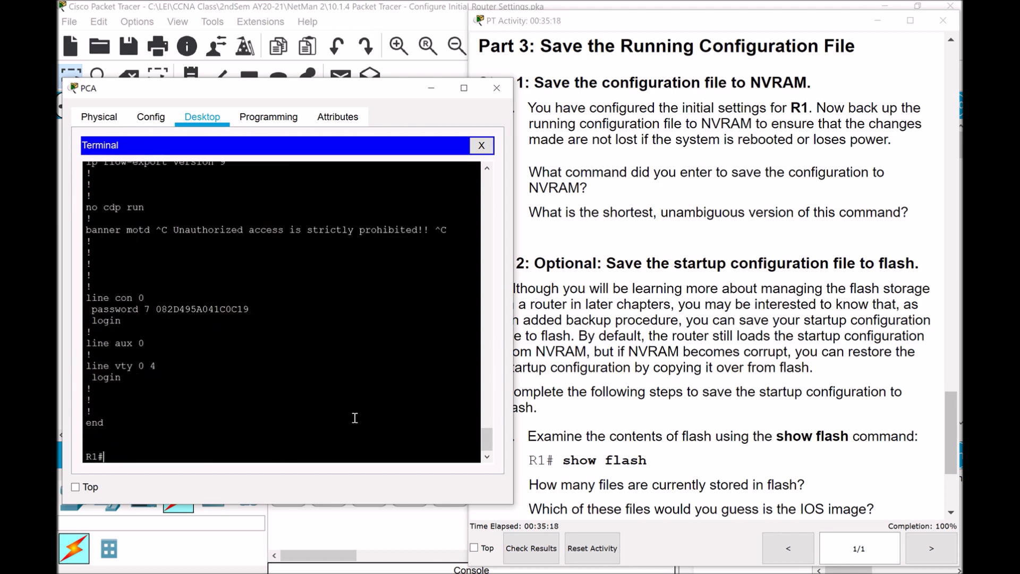
drag(488, 440, 507, 356)
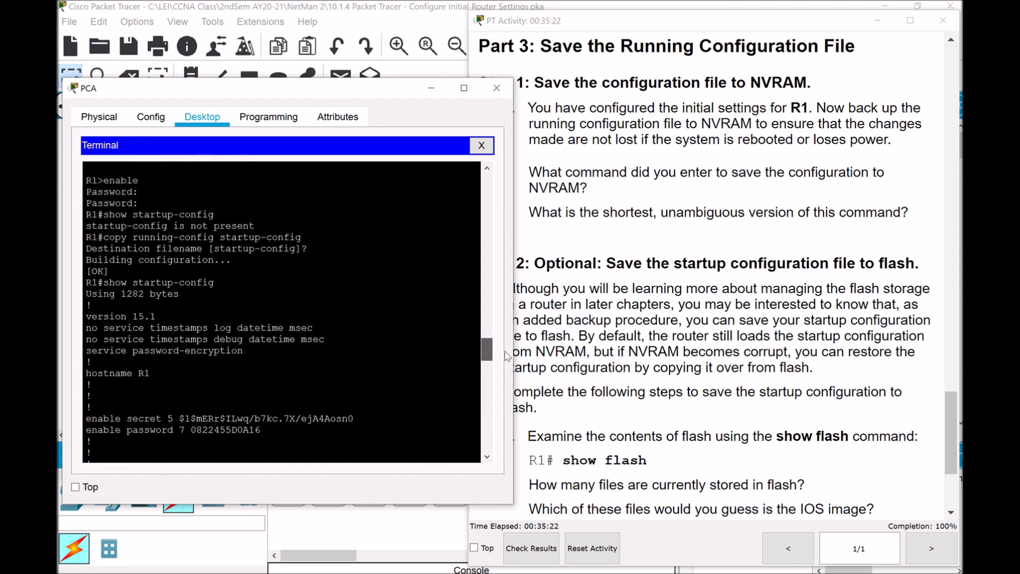
drag(508, 356, 499, 444)
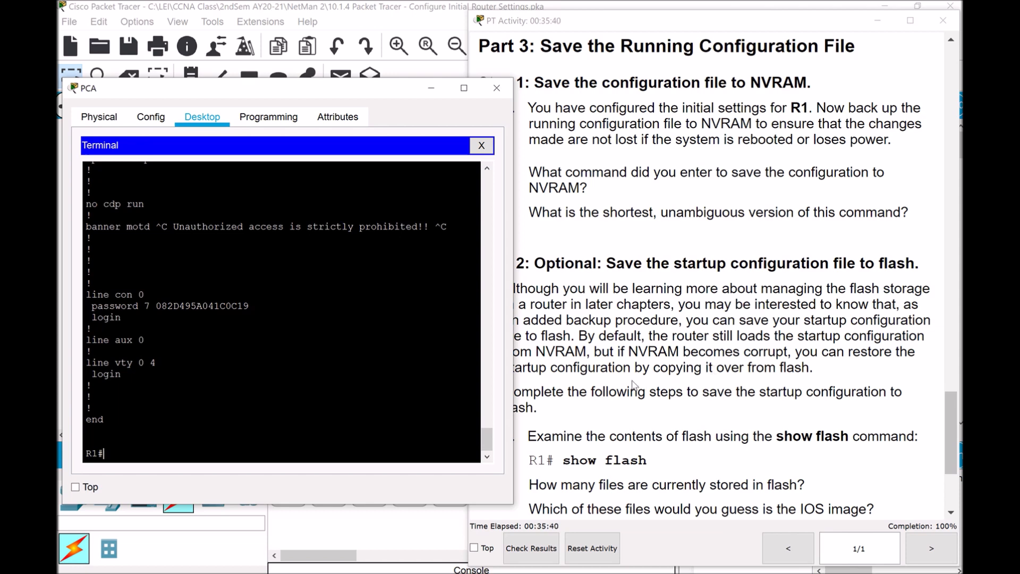
Save R1's configuration again with the abbreviated command cop r st, accepting startup-config
text(cop r st)
key(Return)
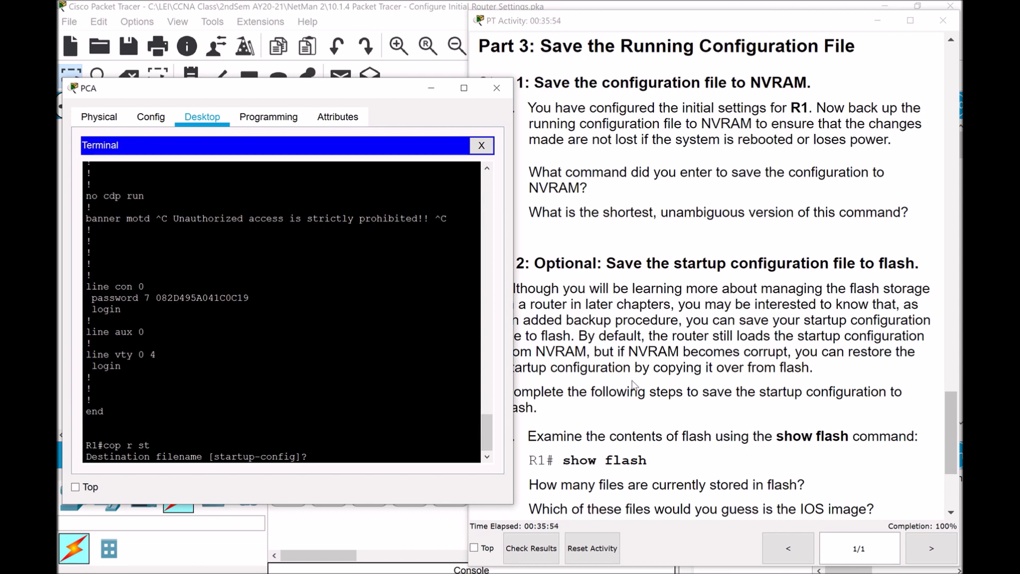
key(Return)
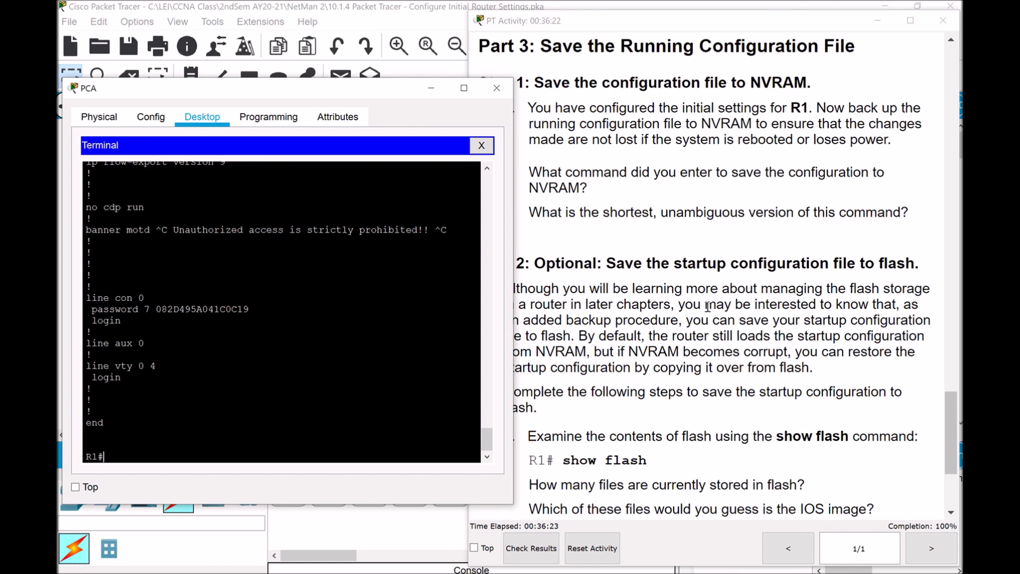
Scroll the activity instructions to Step 2 on saving startup config to flash, then return to R1's terminal
click(949, 420)
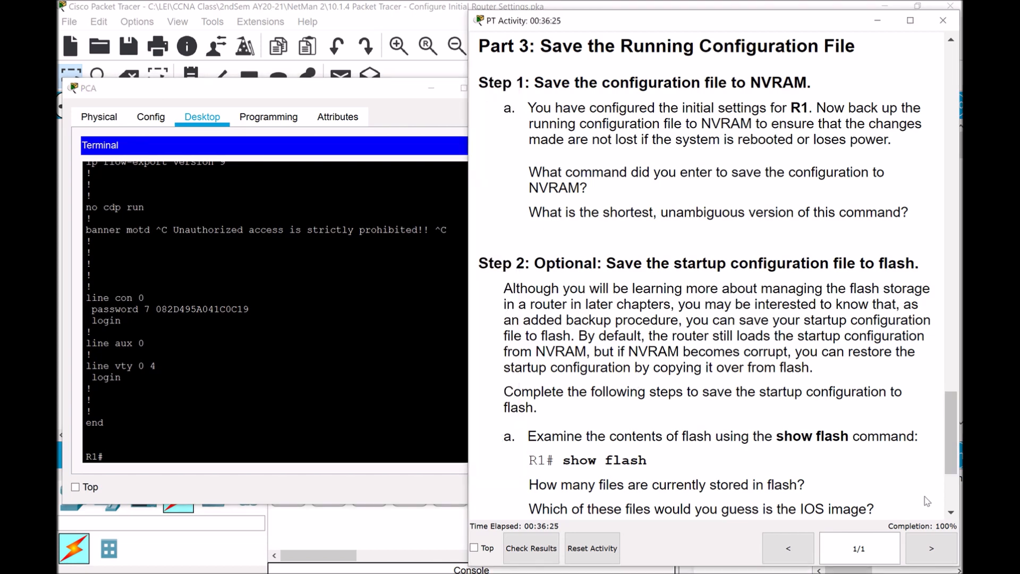
drag(950, 418, 949, 457)
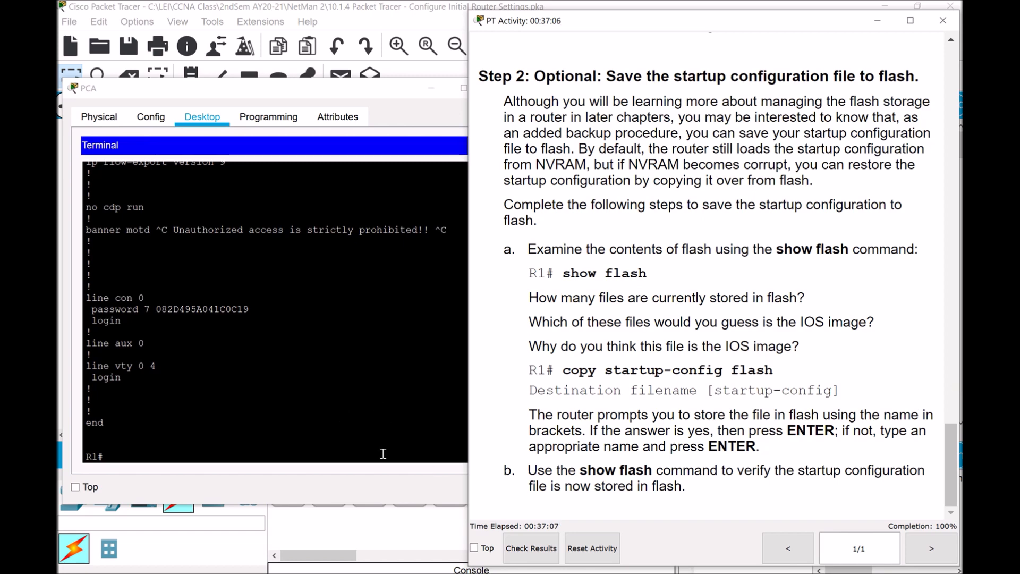
click(160, 456)
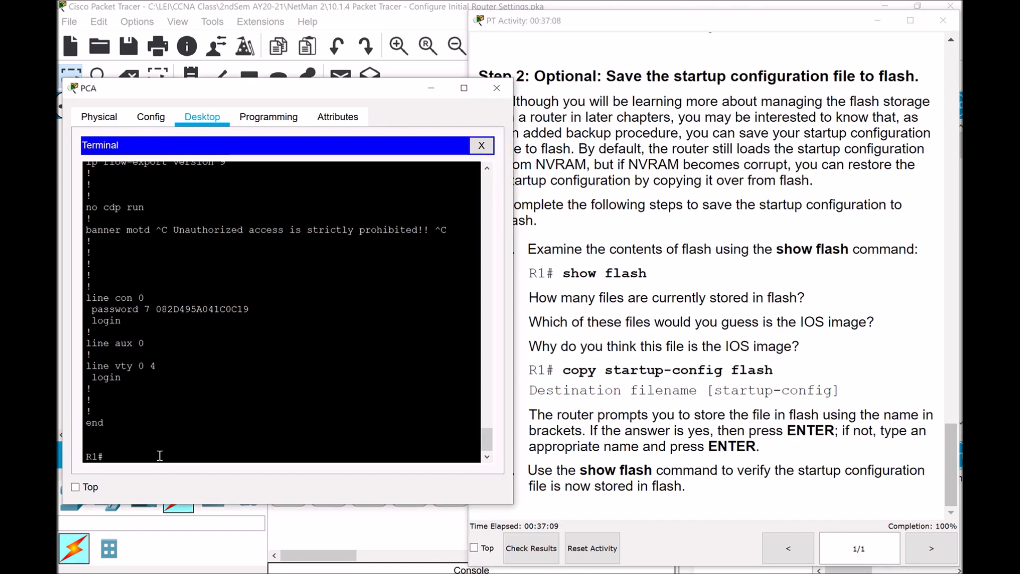
List R1's flash with show flash and highlight the c1900 IOS image row and its 33591768 size
text(show flash)
key(Return)
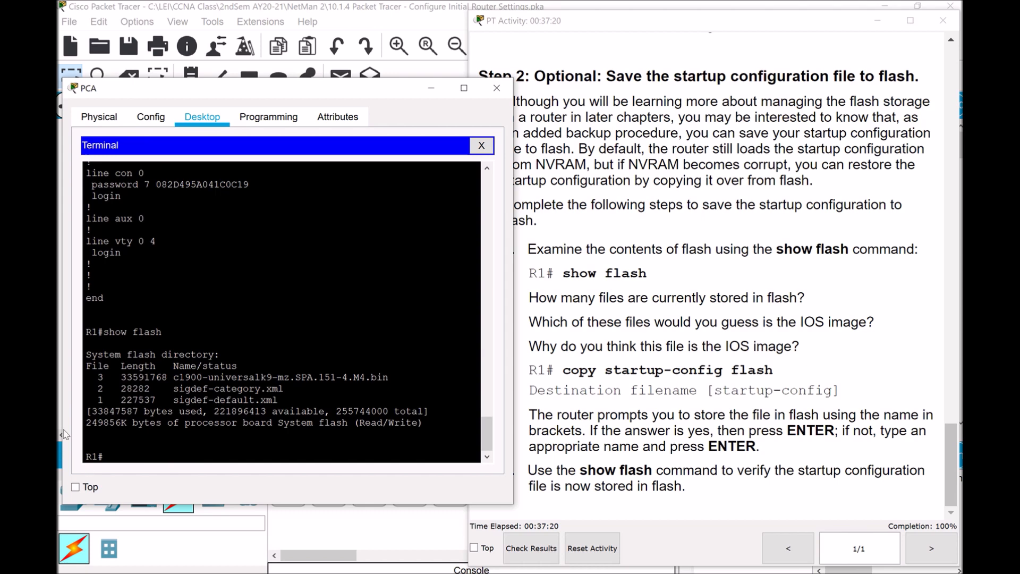
drag(97, 379, 292, 402)
drag(99, 379, 401, 379)
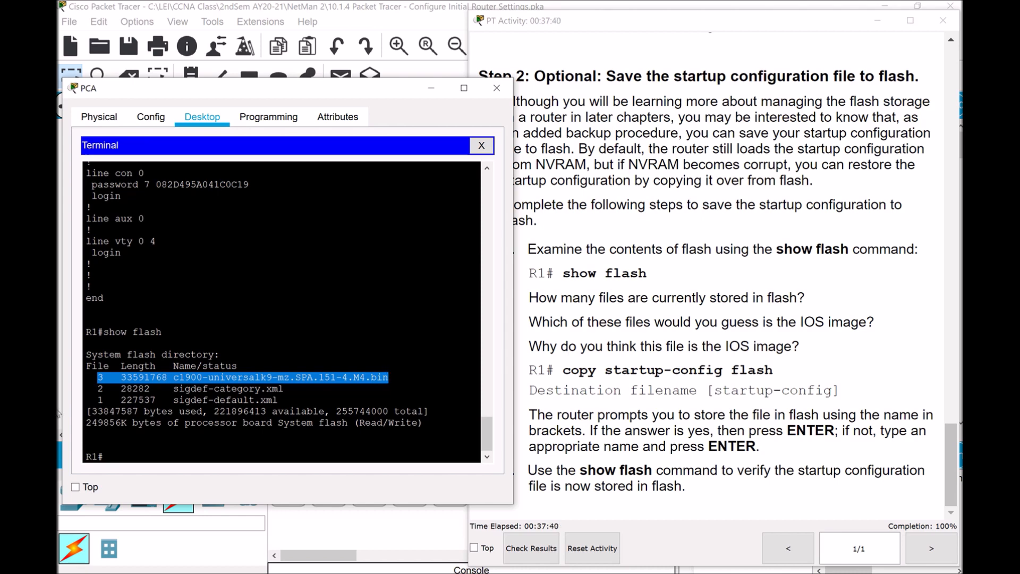
drag(168, 377, 120, 377)
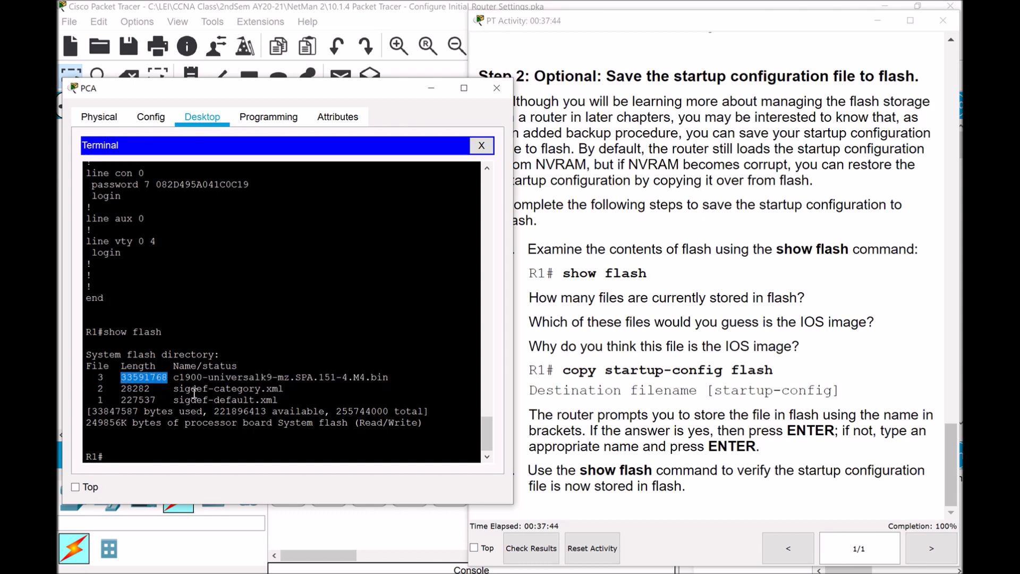
click(159, 389)
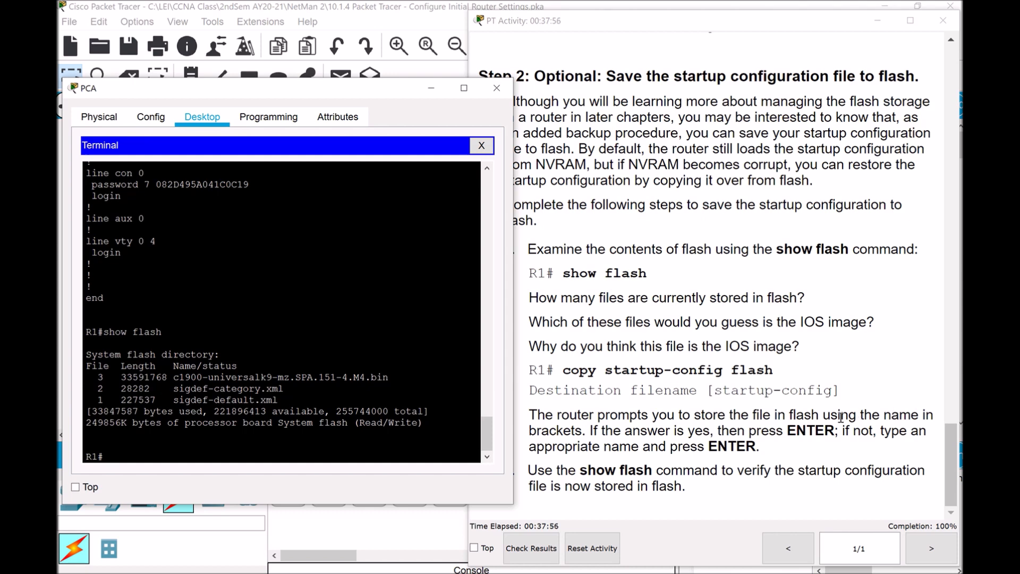
click(155, 449)
Copy R1's startup-config to flash under the default name startup-config (1282 bytes)
text(copy start)
text(up-config)
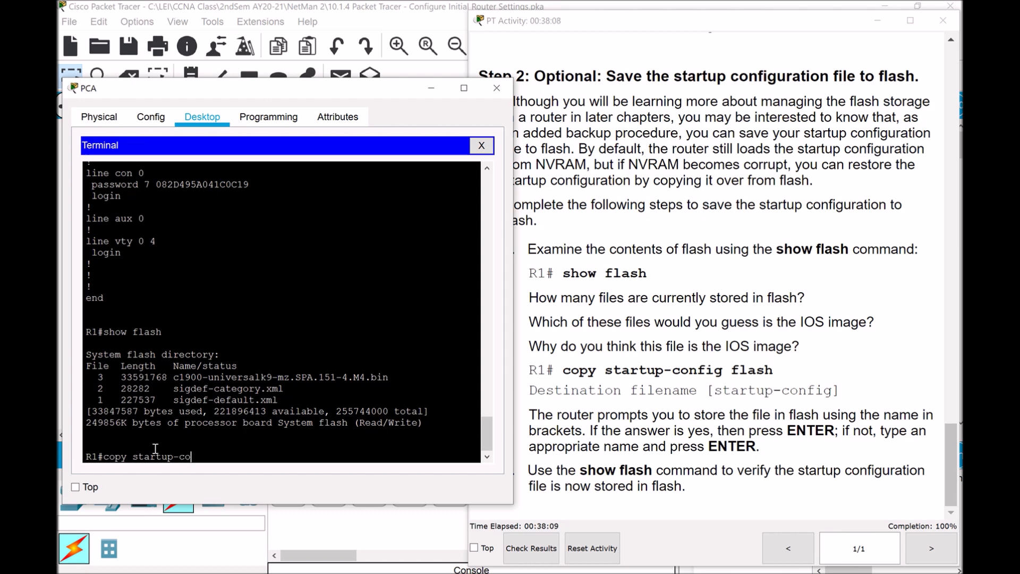
text( flash)
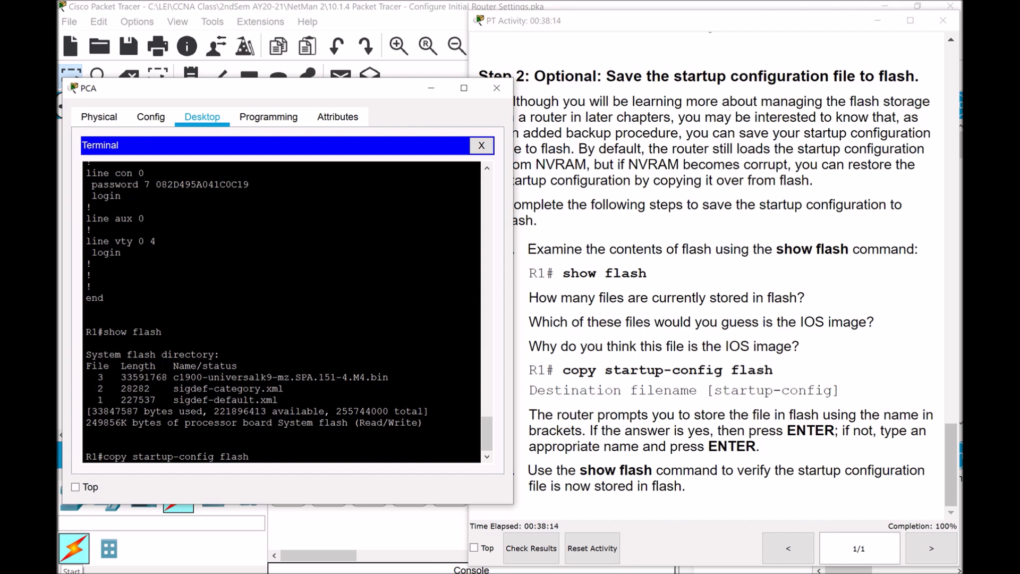
key(Return)
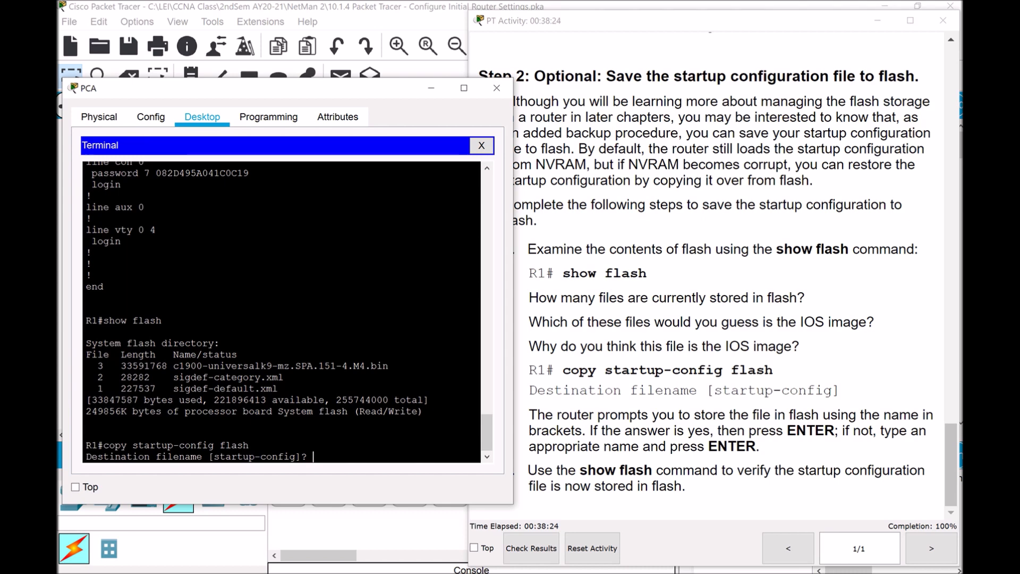
key(Return)
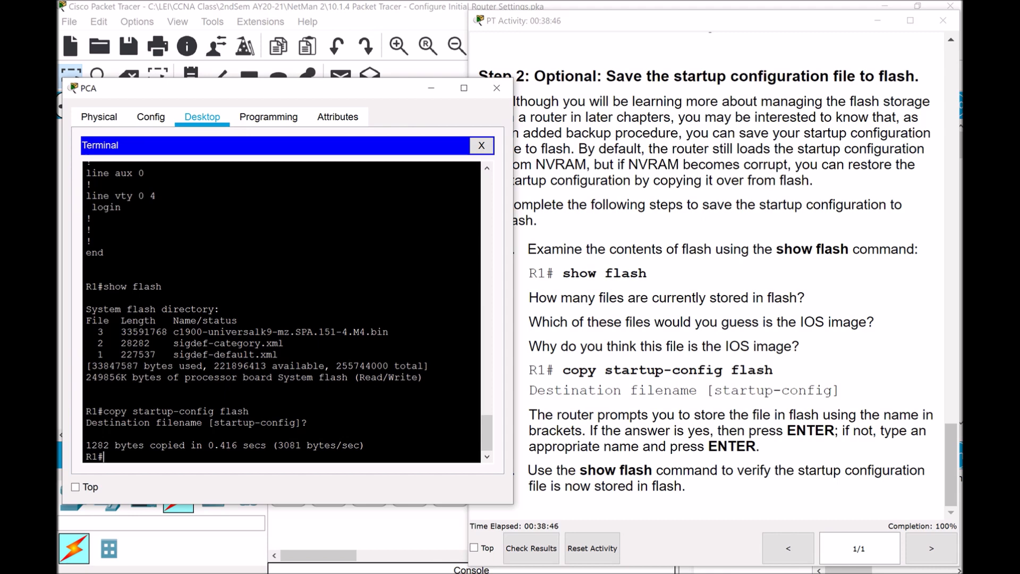
key(Up)
key(Up)
Rerun show flash and highlight the new 1282-byte startup-config entry among four files
key(Return)
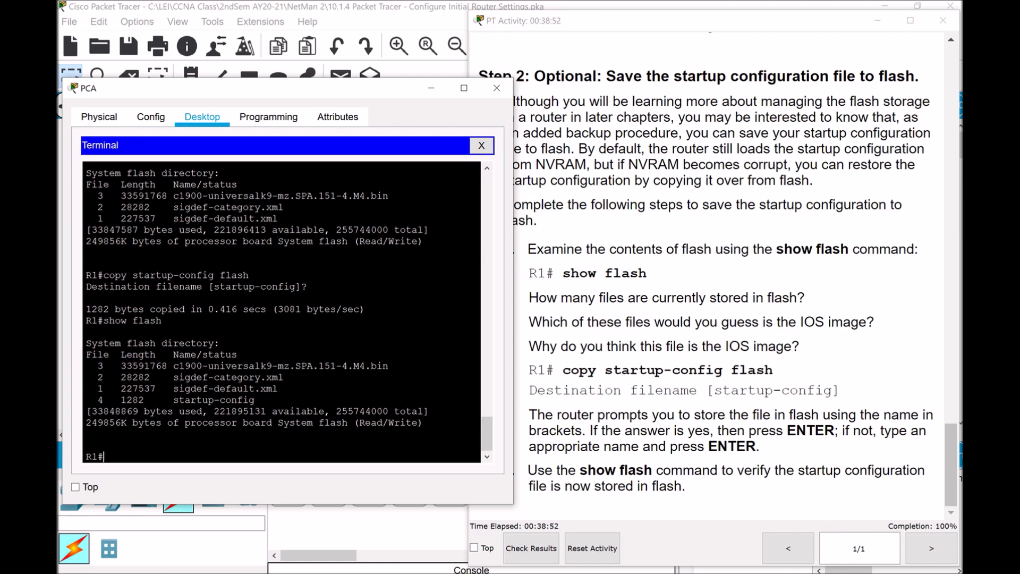
drag(92, 367, 91, 403)
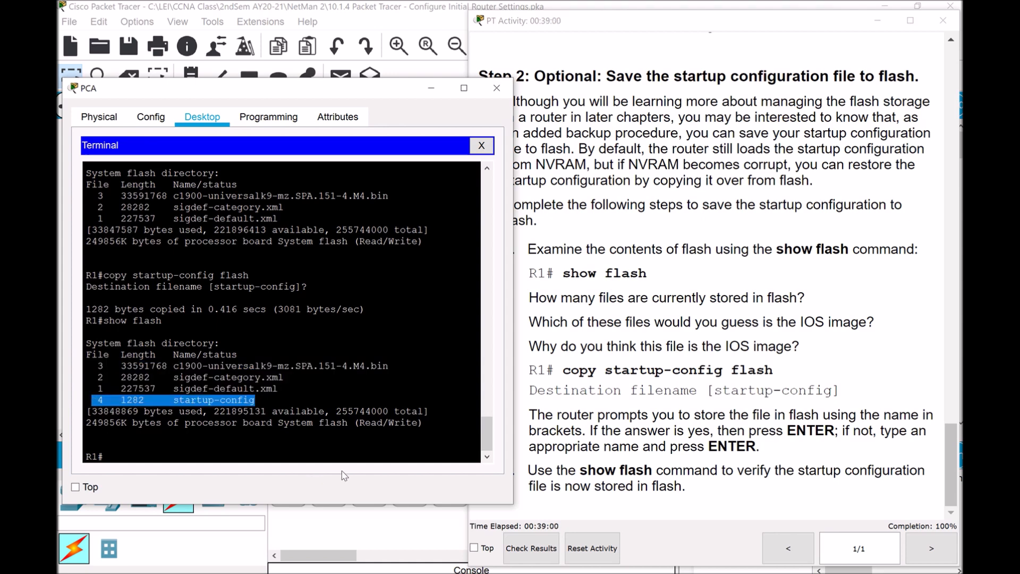
click(276, 450)
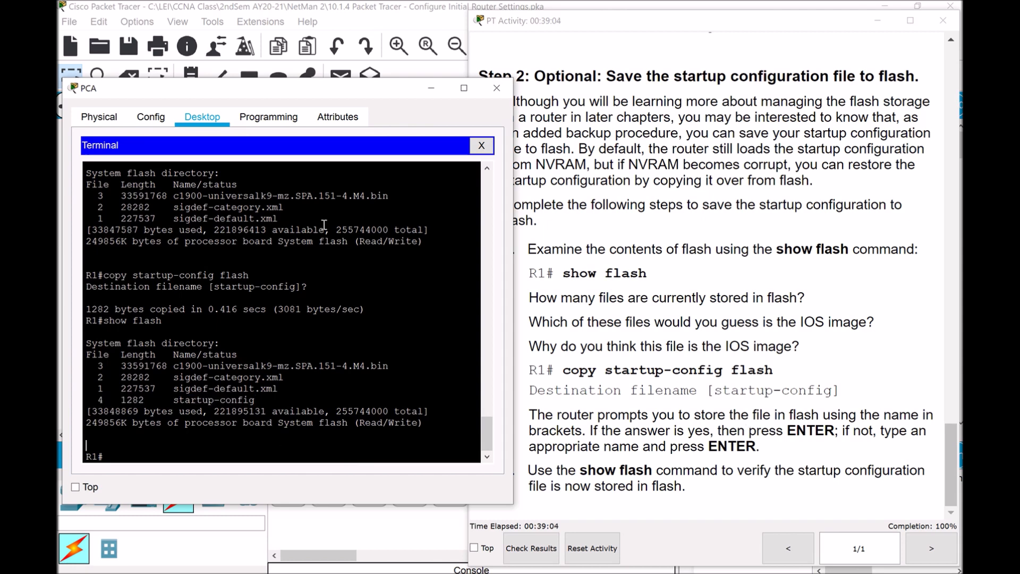
Scroll the PT Activity instructions back to the top
drag(948, 440, 949, 52)
scroll(935, 220, down, 5)
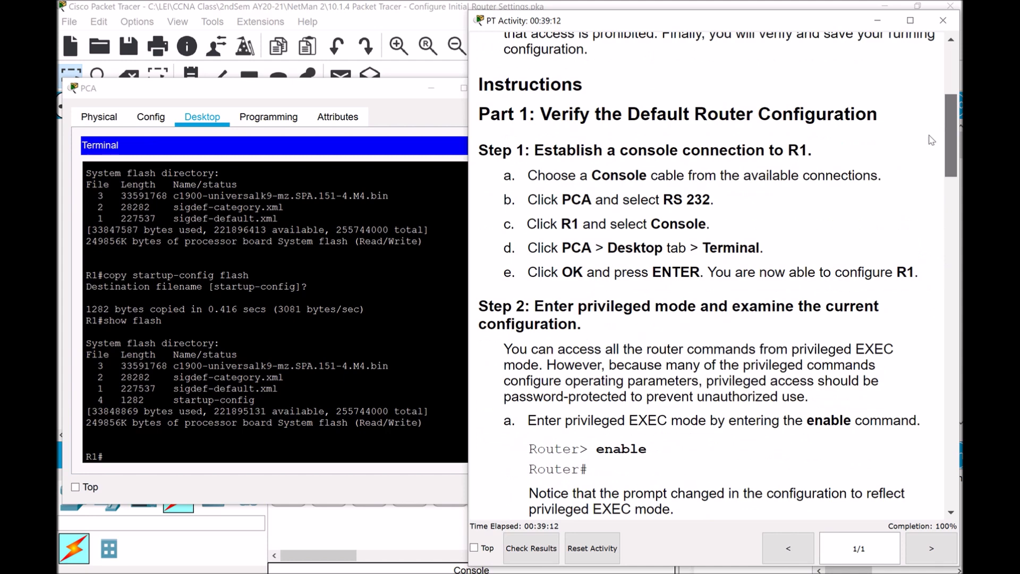
scroll(924, 122, up, 6)
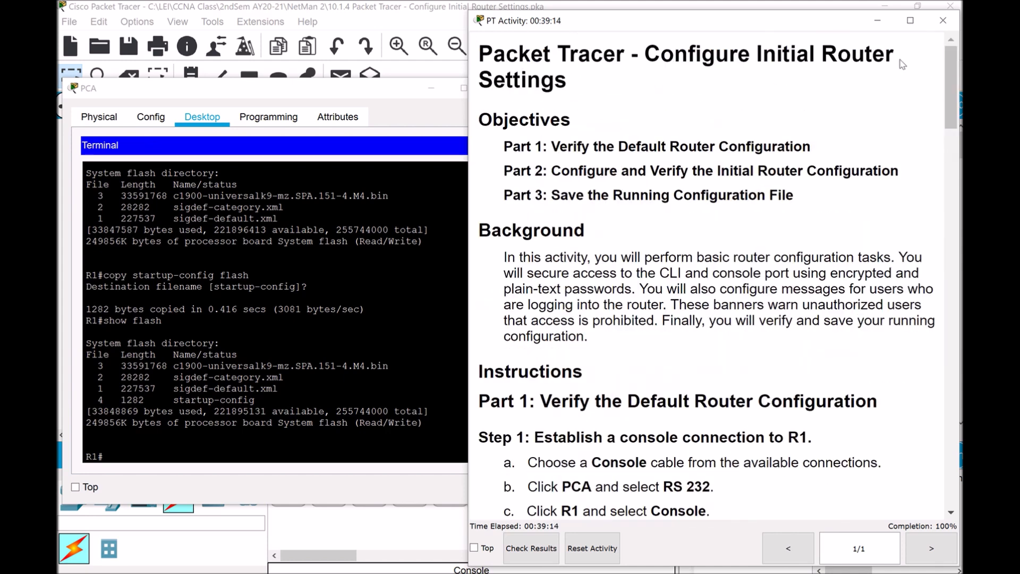